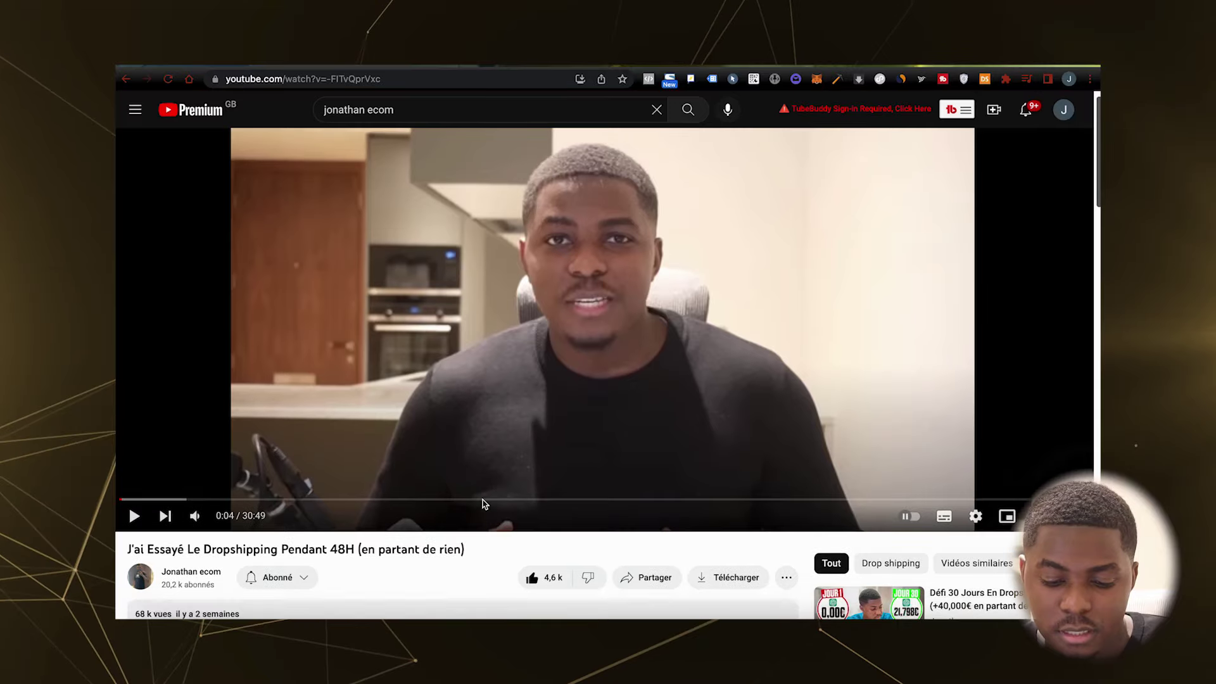
- Follow the description's Shopify link and start the 'Démarrer l'essai gratuit' free trial
scroll(484, 504, "down", 2)
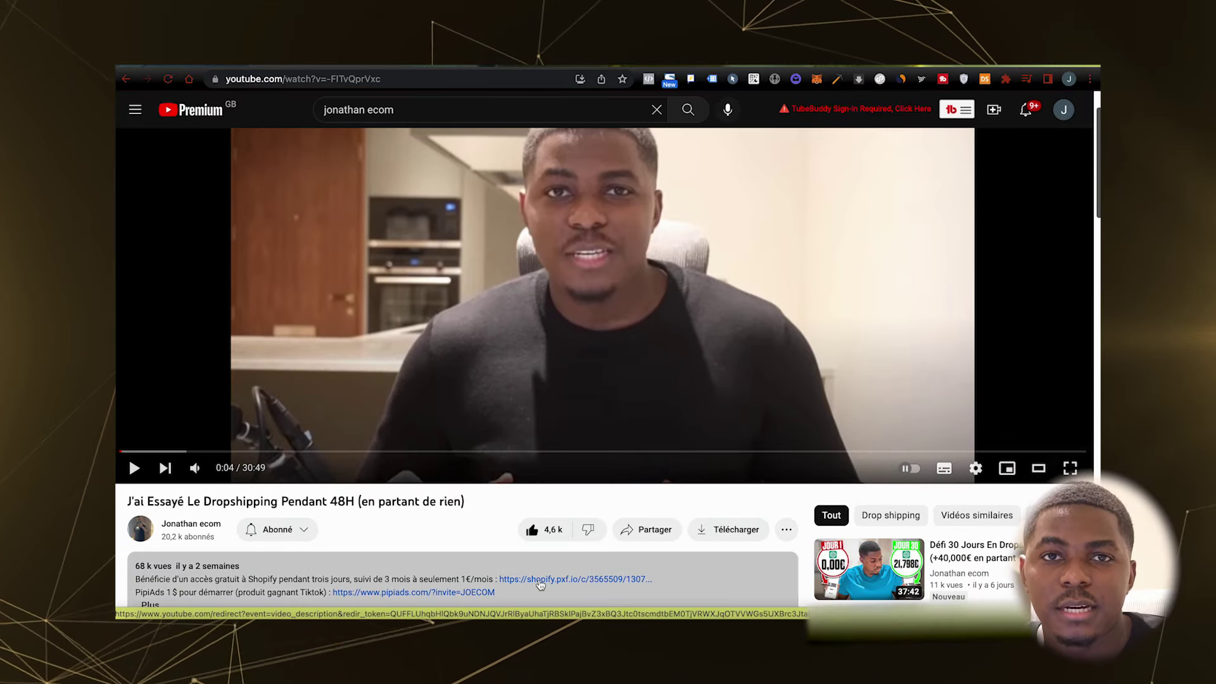
left_click(540, 580)
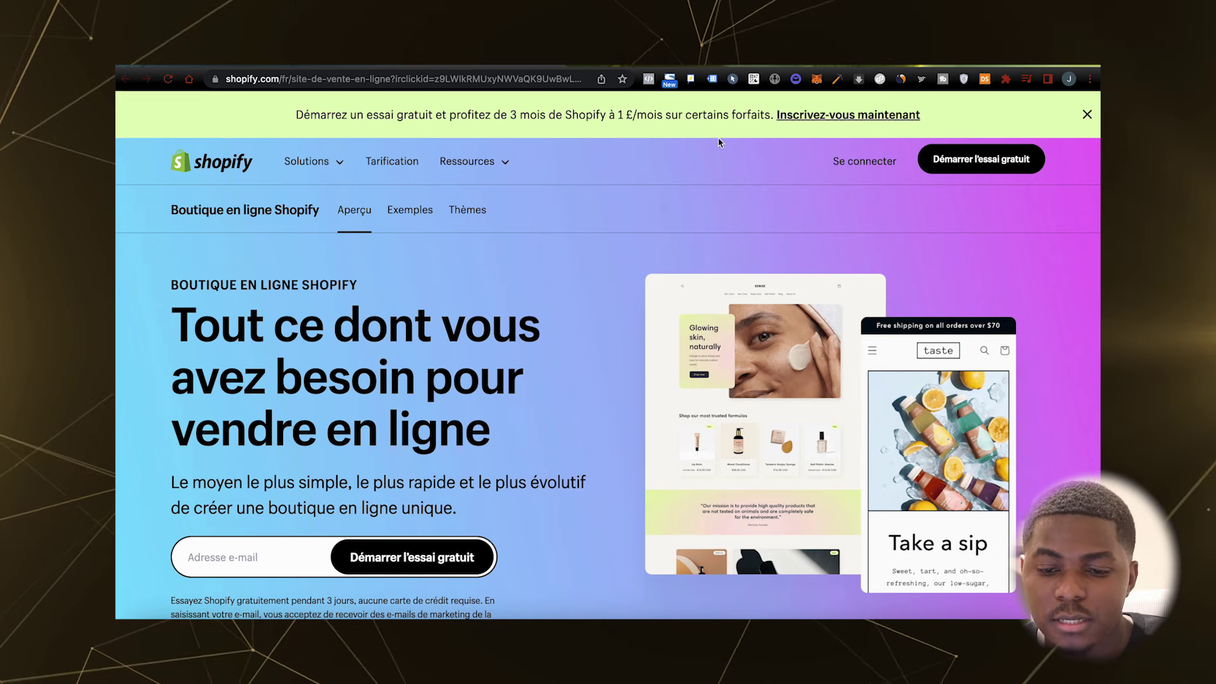
left_click(981, 159)
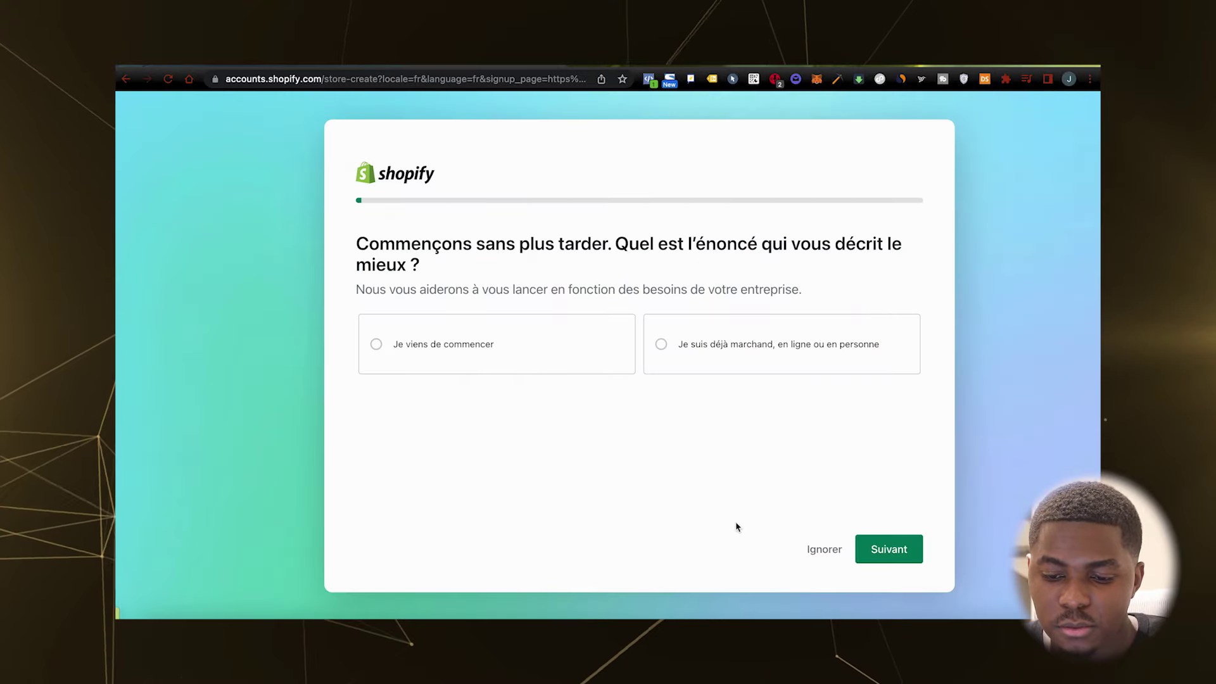
- Skip the four onboarding questions and name the store 'BoutiqueJonathan1'
left_click(821, 550)
left_click(821, 551)
left_click(822, 551)
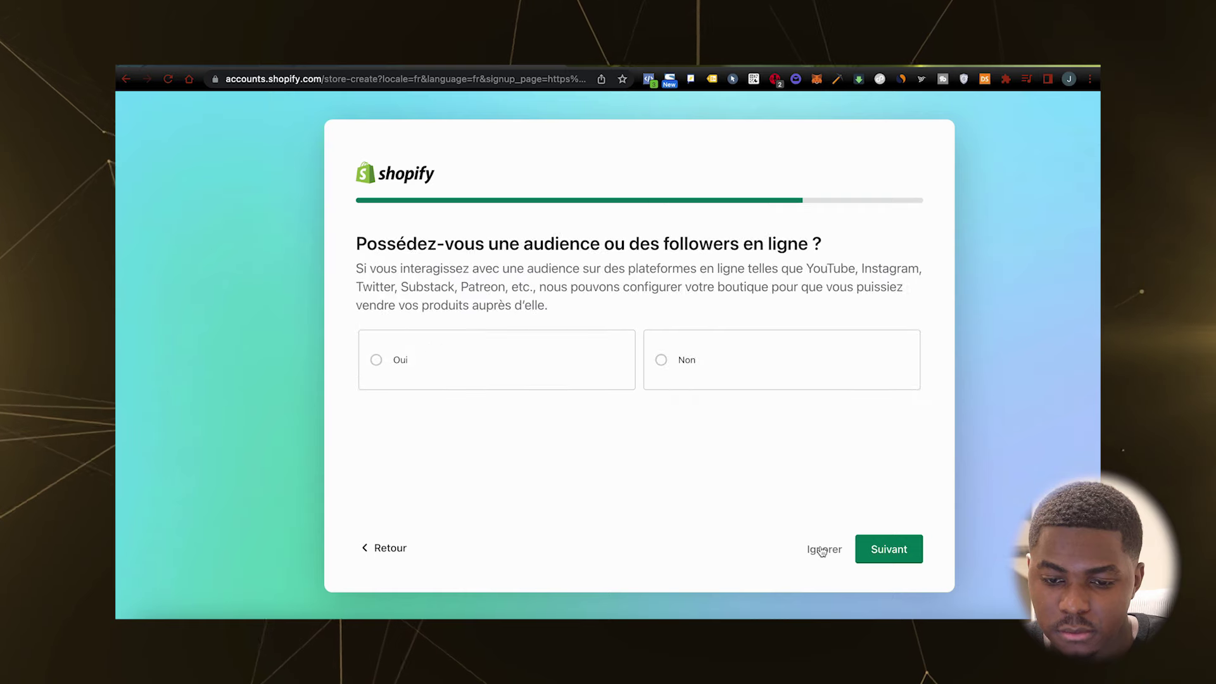
left_click(823, 550)
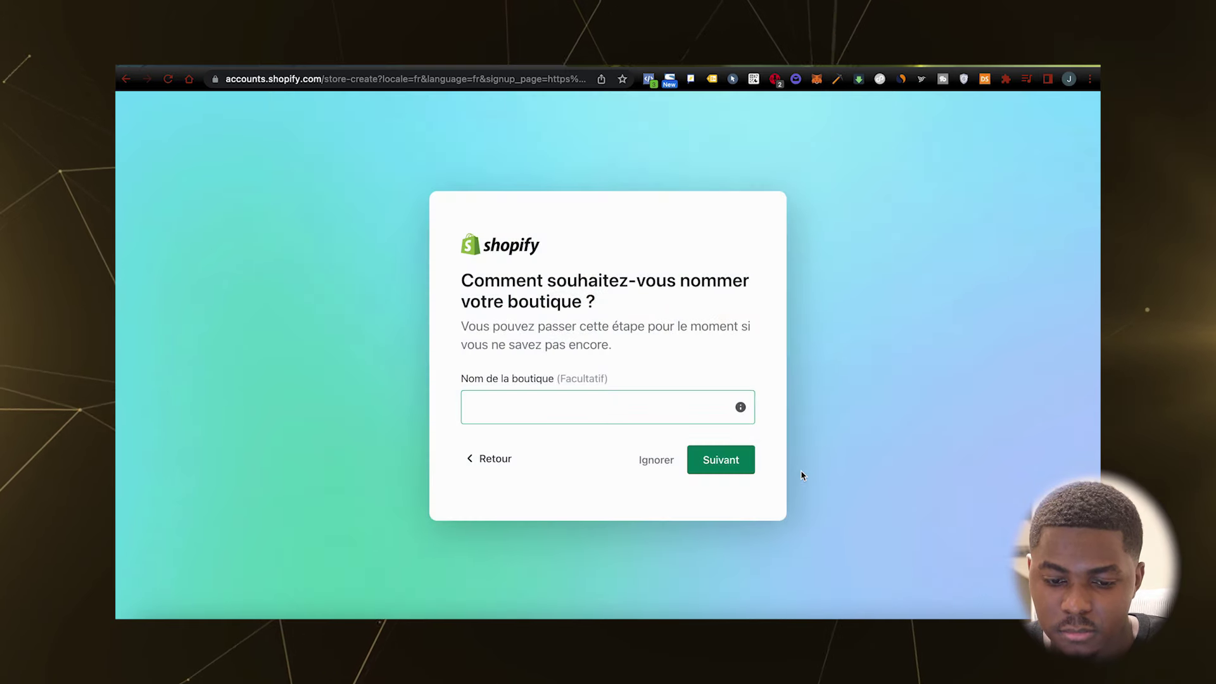
left_click(602, 407)
type("Boutiqu")
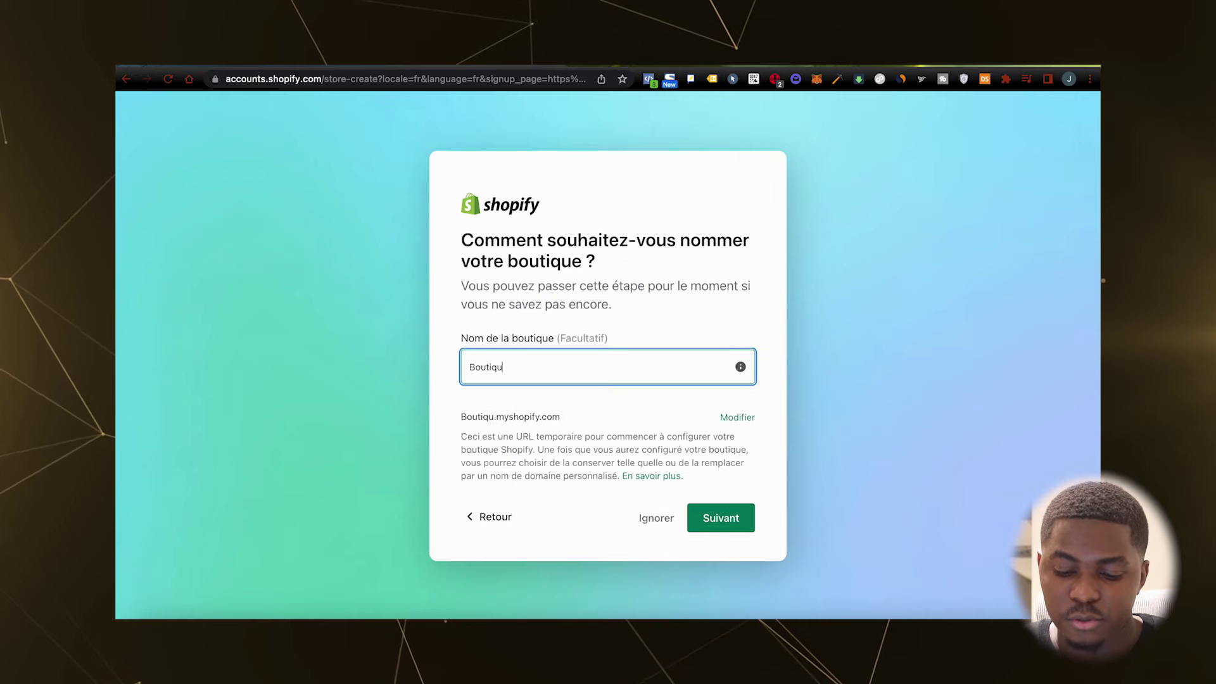
type("eJonathan1")
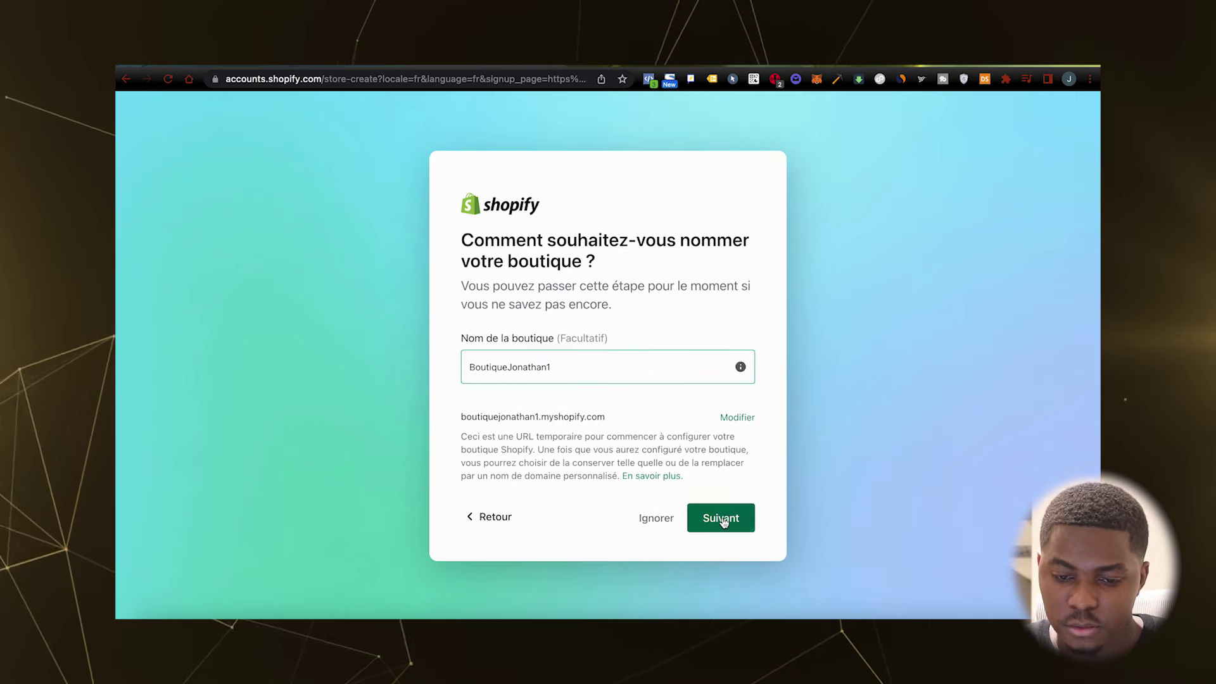
left_click(723, 520)
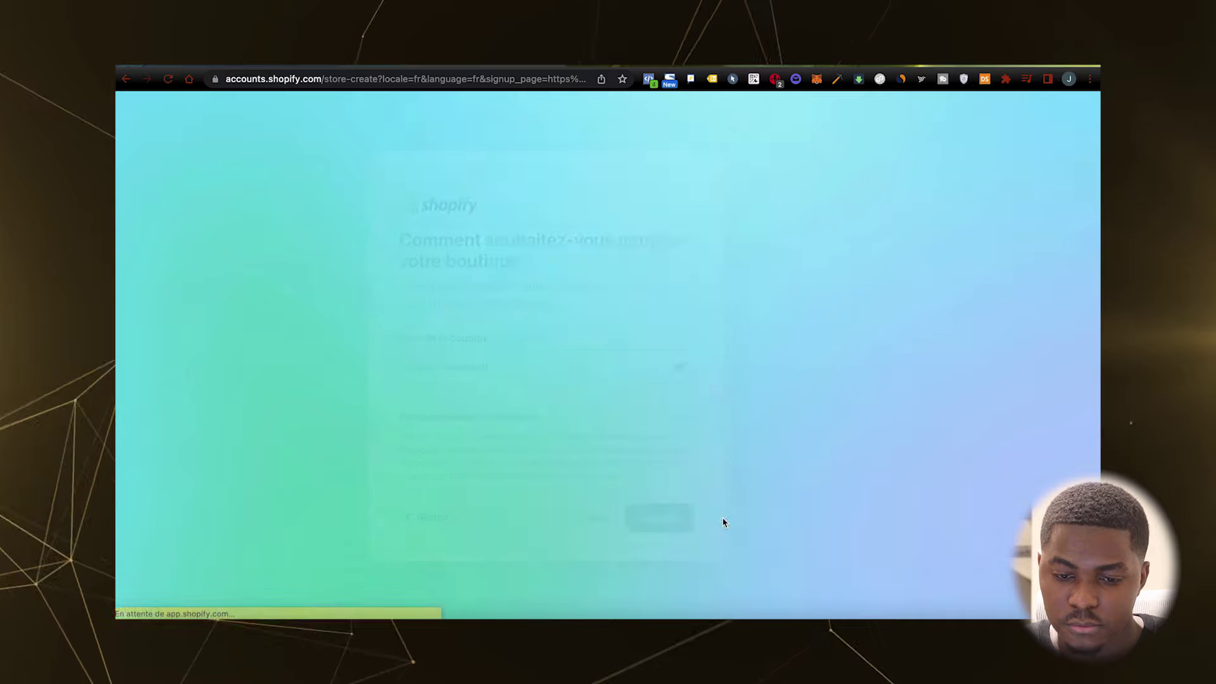
- Set the store's business location to France and move on to account creation
left_click(685, 425)
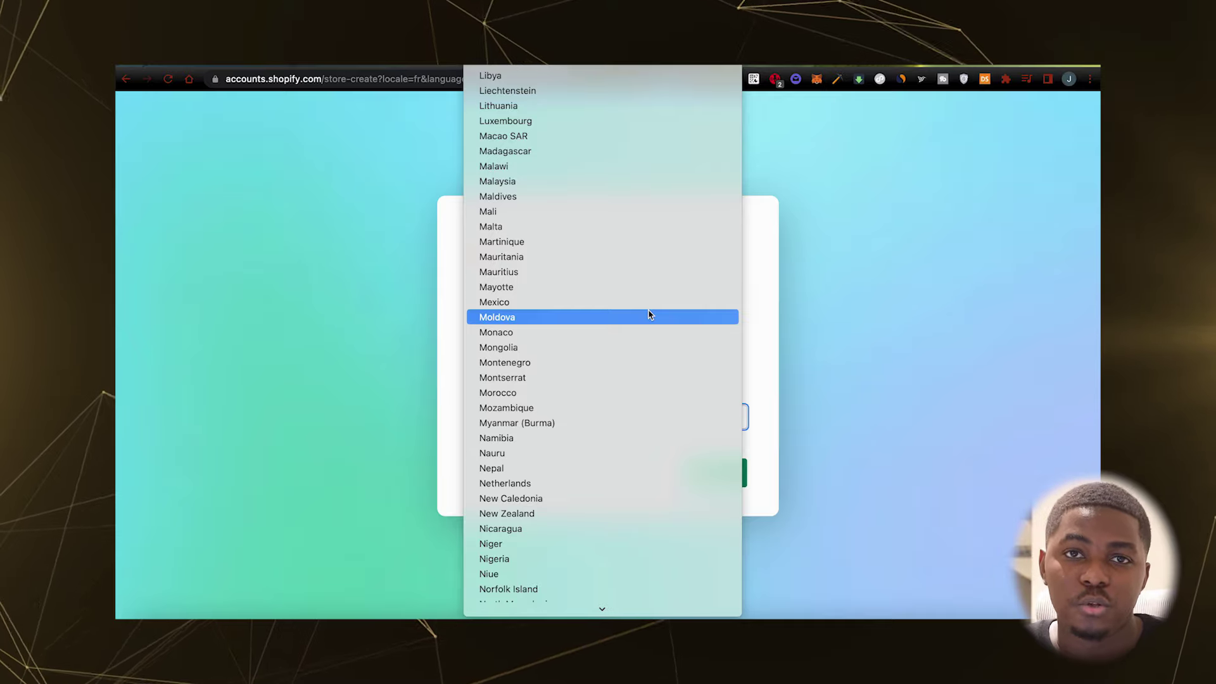
scroll(653, 292, "up", 2)
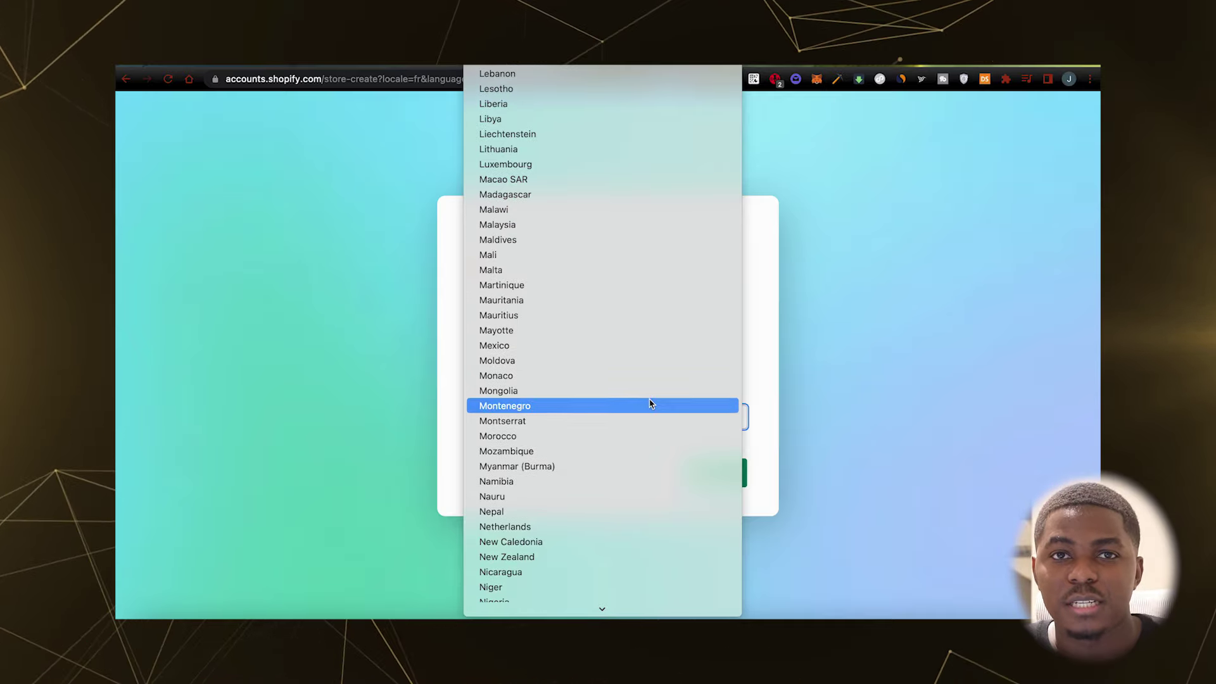
scroll(651, 401, "down", 6)
scroll(651, 388, "up", 7)
scroll(651, 388, "up", 15)
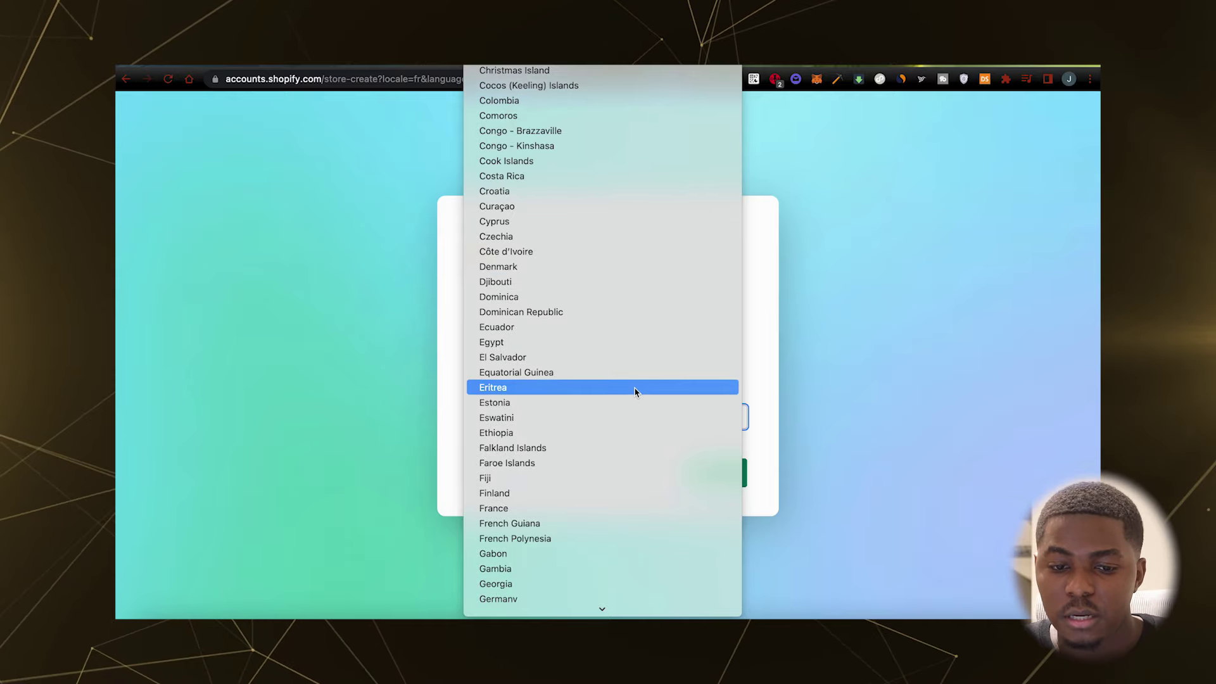
left_click(629, 508)
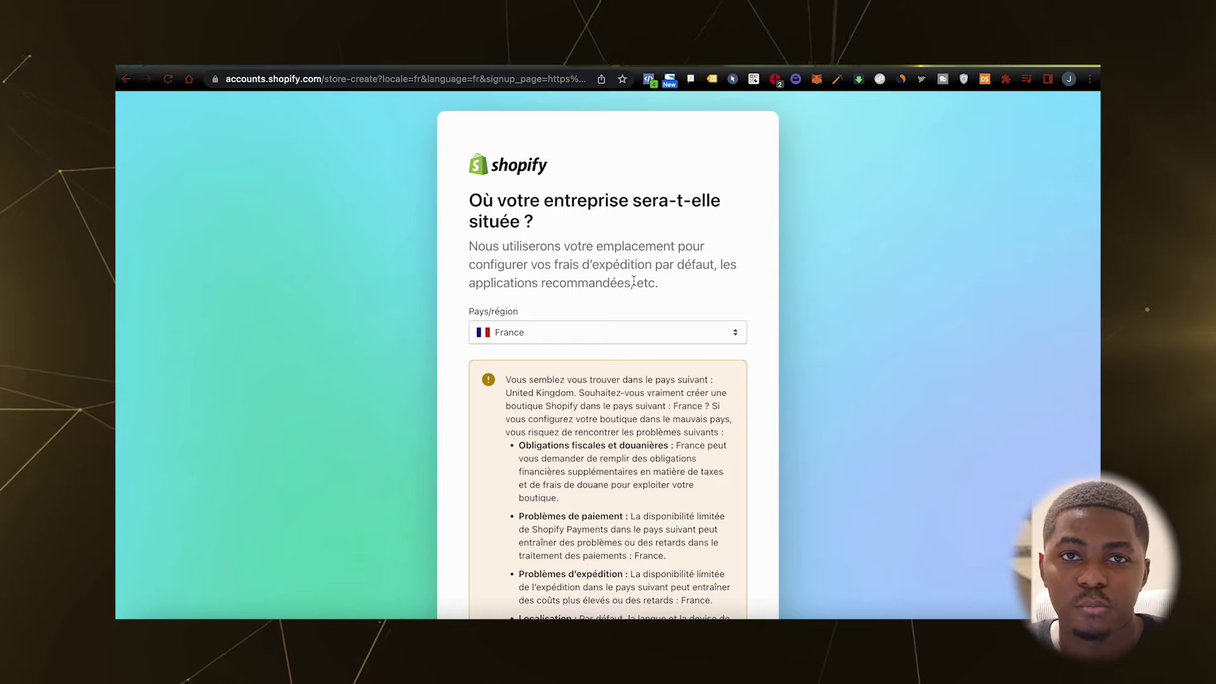
left_click_drag(556, 228, 465, 200)
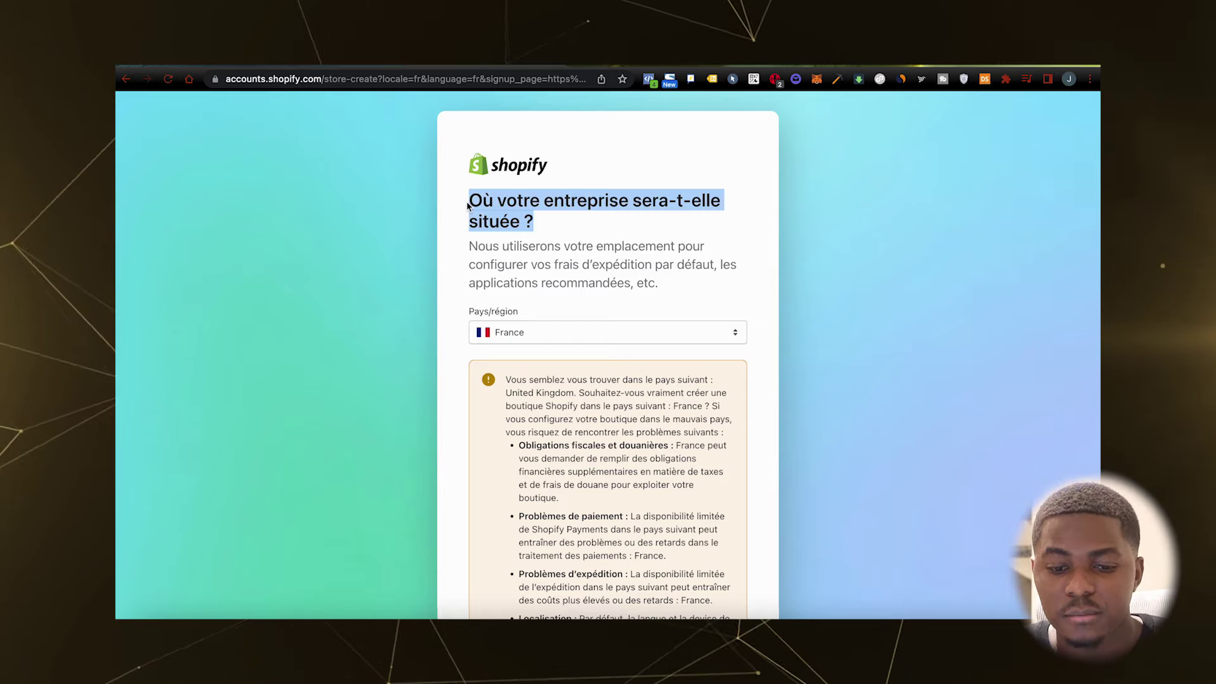
left_click(460, 198)
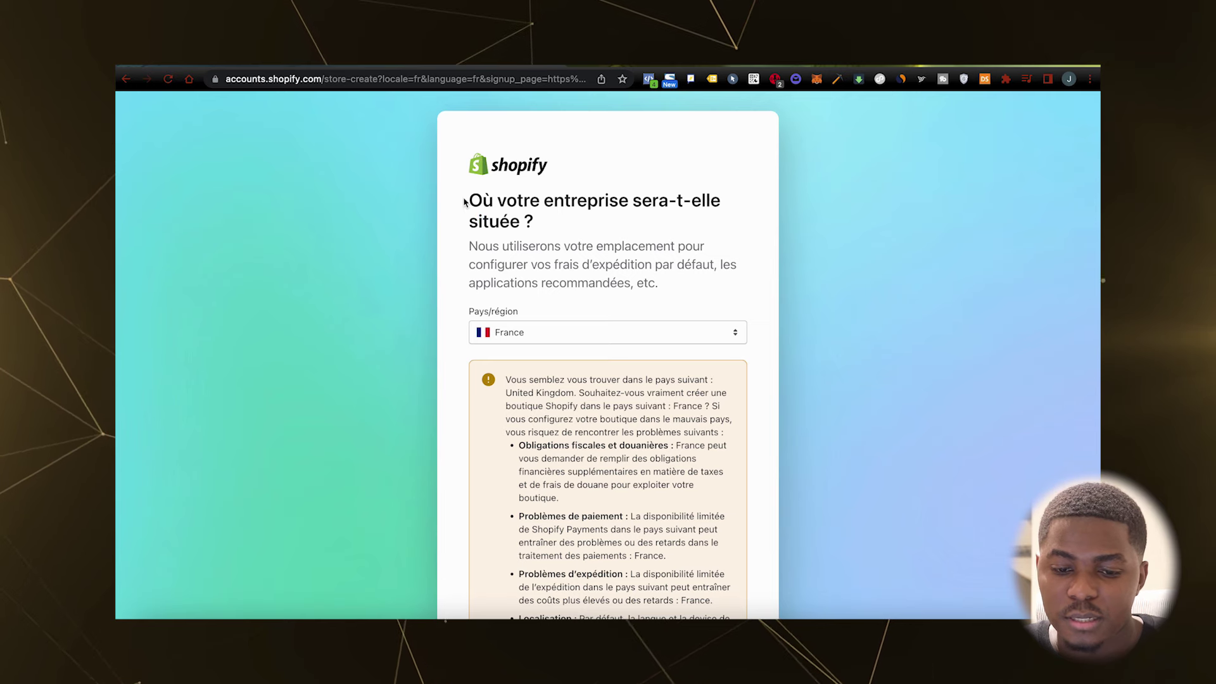
left_click_drag(465, 202, 543, 222)
left_click(543, 222)
scroll(549, 270, "down", 3)
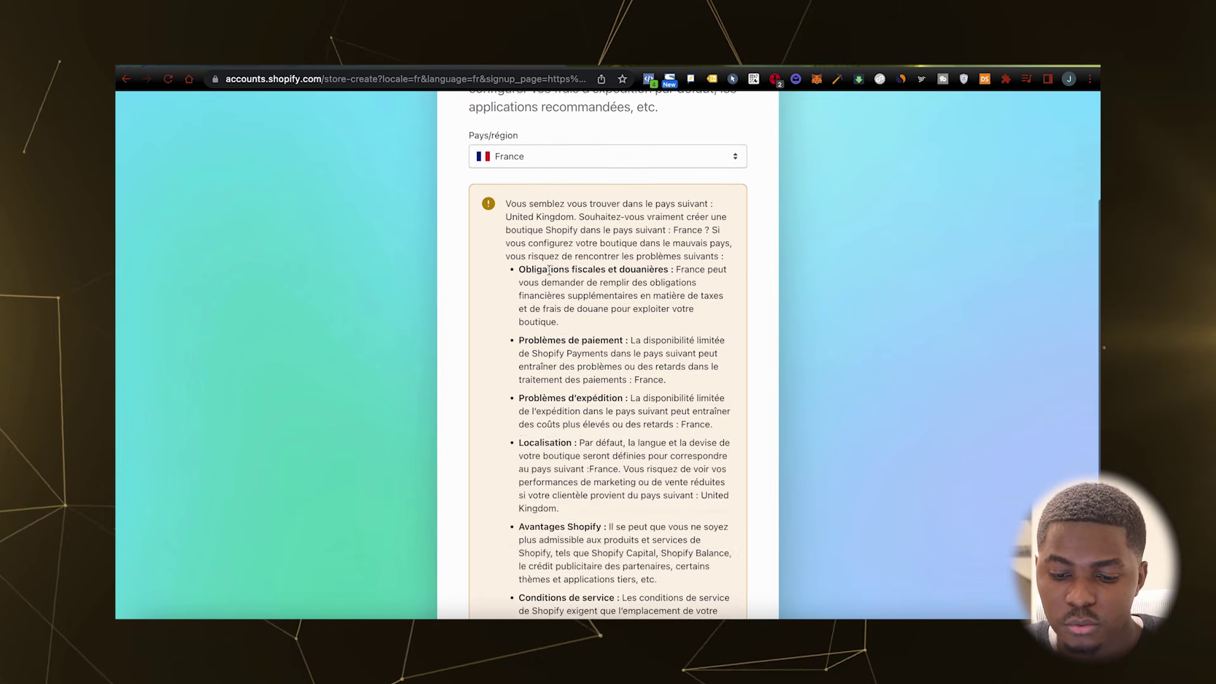
scroll(548, 271, "down", 3)
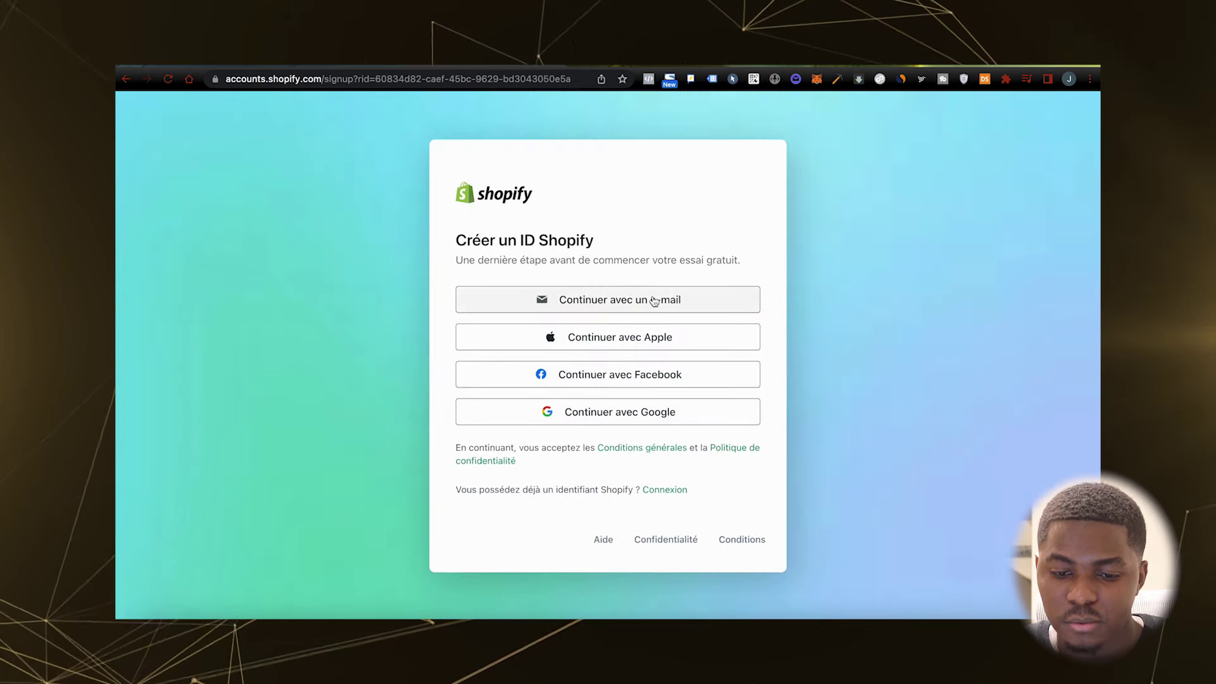
- Create the Shopify ID using the saved e-mail address and a new password
left_click(614, 304)
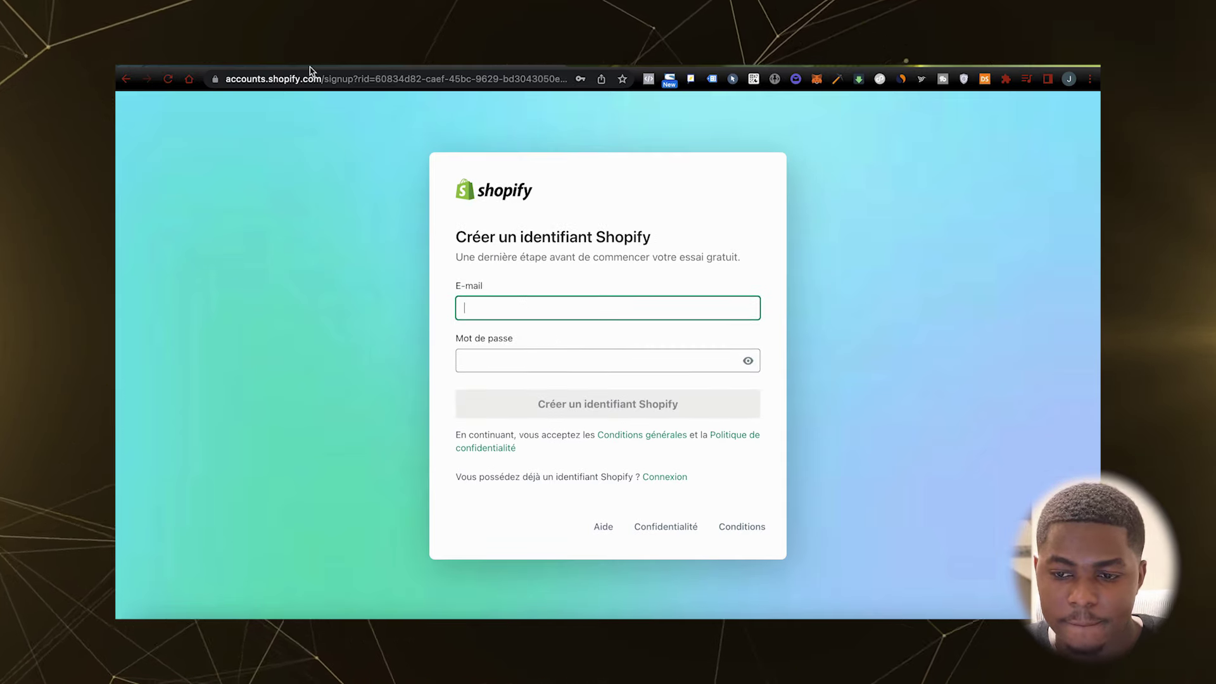
key("super+v")
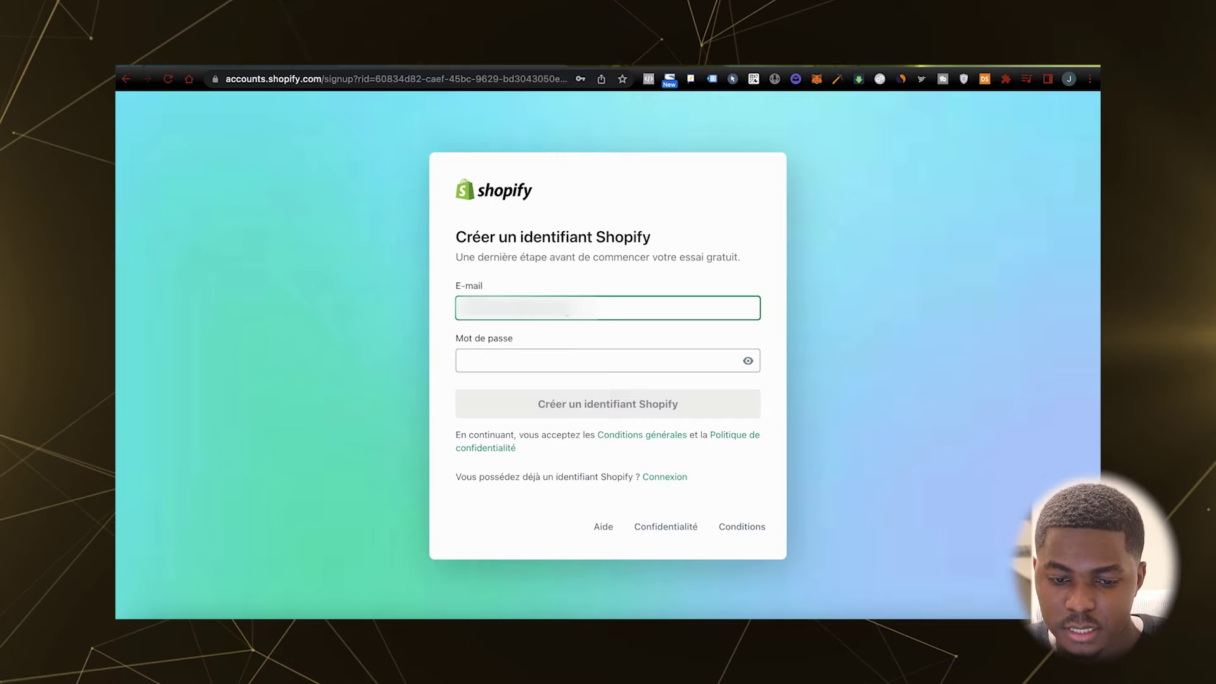
left_click(572, 353)
type("•")
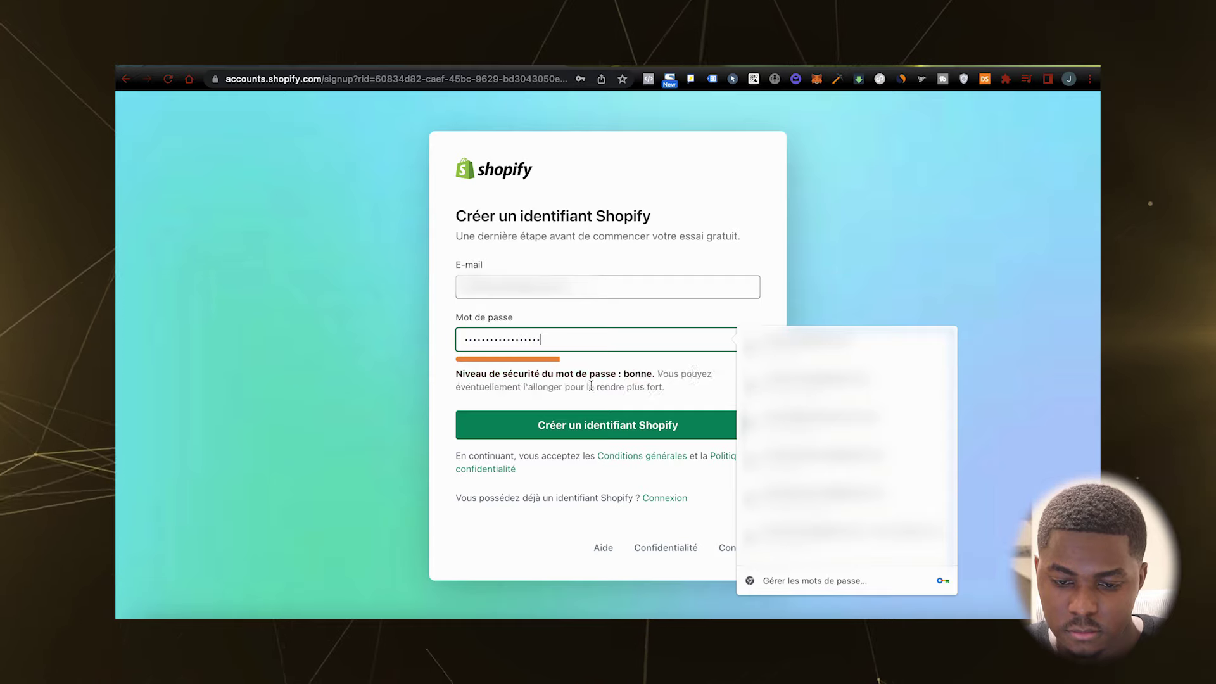
left_click(581, 423)
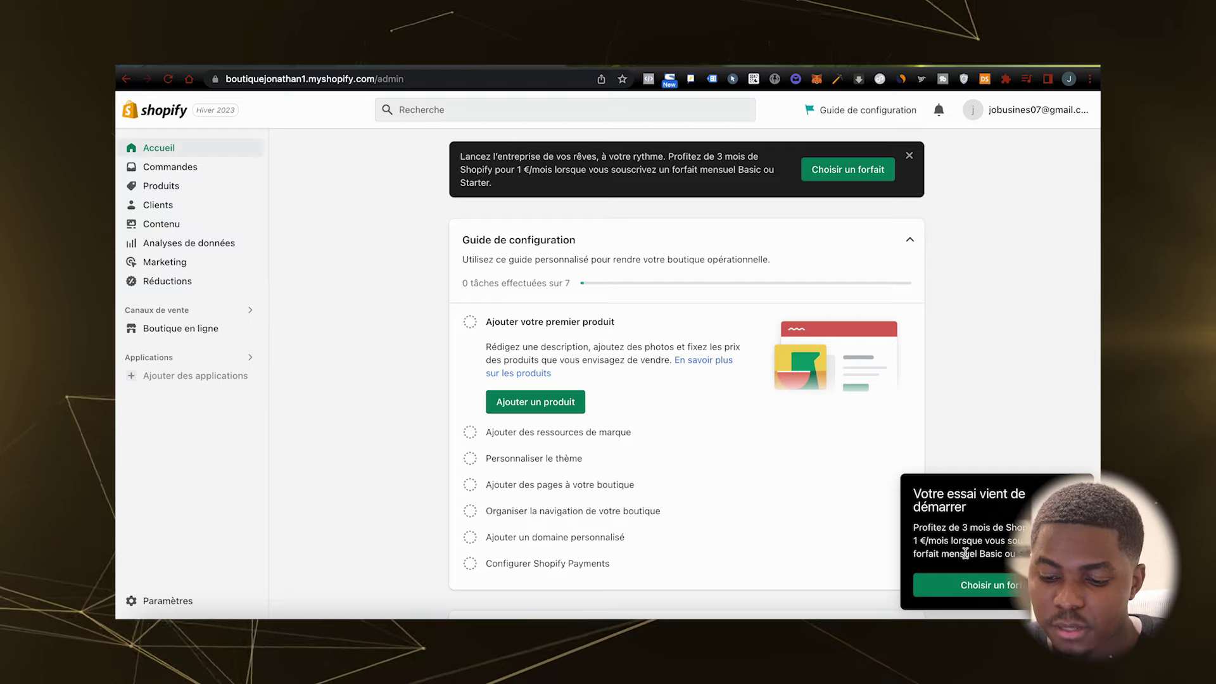
- Choose the Basic plan billed 'Par mois' and bring up the payment-method choices
left_click(974, 598)
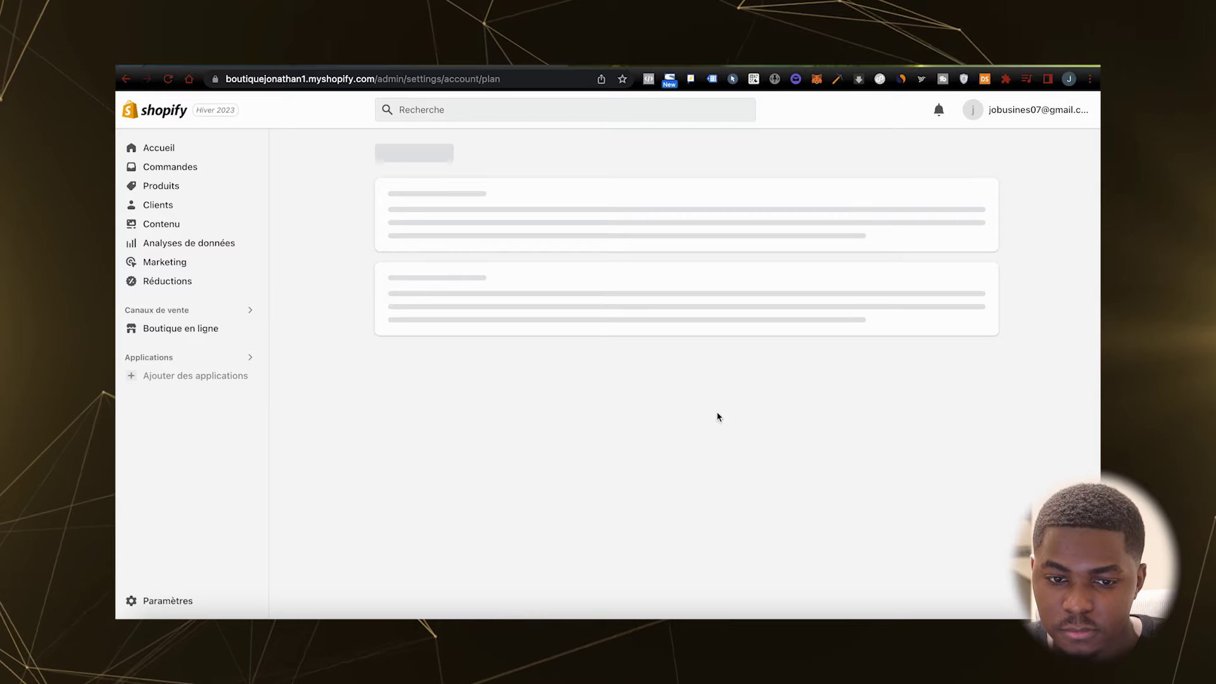
left_click(507, 395)
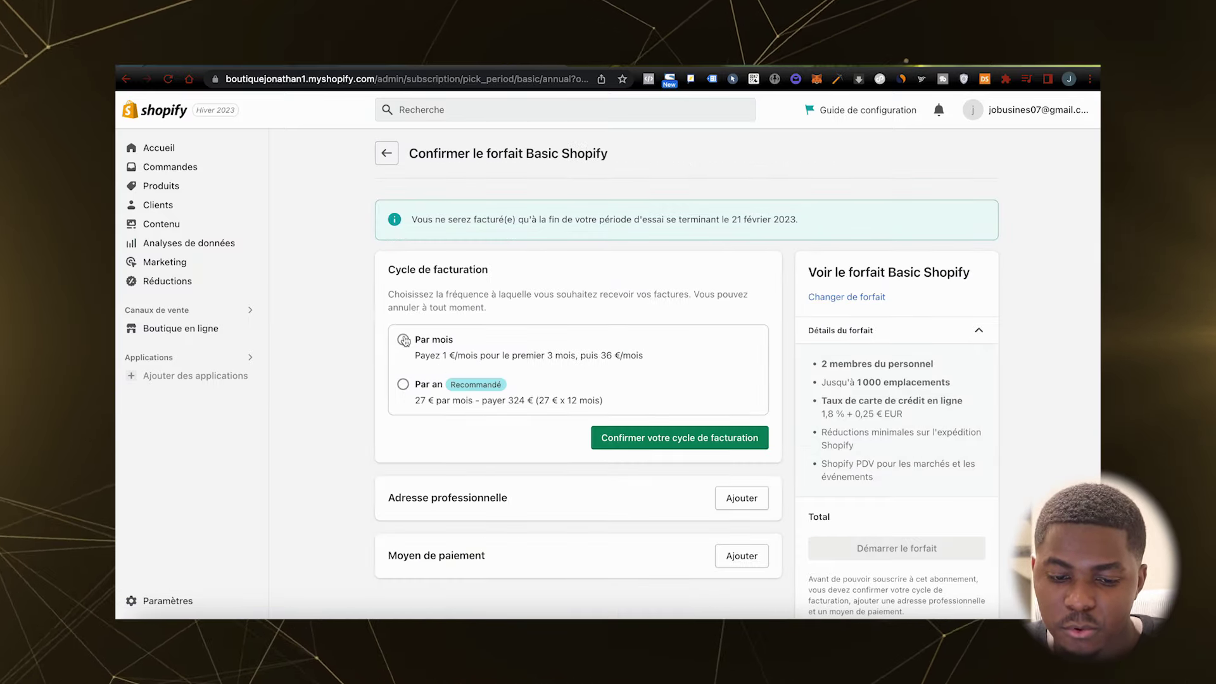
left_click(404, 341)
left_click(640, 438)
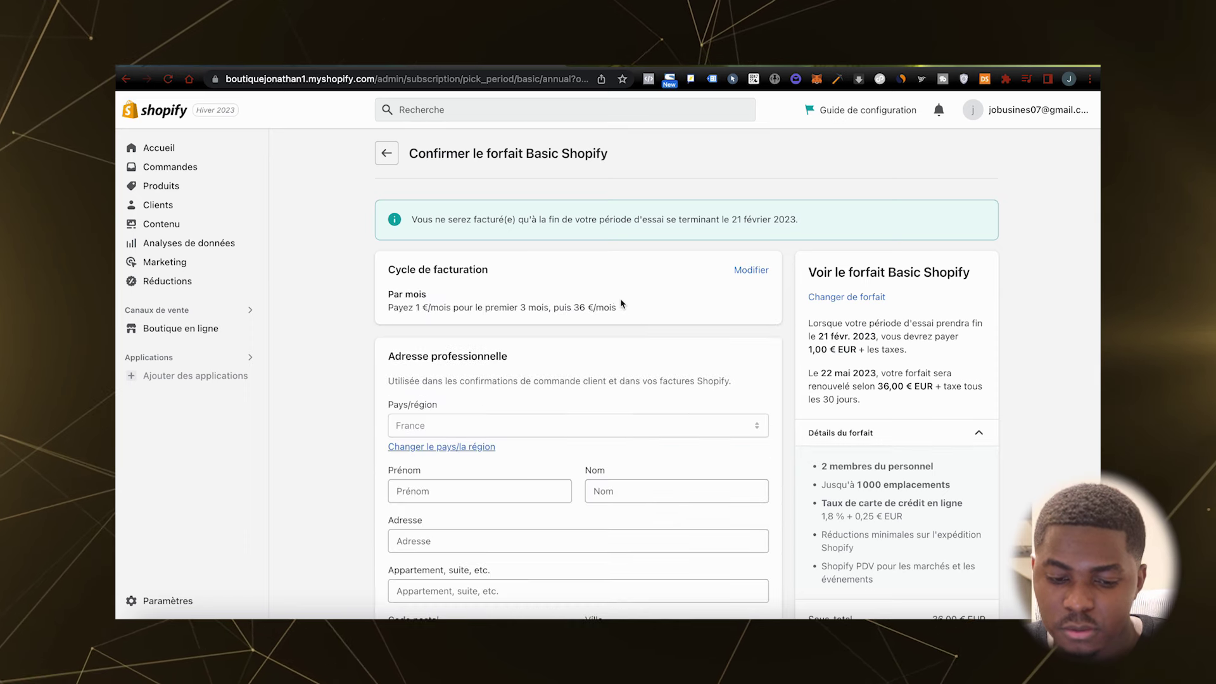
scroll(621, 304, "down", 3)
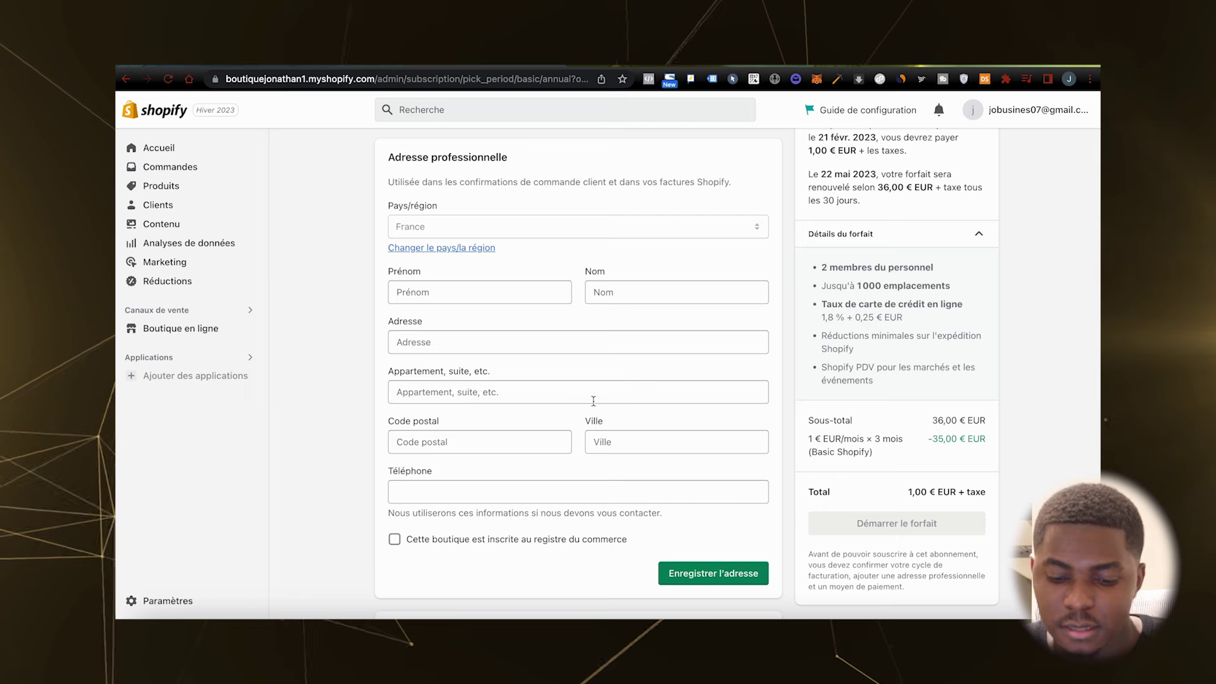
scroll(593, 400, "down", 2)
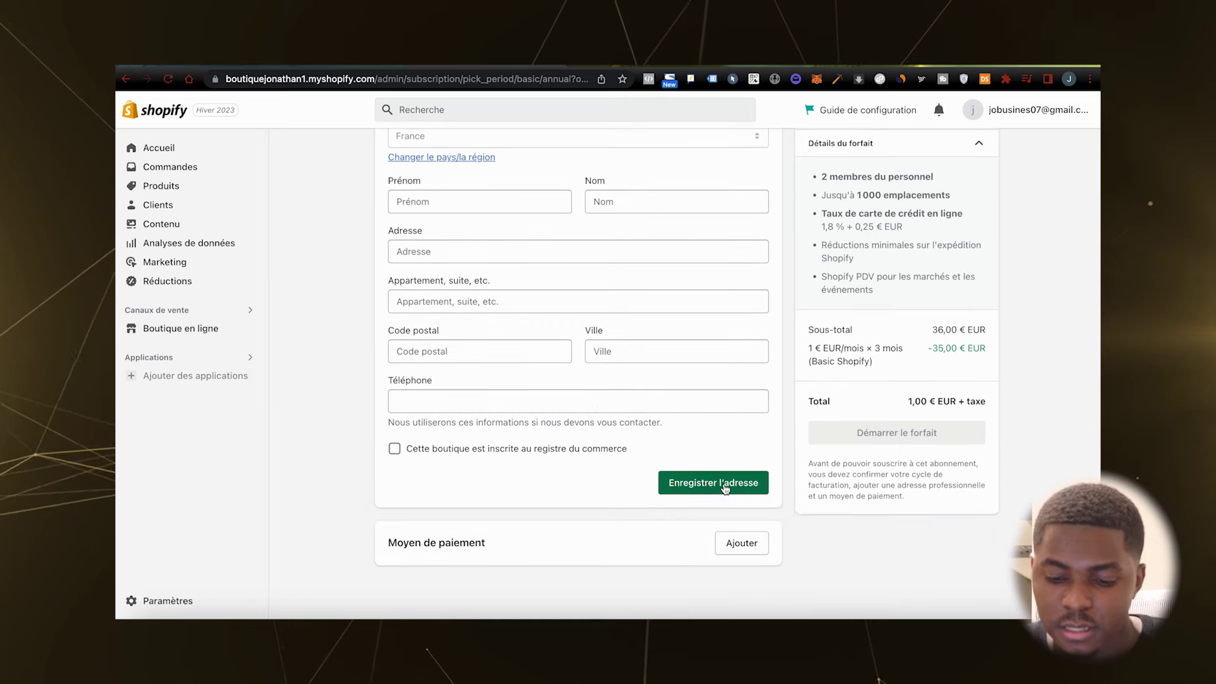
left_click(725, 548)
scroll(668, 535, "down", 2)
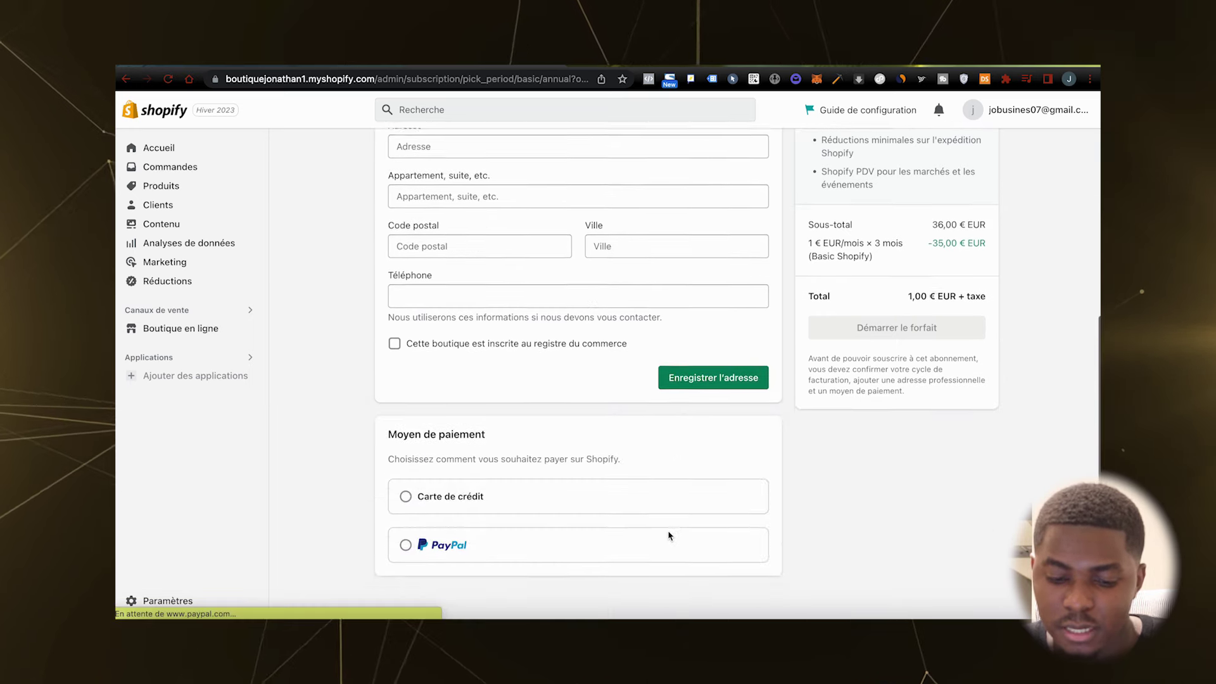
scroll(669, 536, "down", 1)
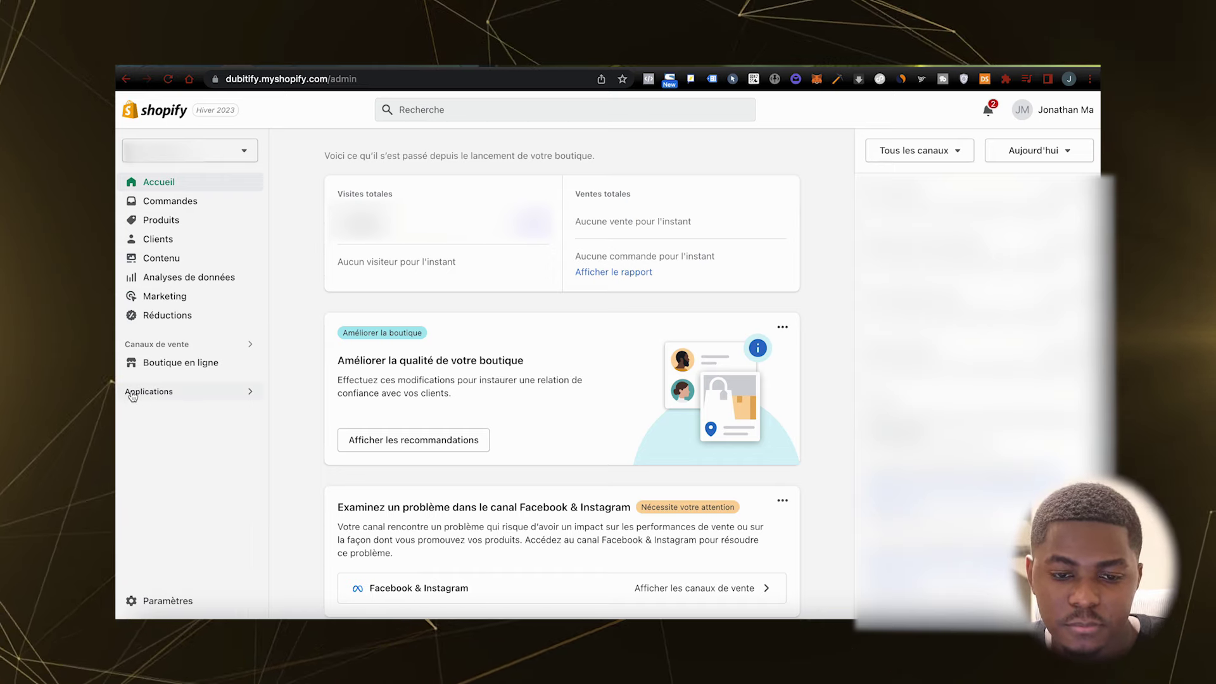
- Search the App Store for 'dsers' and install DSers-AliExpress Dropshipping on the store
left_click(185, 396)
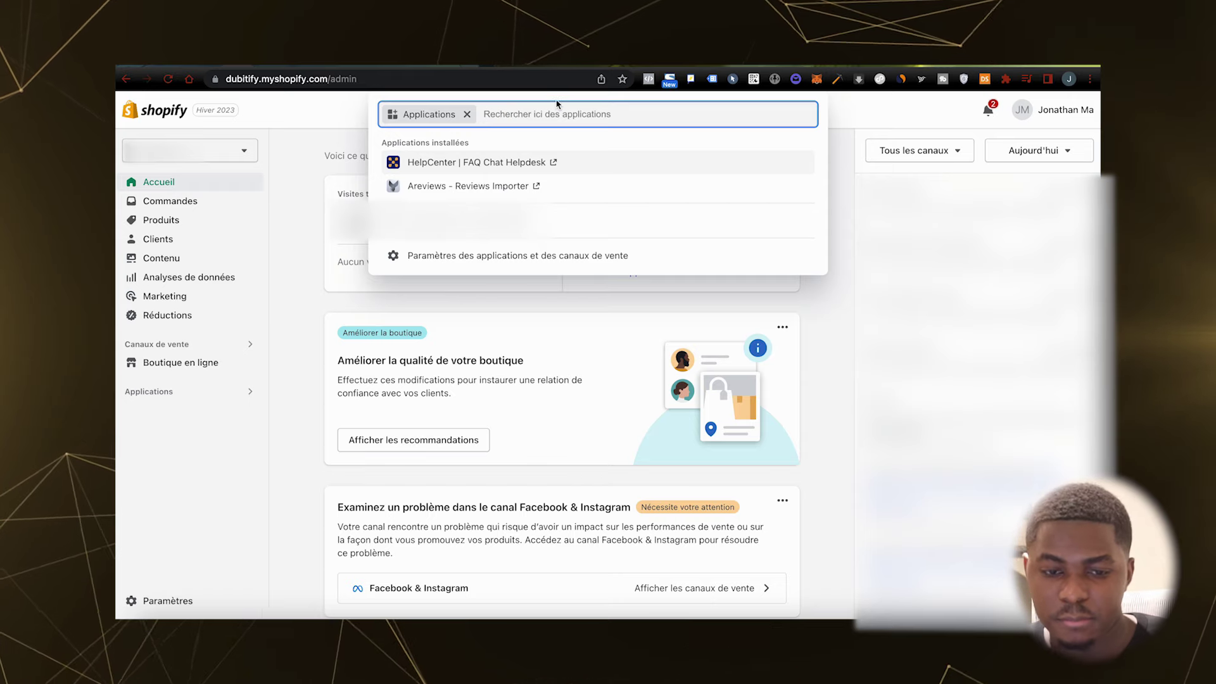
type("dsers")
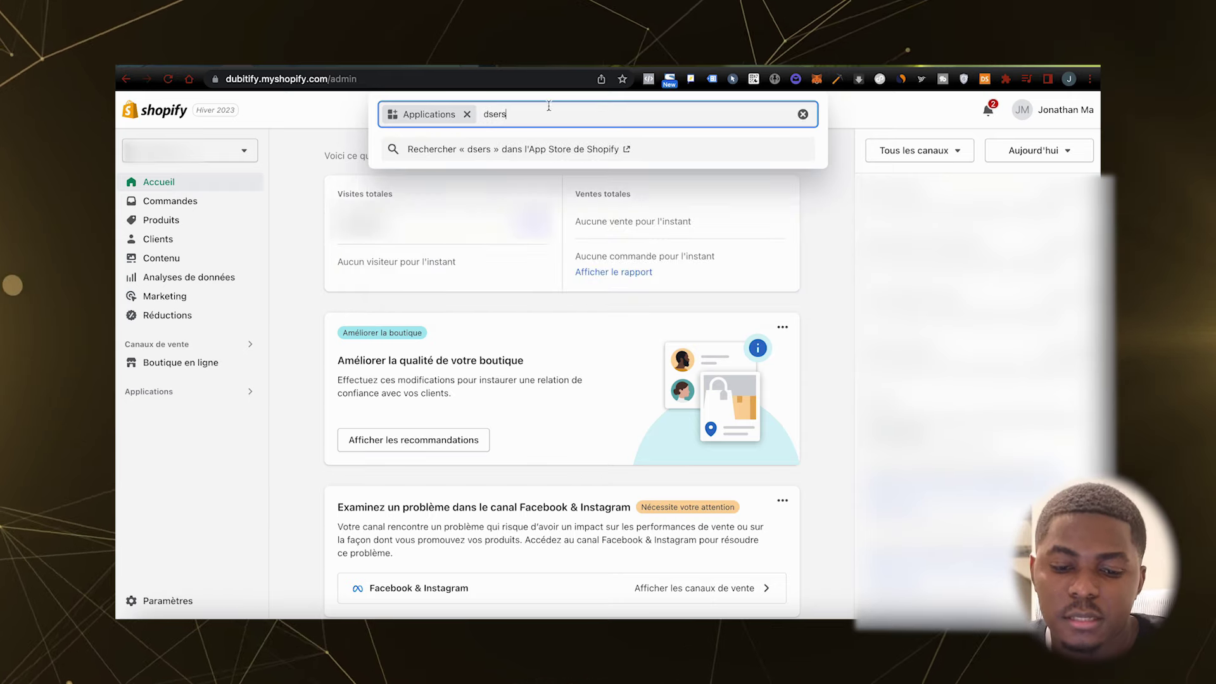
left_click(465, 157)
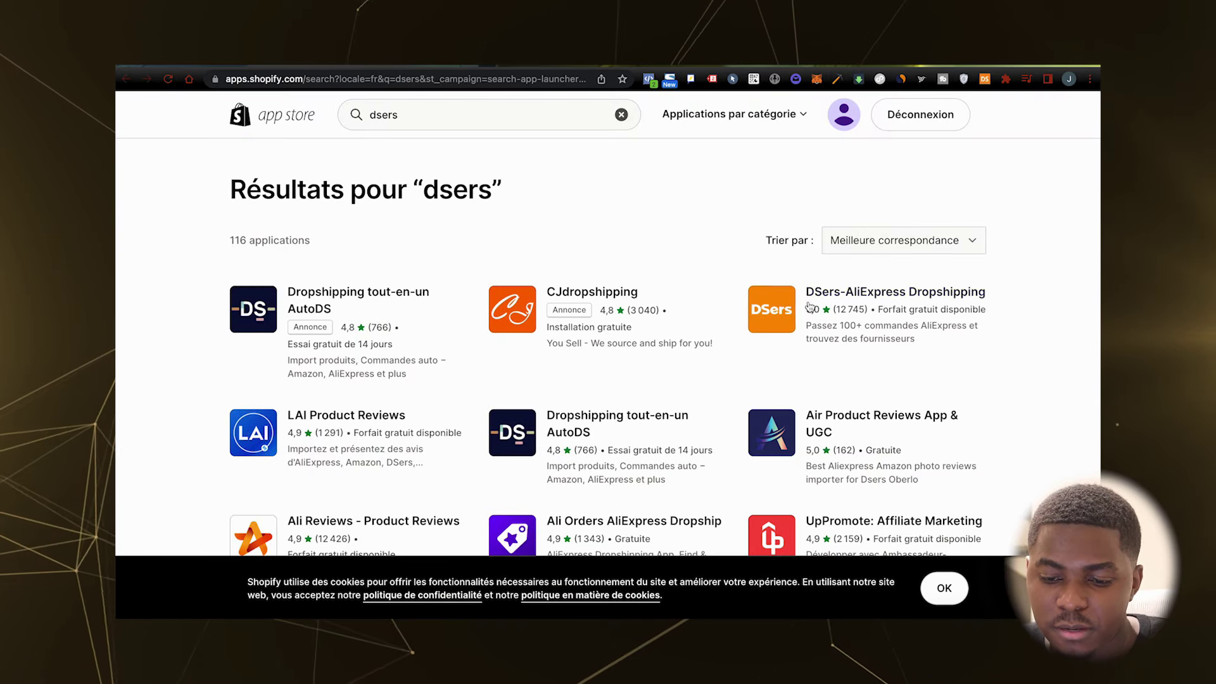
left_click(835, 294)
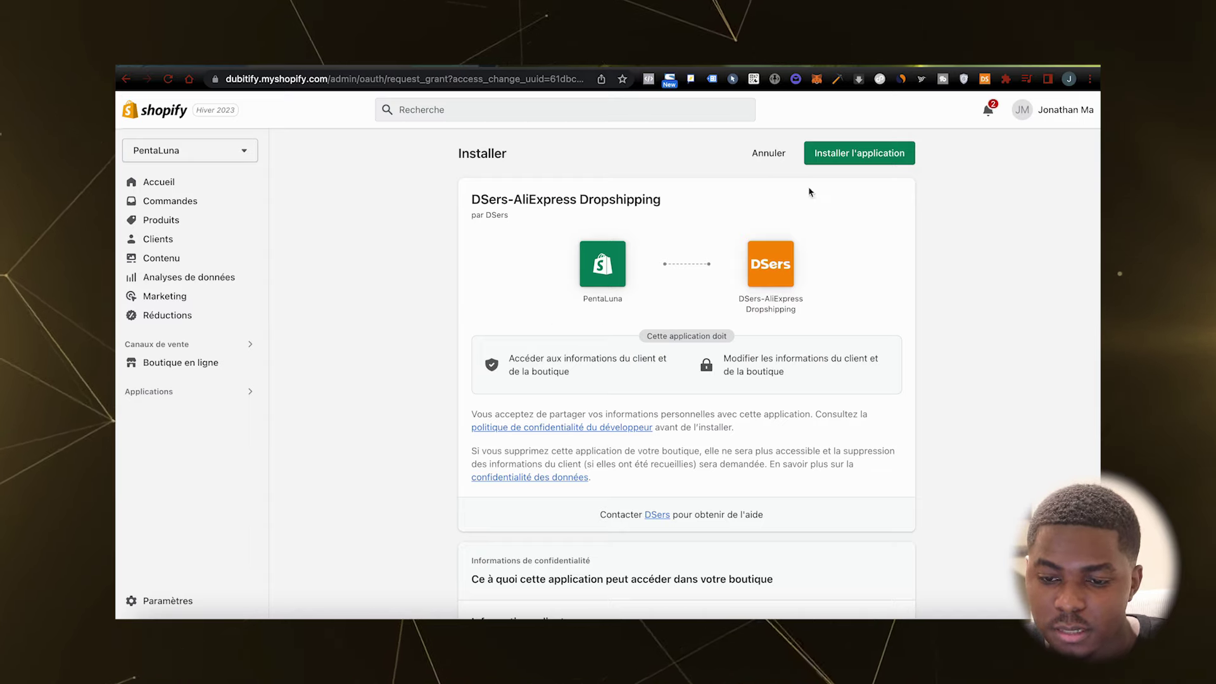
left_click(841, 164)
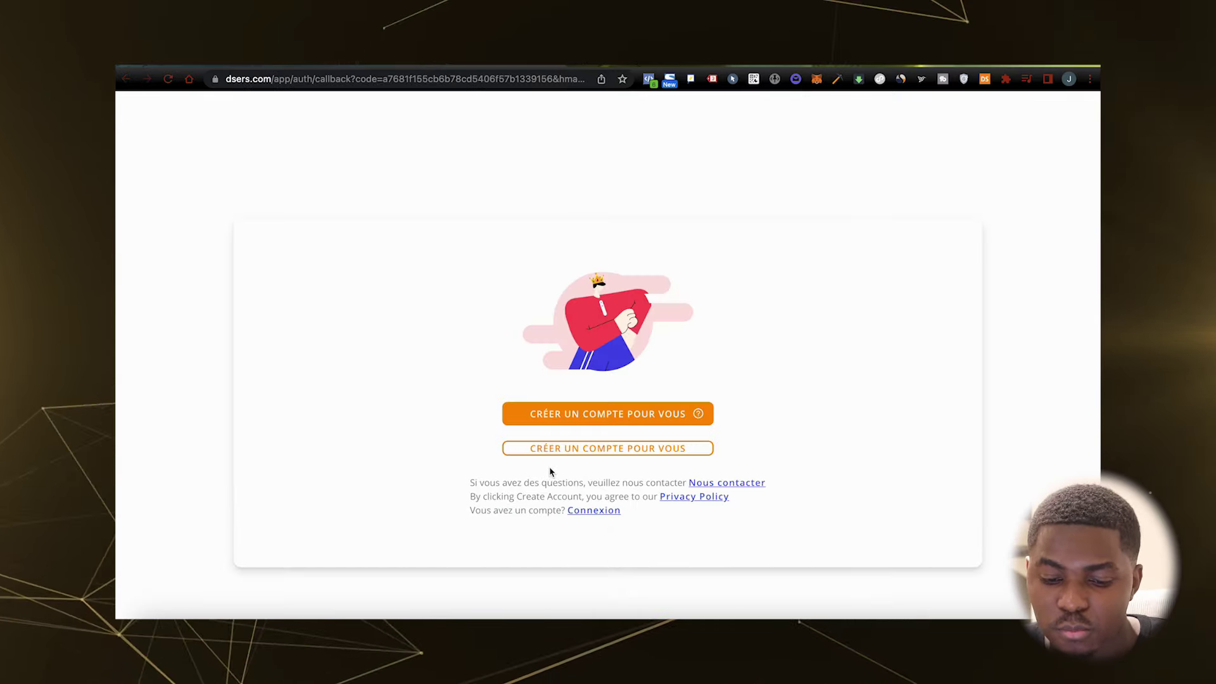
- Sign up for a new DSers account with an e-mail address and password
left_click(595, 447)
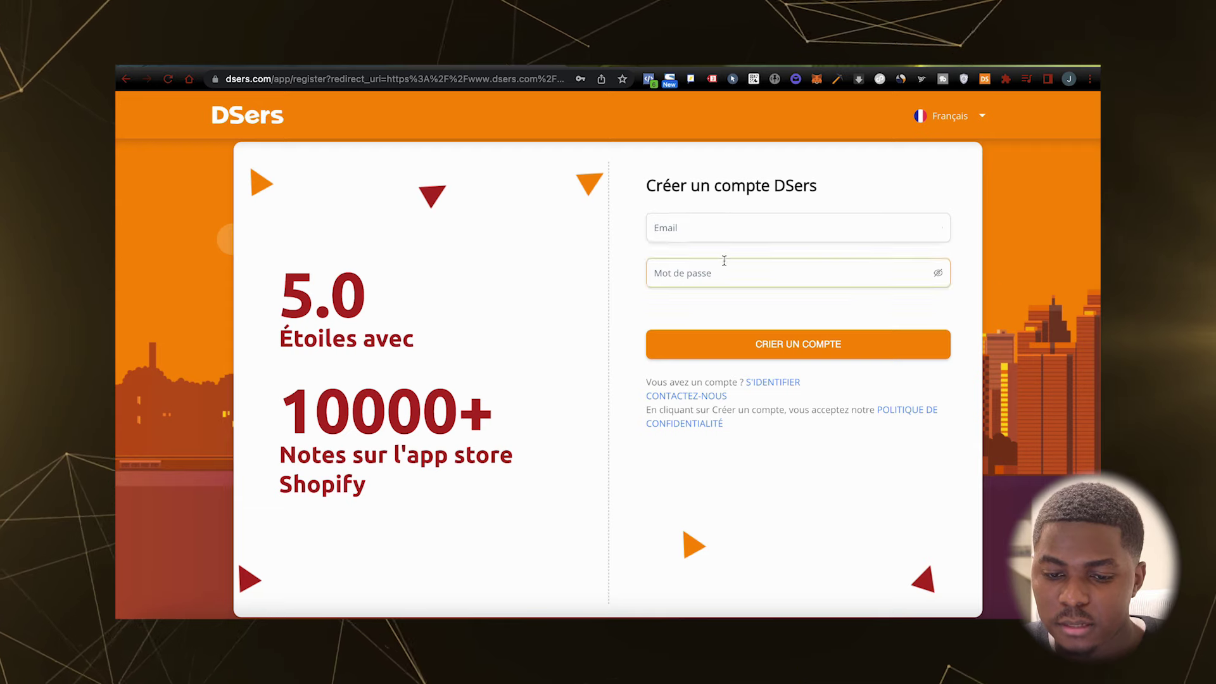
left_click(736, 233)
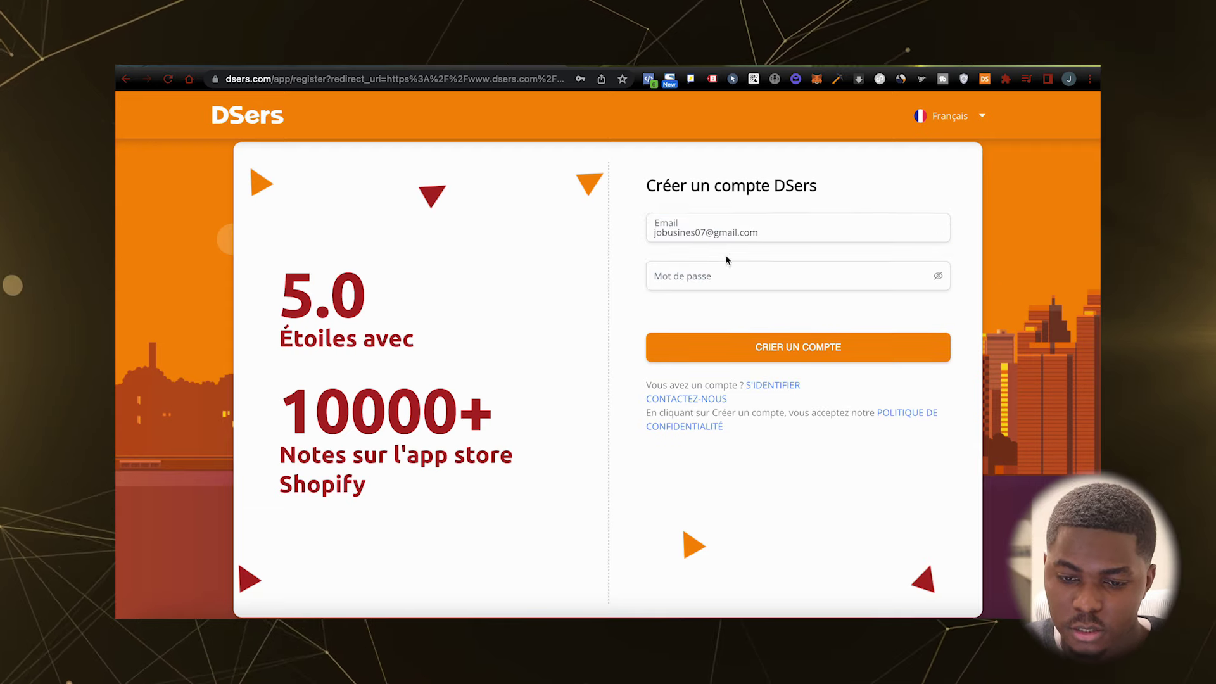
left_click(725, 273)
type("*************")
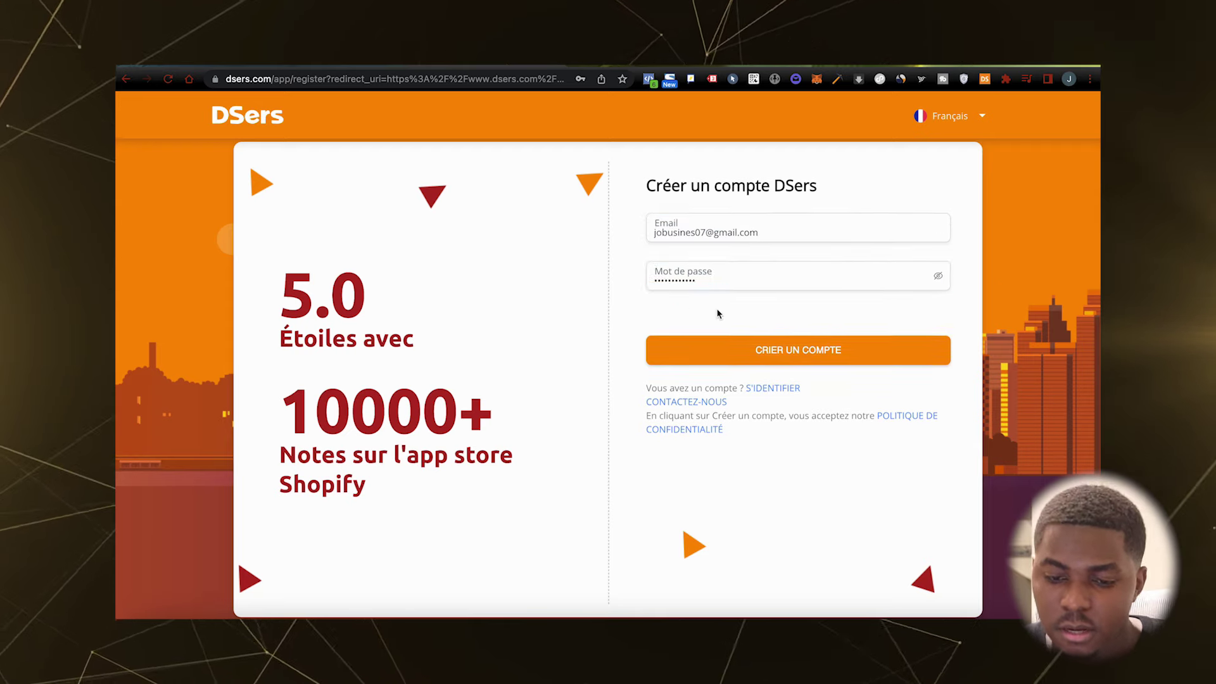
left_click(753, 362)
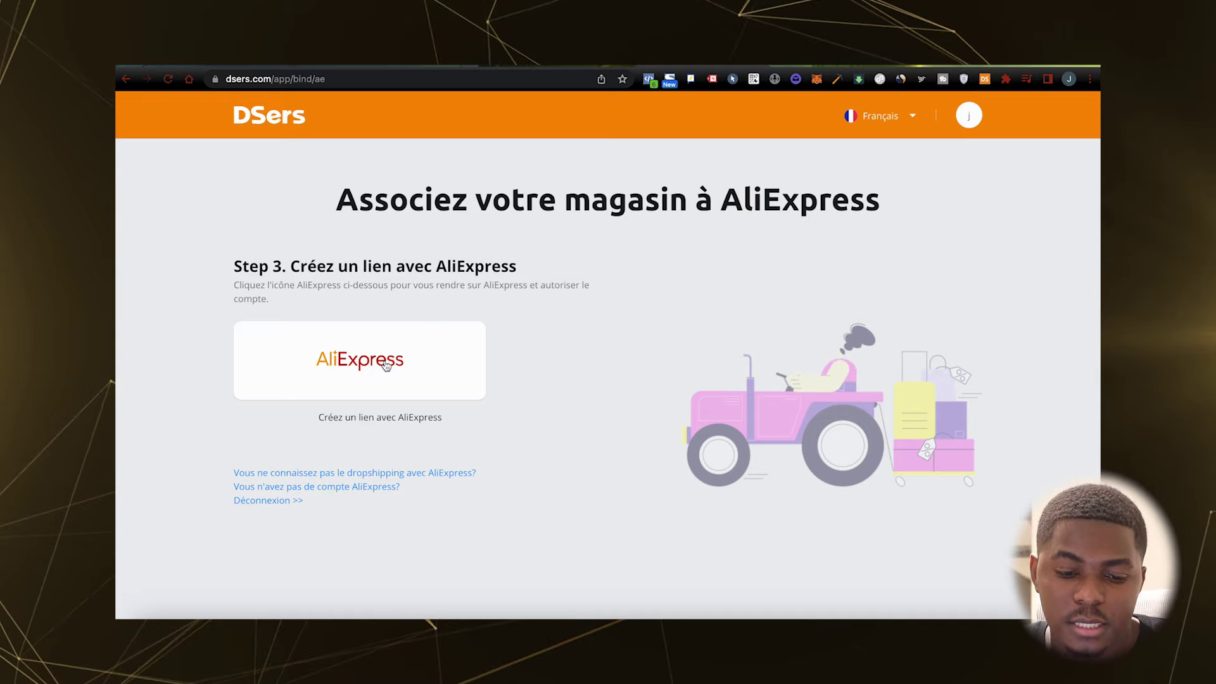
- From the AliExpress card, register a new AliExpress account by e-mail with a password
left_click(386, 366)
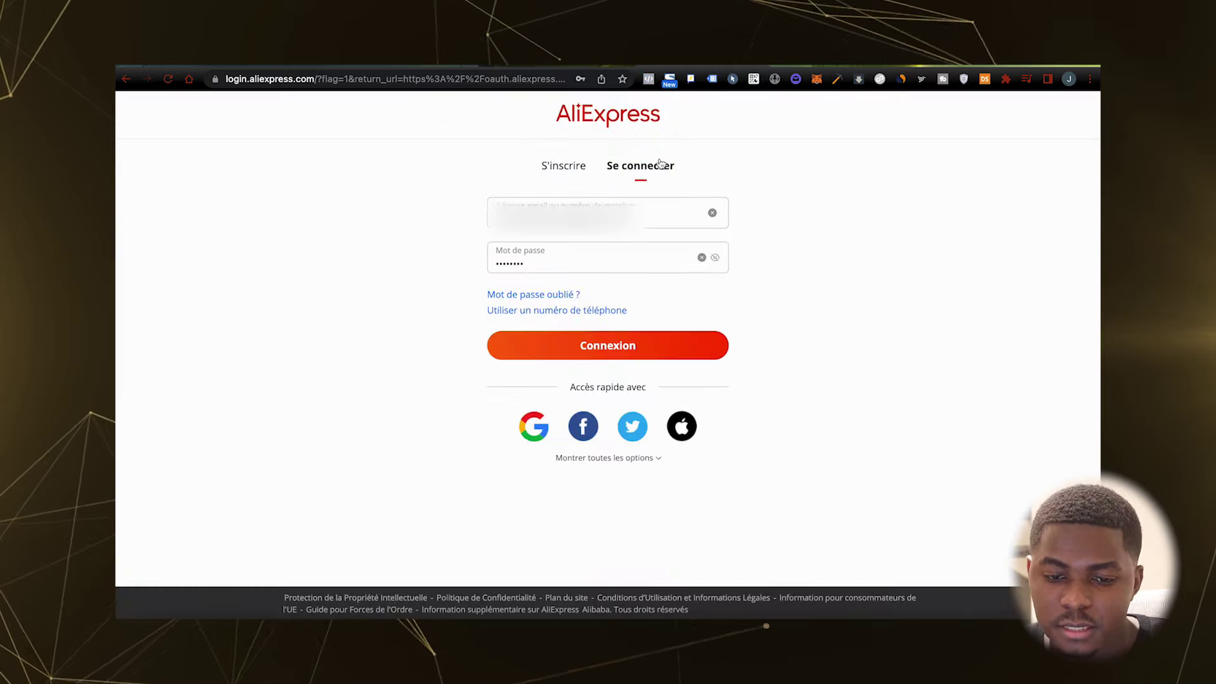
left_click(559, 173)
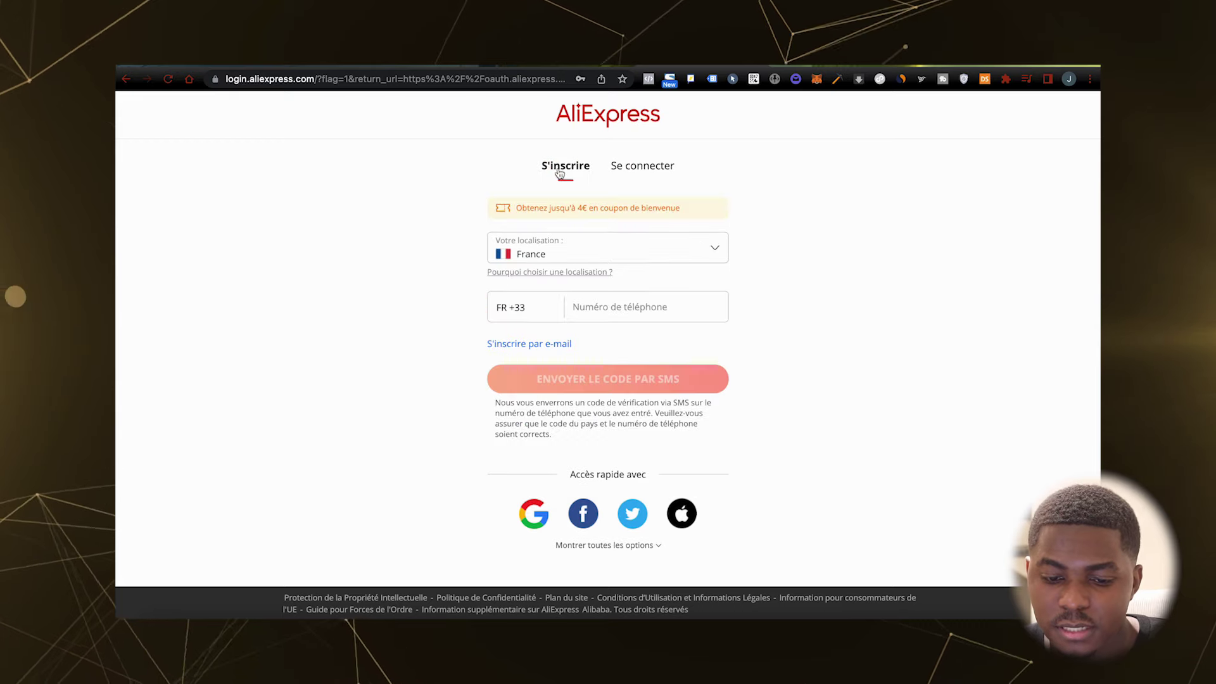
left_click(549, 344)
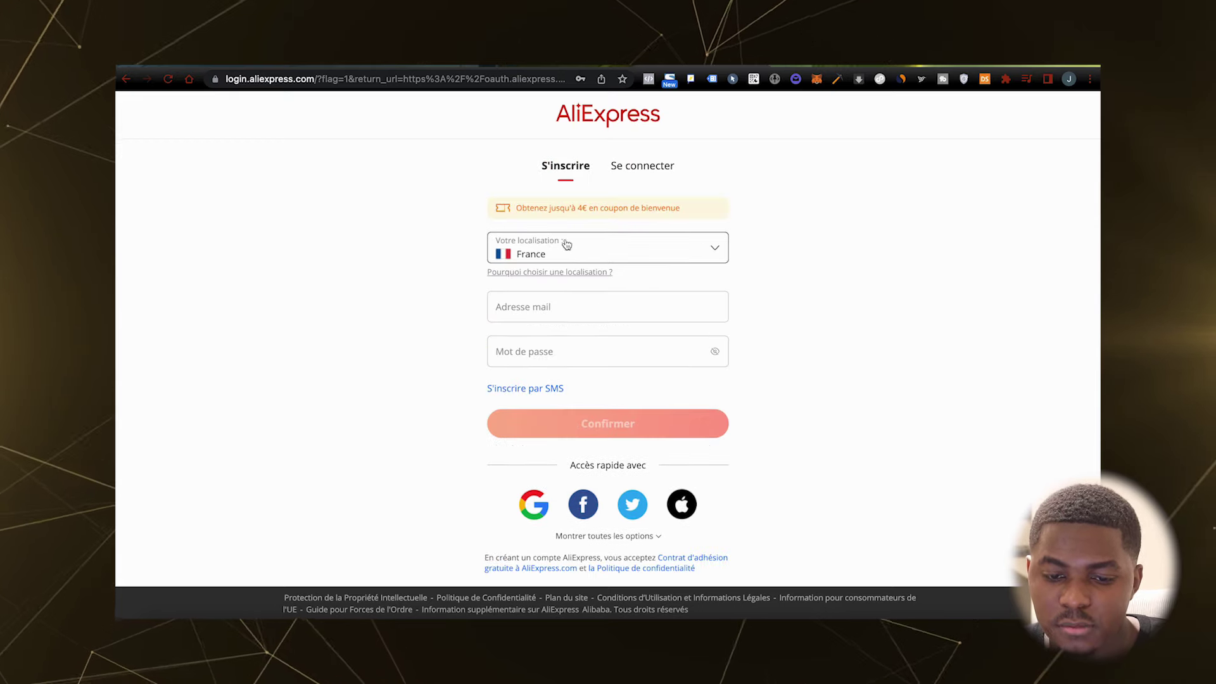
left_click(549, 301)
type("j")
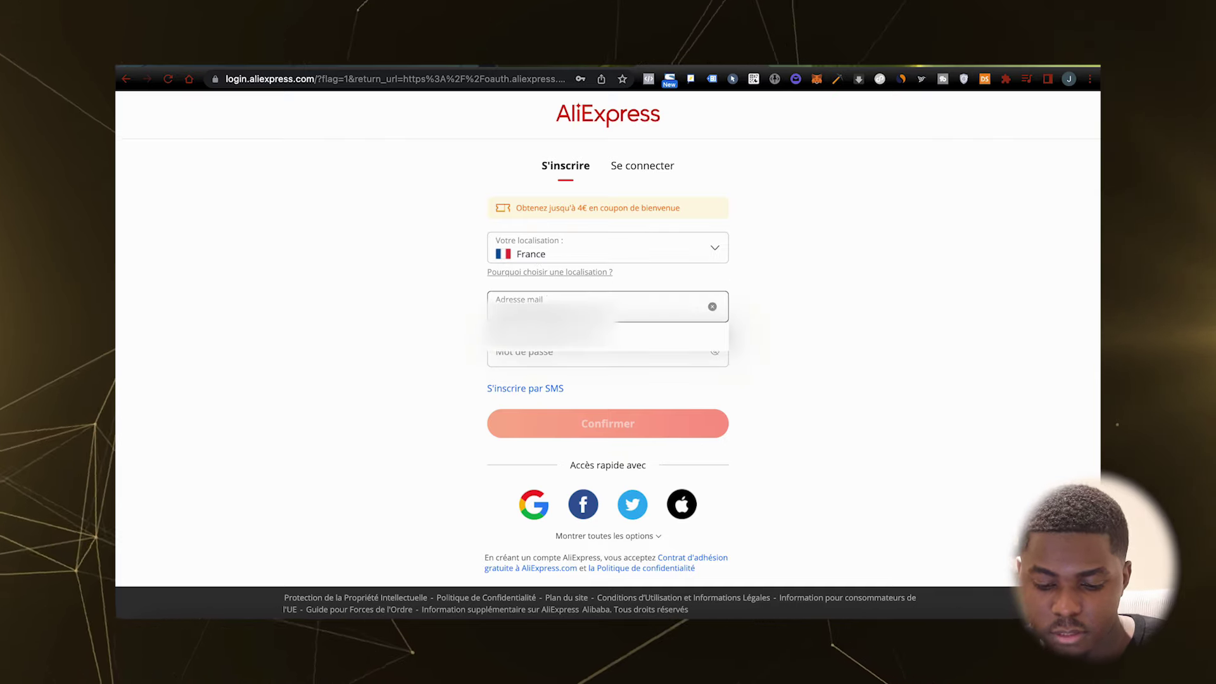
key("Down")
key("Tab")
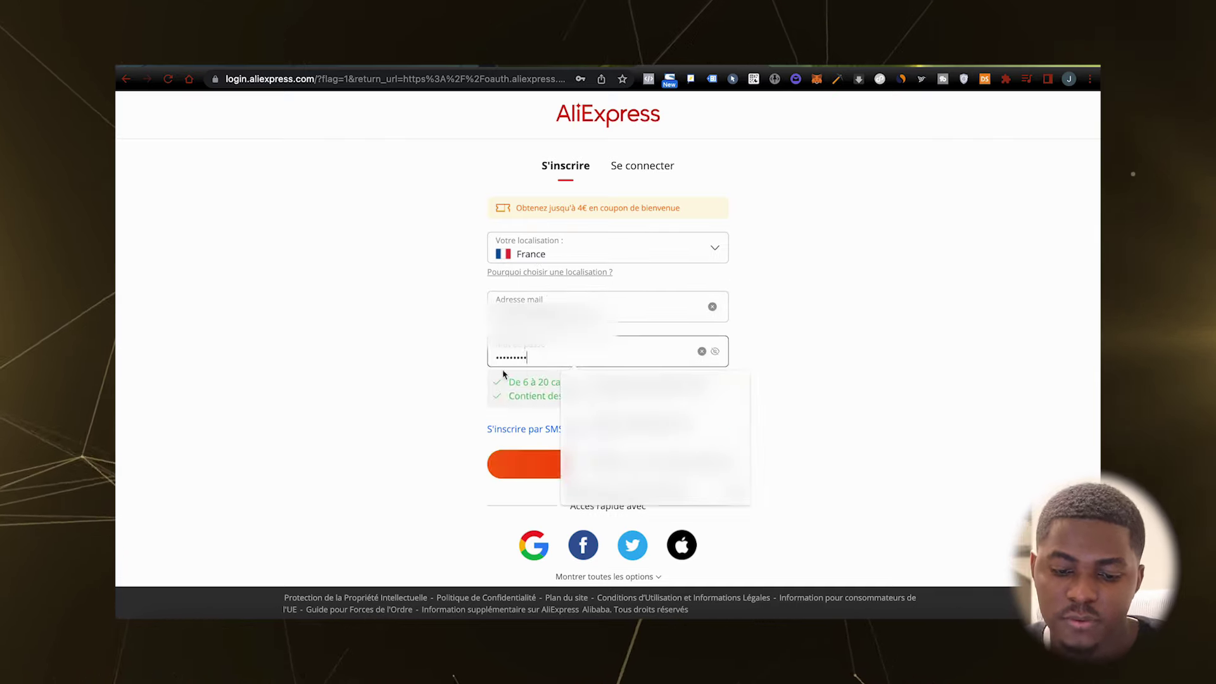
left_click(402, 372)
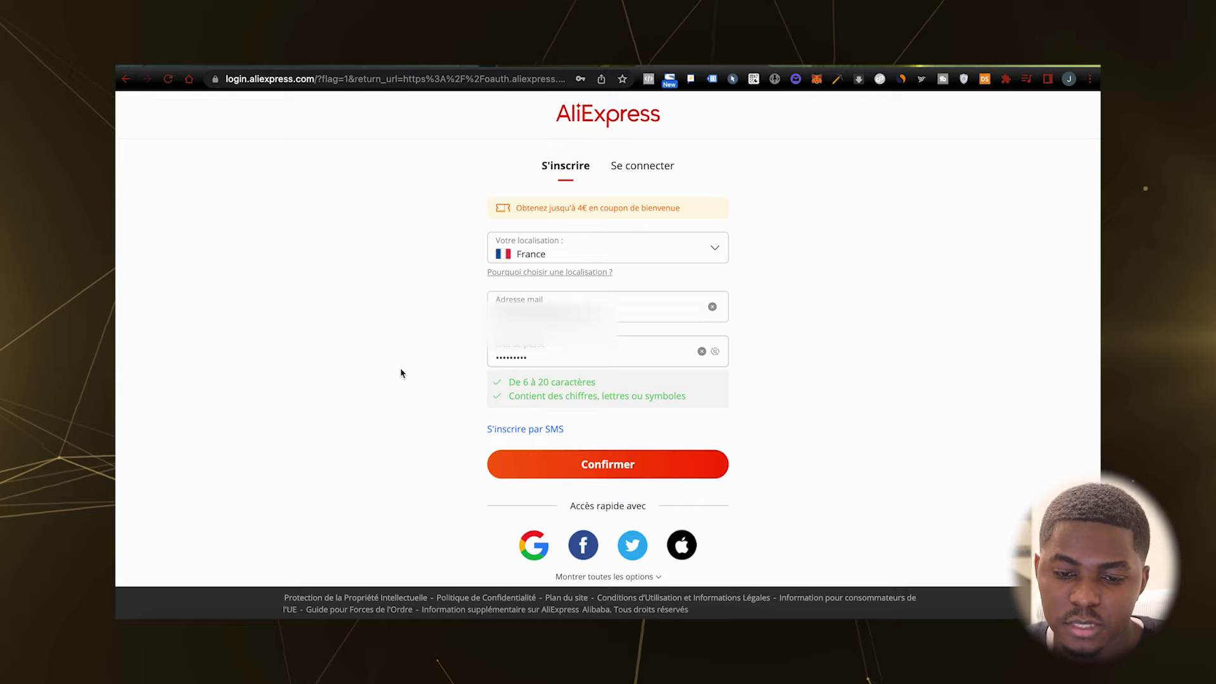
left_click(529, 469)
left_click(461, 272)
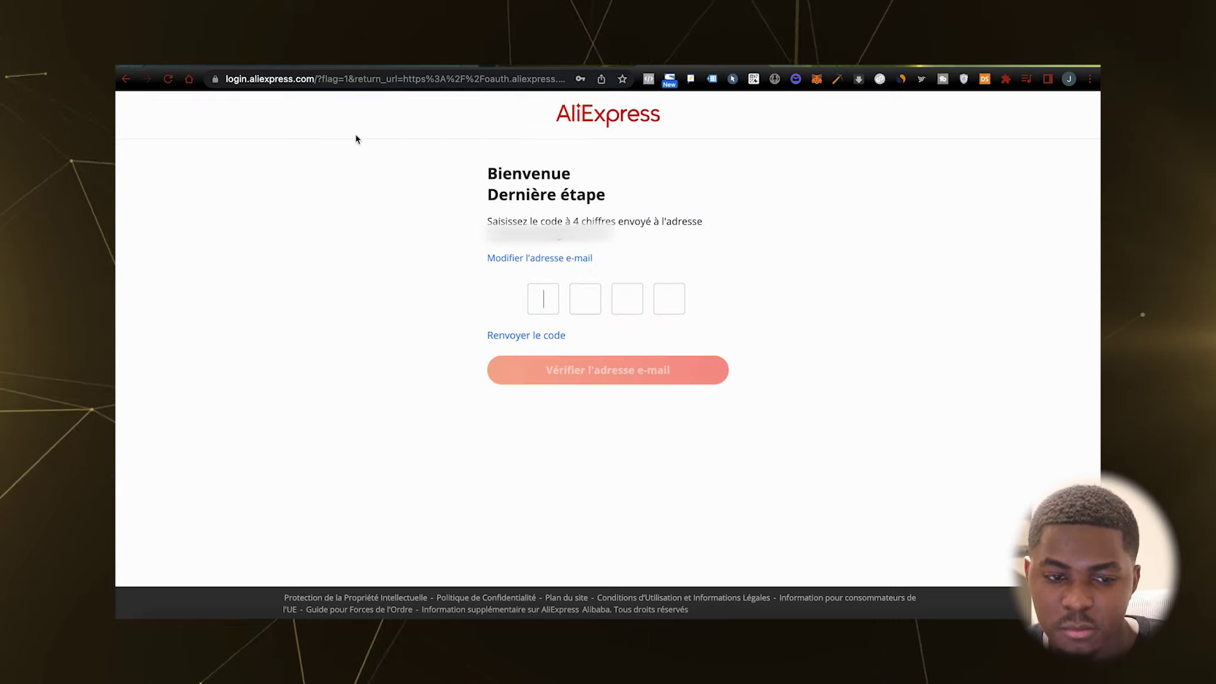
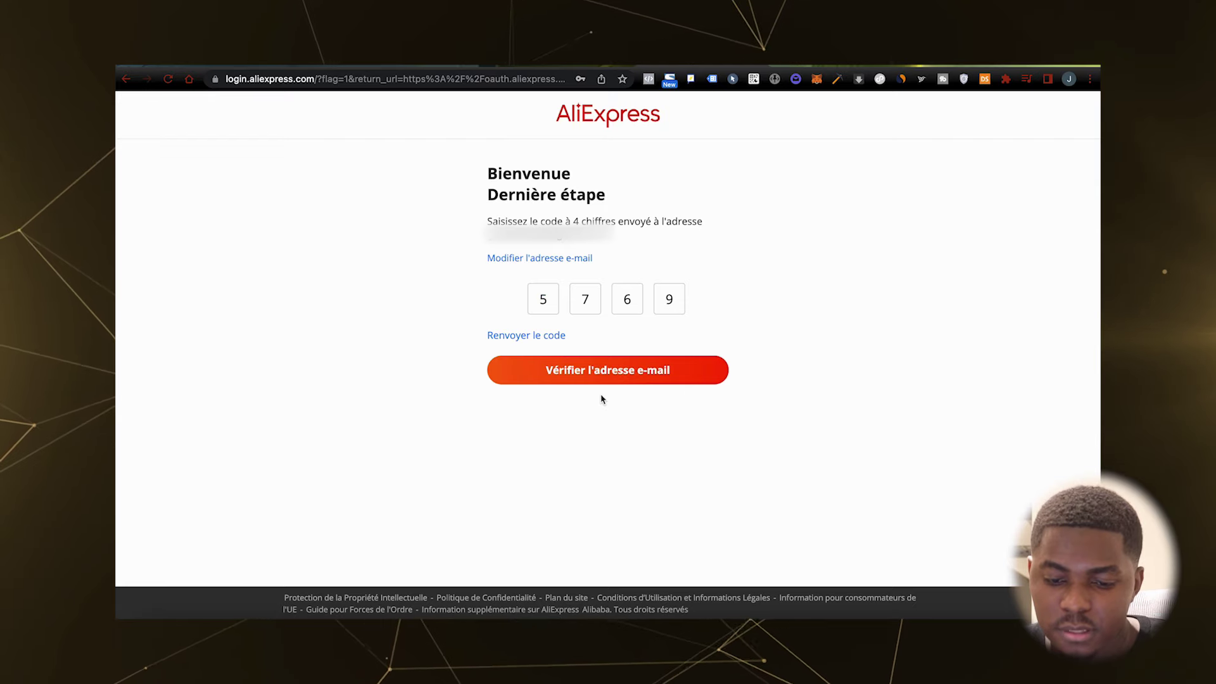
- Enter the emailed four-digit verification code to verify the e-mail address
left_click(612, 382)
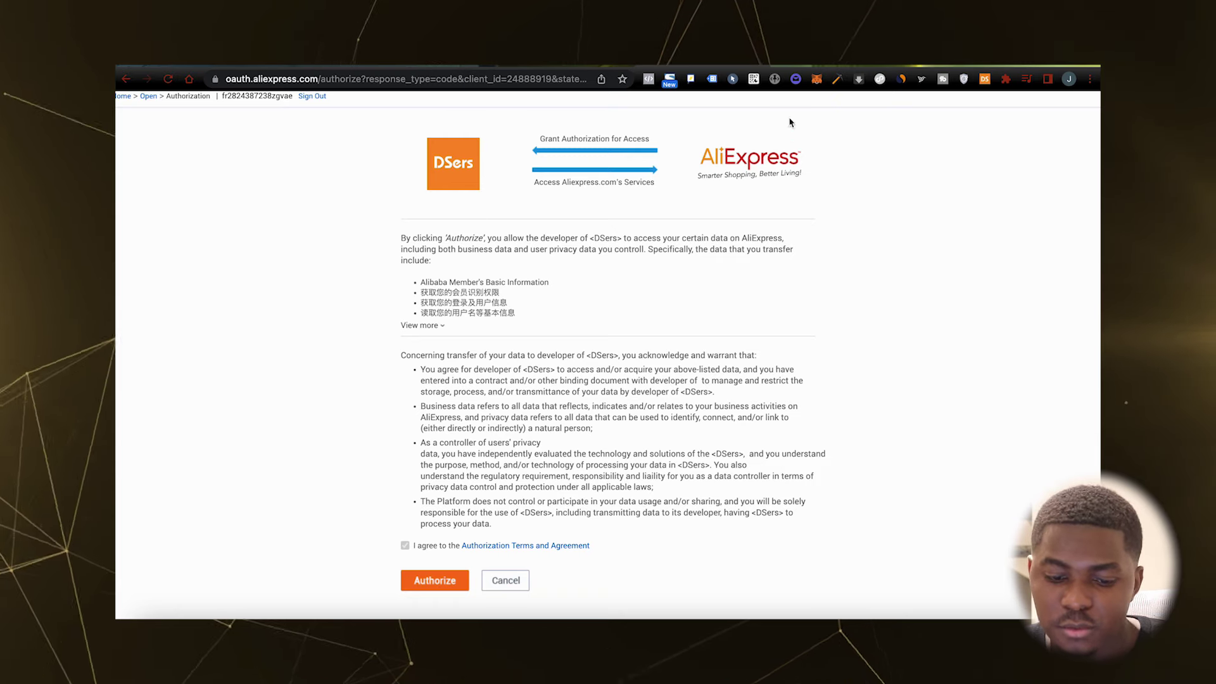
scroll(665, 217, "down", 2)
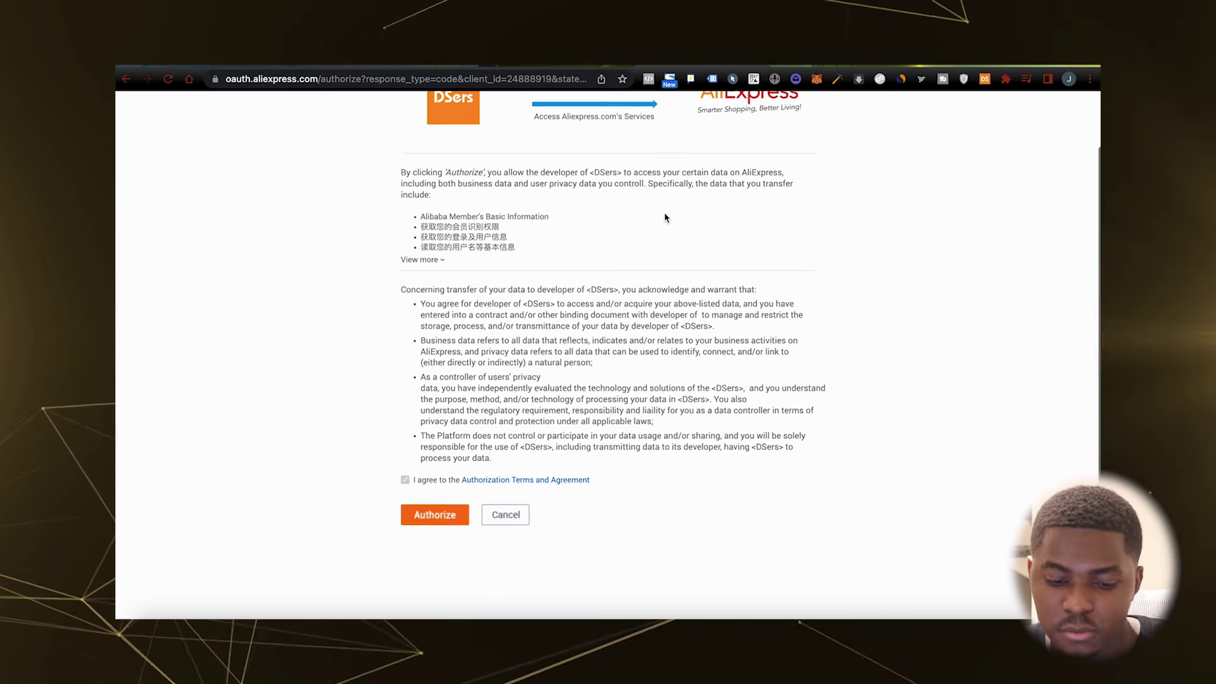
- Authorize DSers's AliExpress access and click through the product-import tutorial to its end
left_click(430, 516)
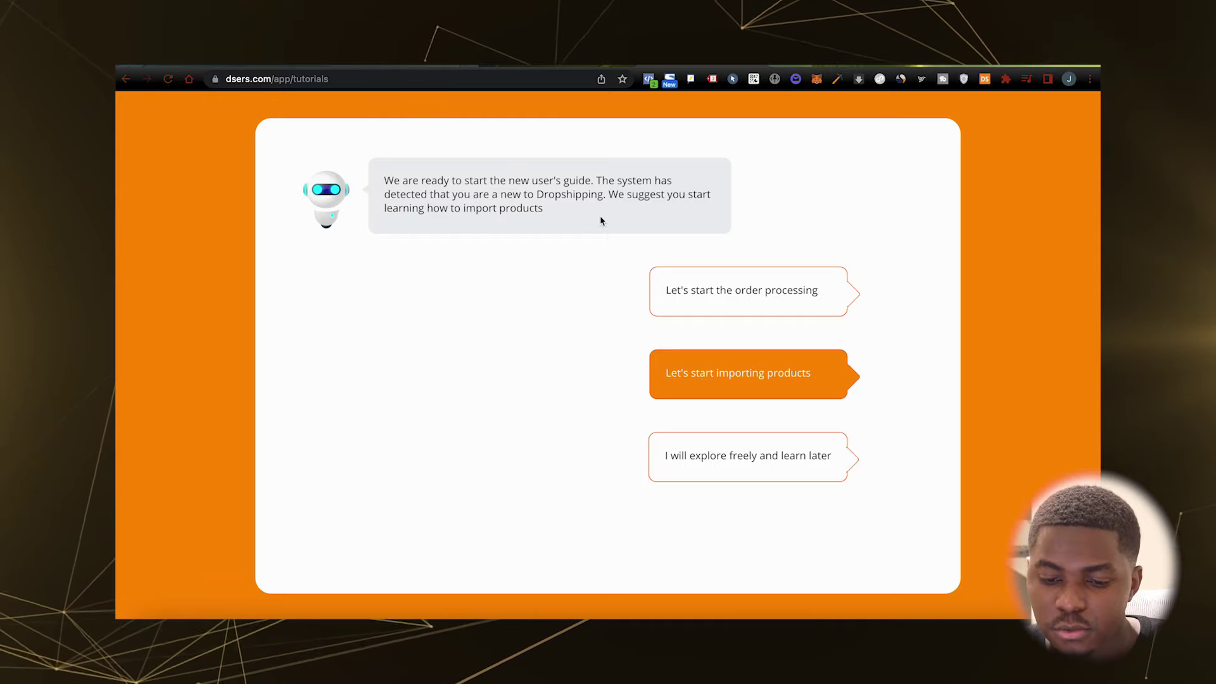
left_click(728, 379)
left_click(814, 573)
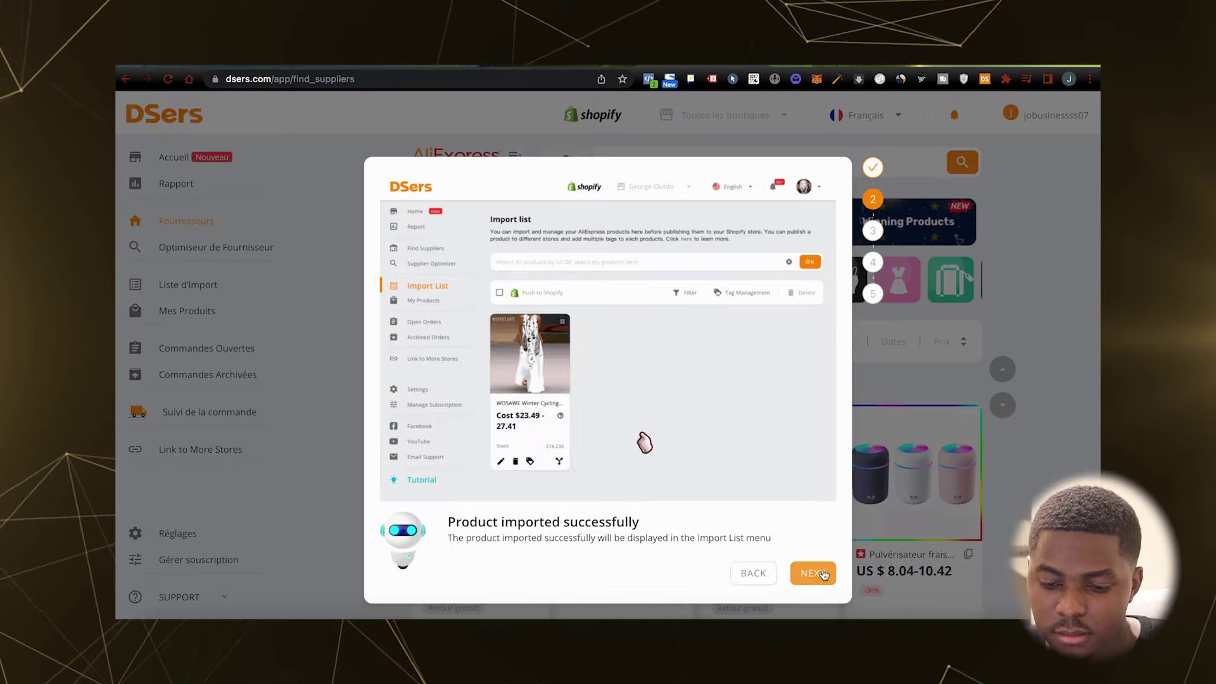
left_click(823, 573)
left_click(822, 572)
left_click(822, 573)
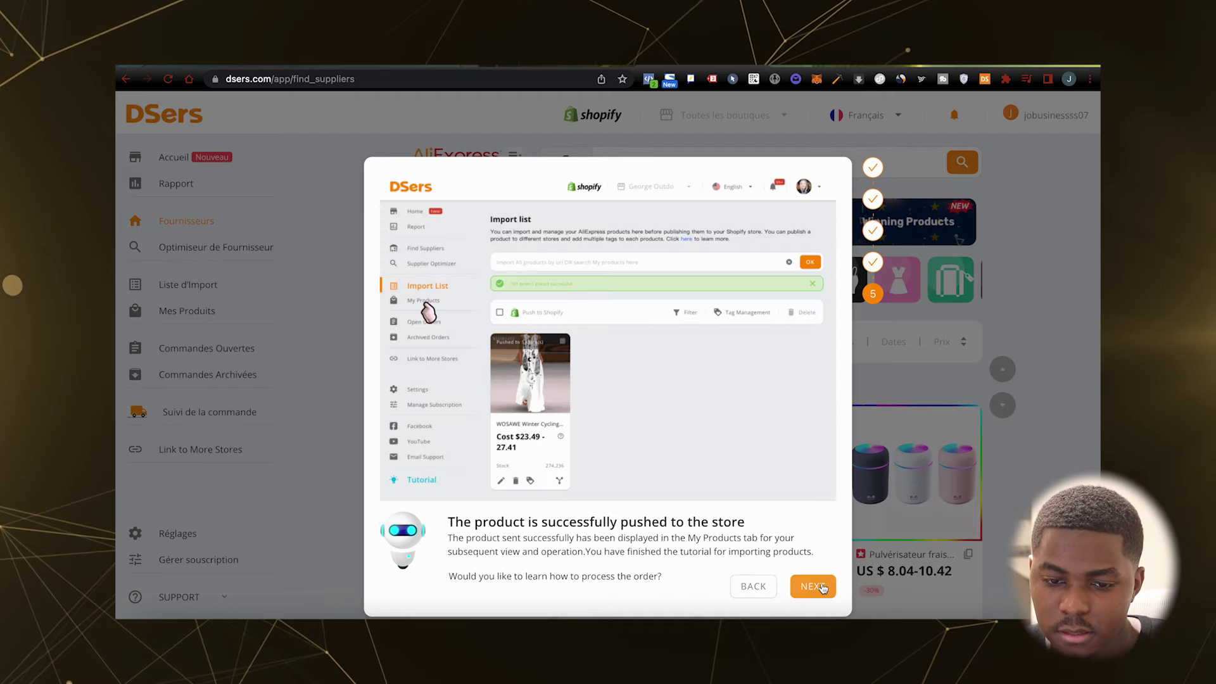
left_click(823, 586)
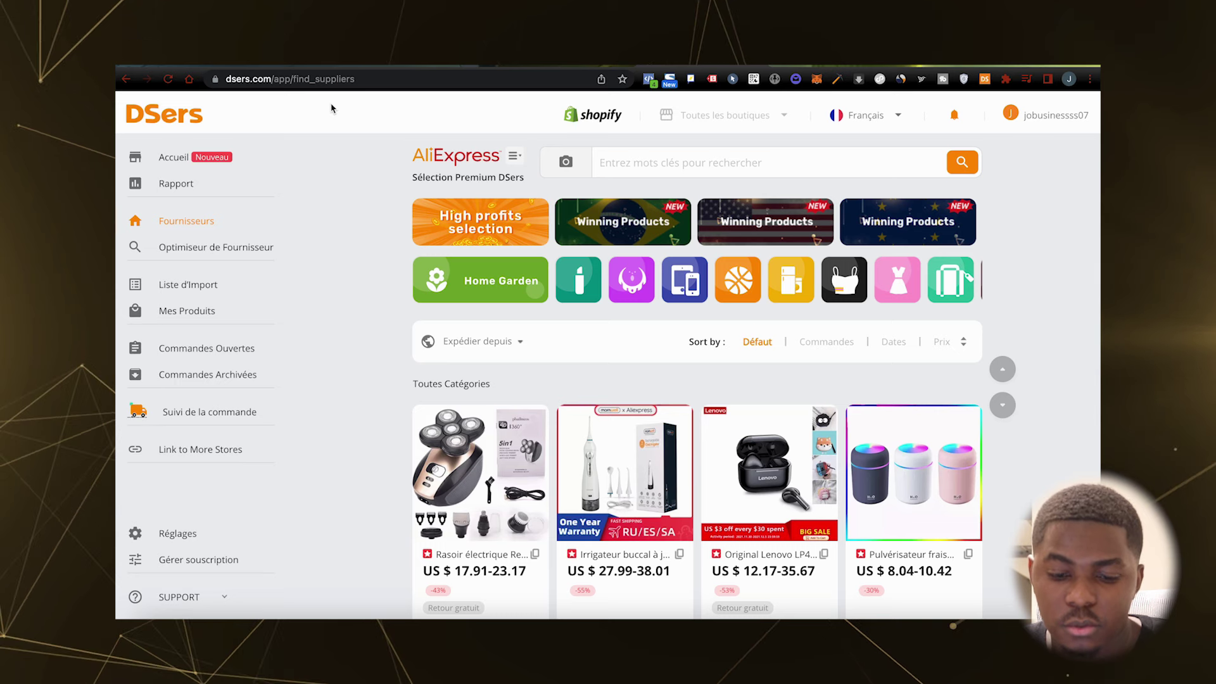
- Scroll the AliExpress supplier catalogue and filter it to the Beauty Health category
scroll(505, 224, "down", 10)
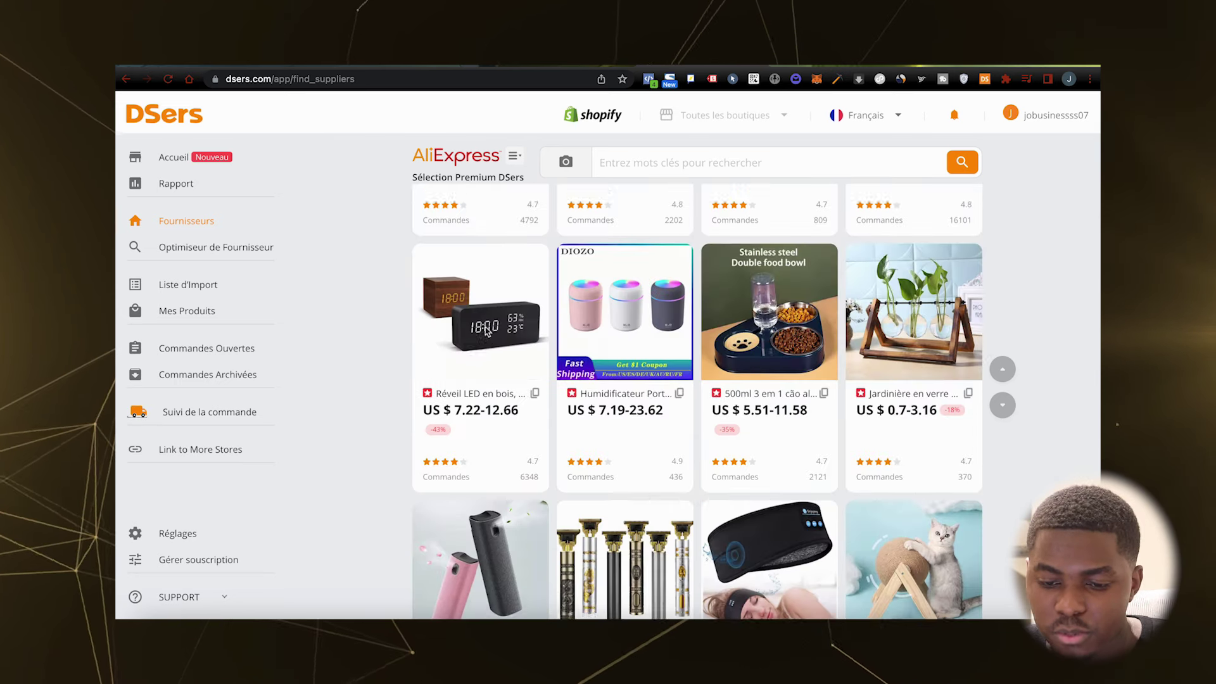
scroll(486, 316, "up", 5)
scroll(486, 331, "down", 2)
scroll(486, 331, "down", 5)
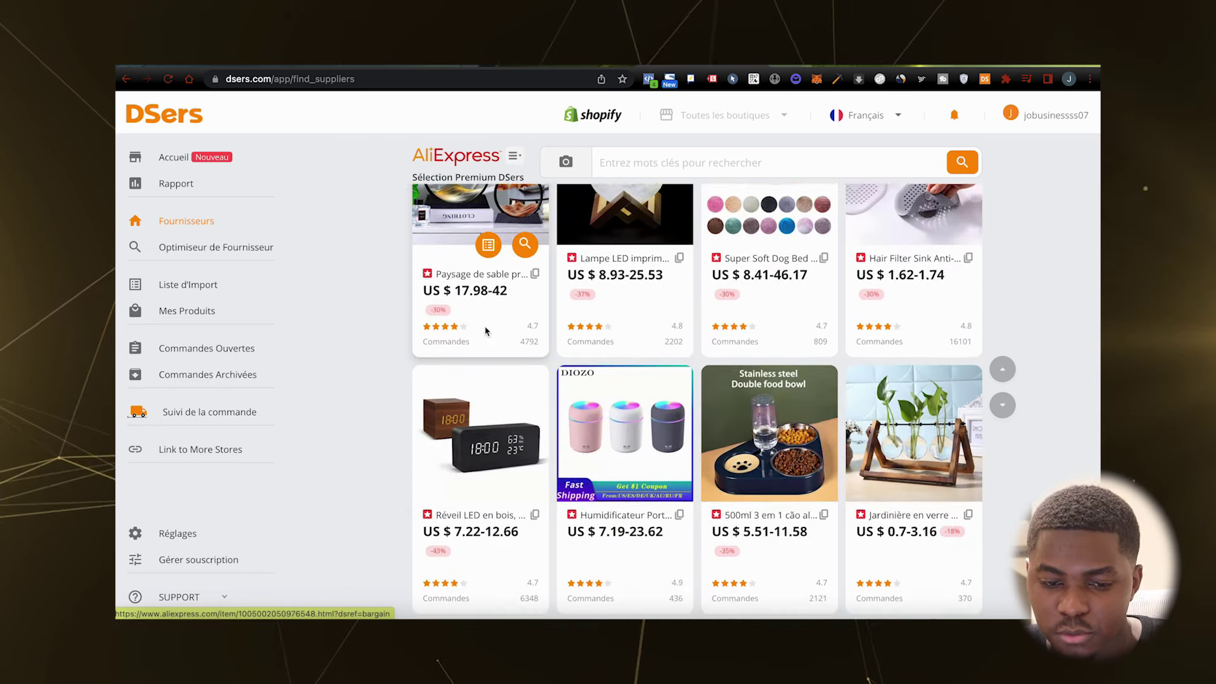
scroll(486, 330, "down", 5)
scroll(472, 361, "up", 5)
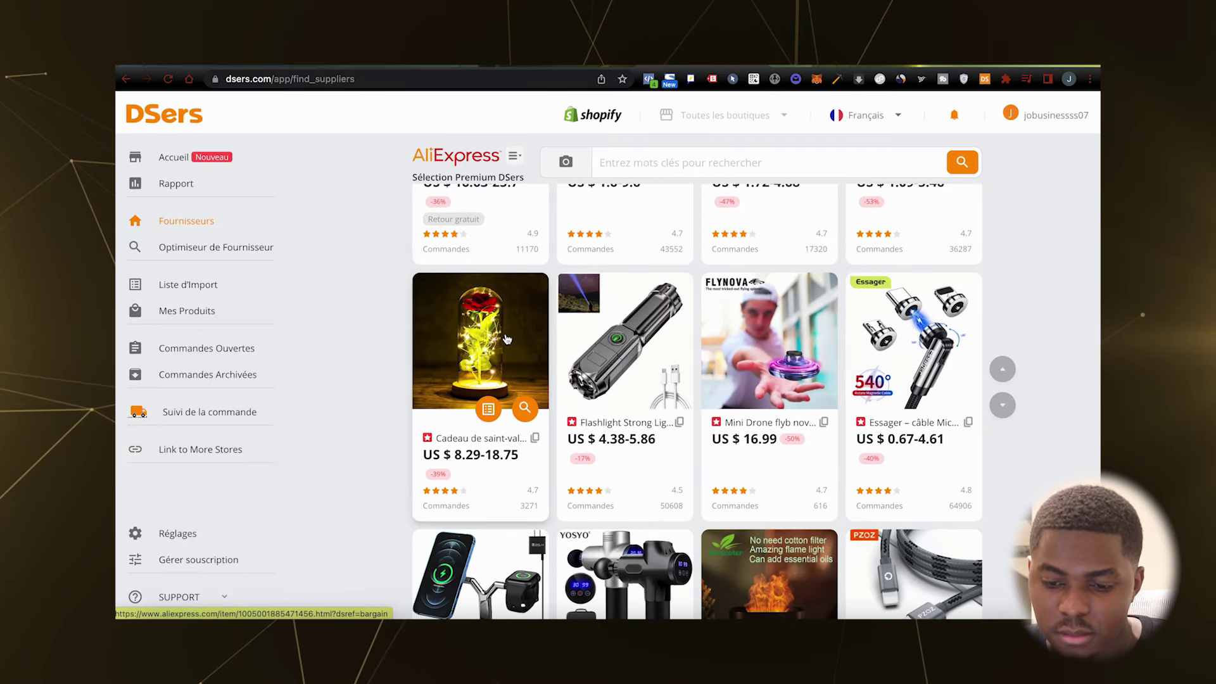
scroll(504, 323, "up", 12)
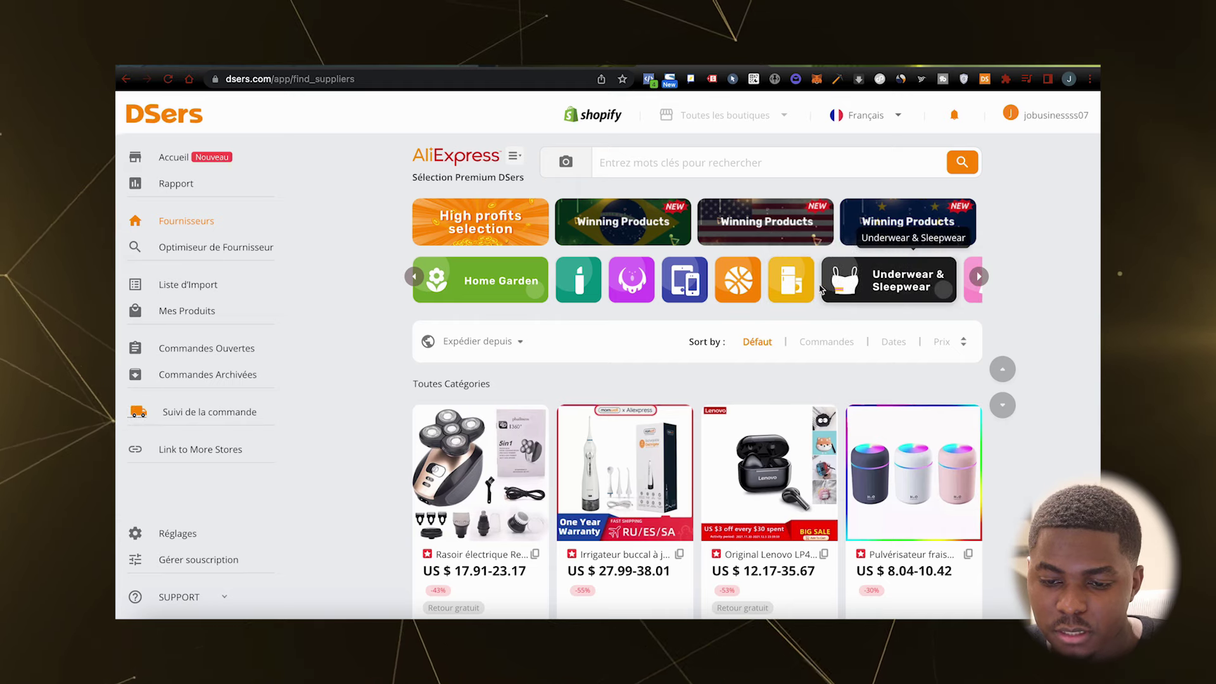
left_click(814, 282)
scroll(694, 338, "down", 1)
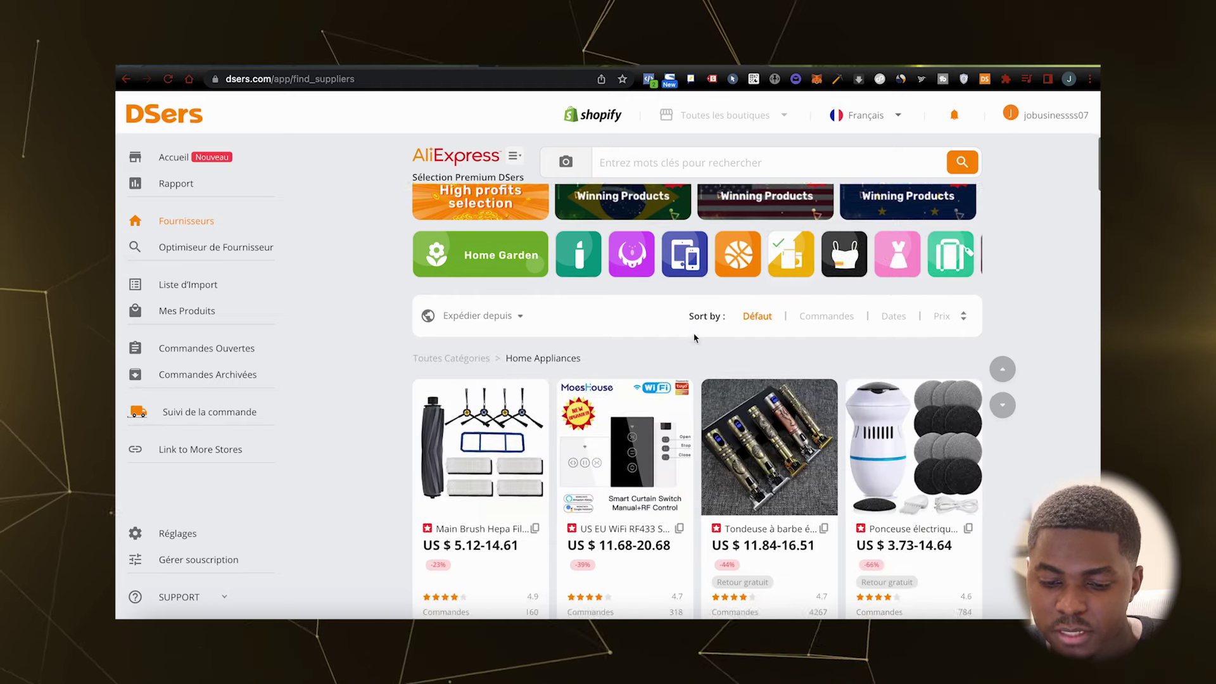
scroll(694, 338, "down", 10)
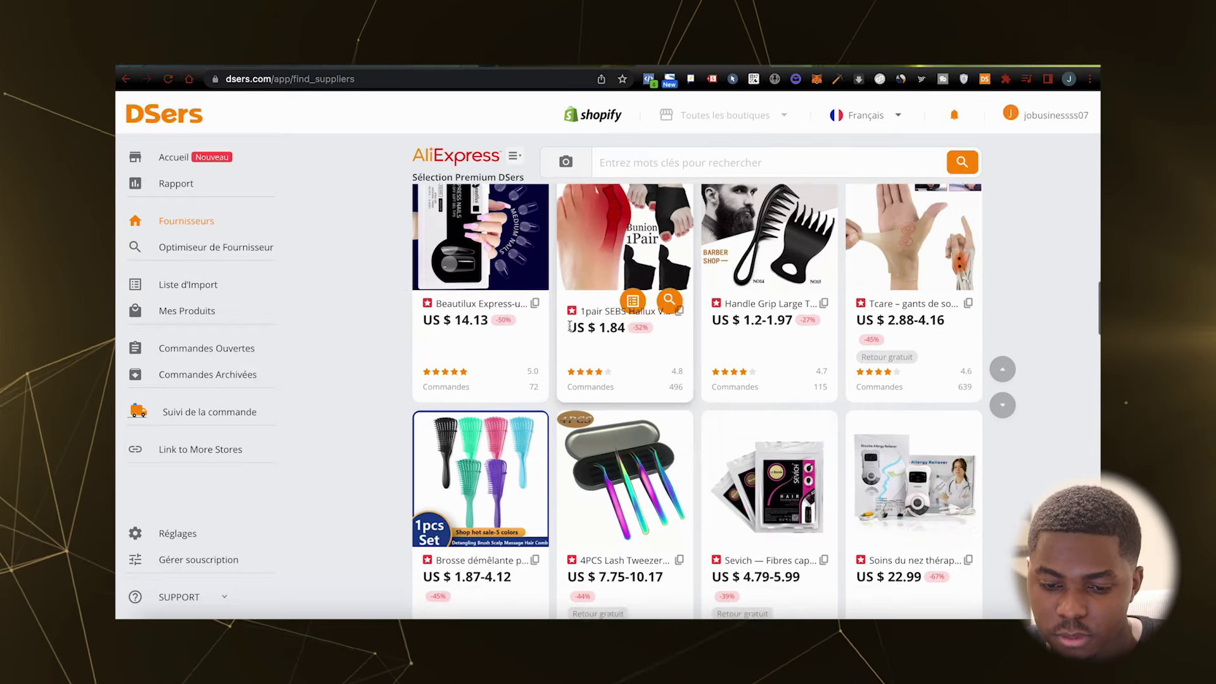
scroll(569, 327, "down", 9)
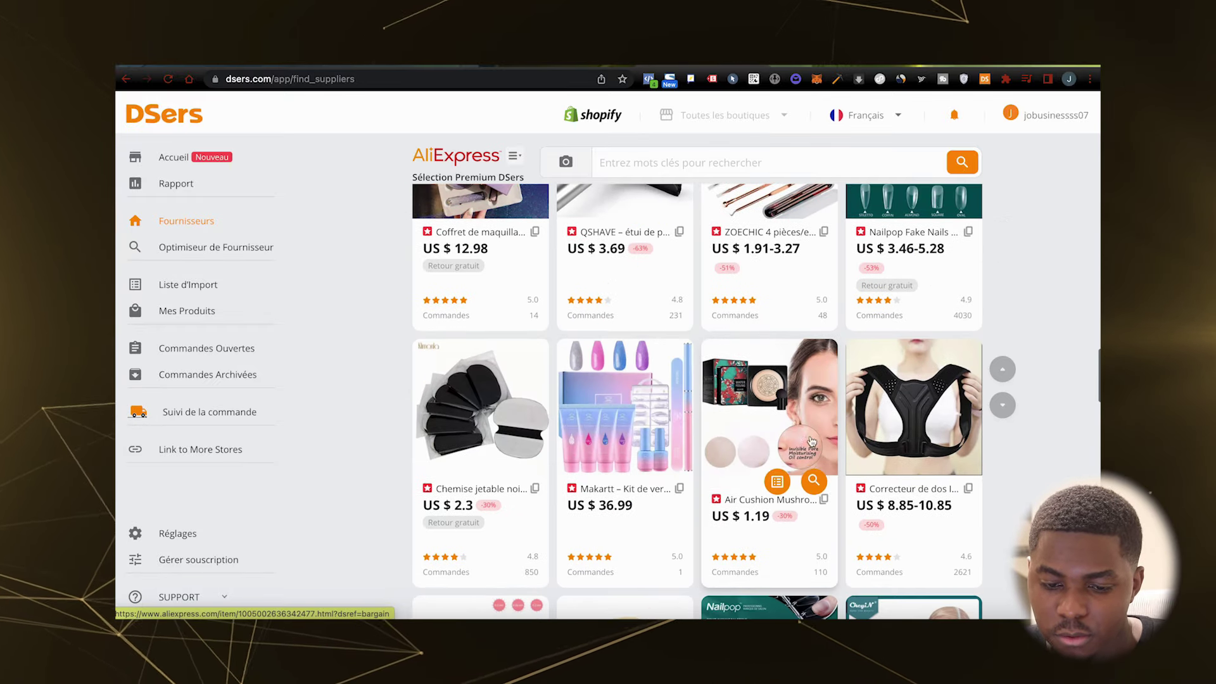
scroll(900, 415, "down", 10)
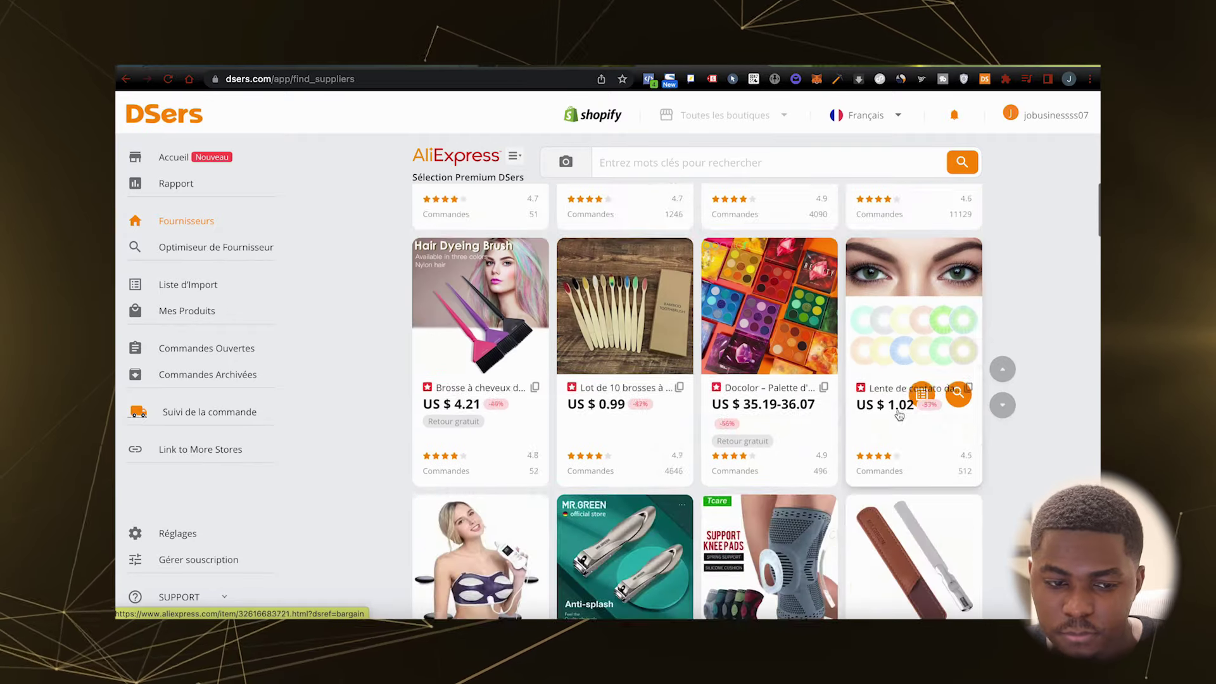
scroll(900, 415, "up", 15)
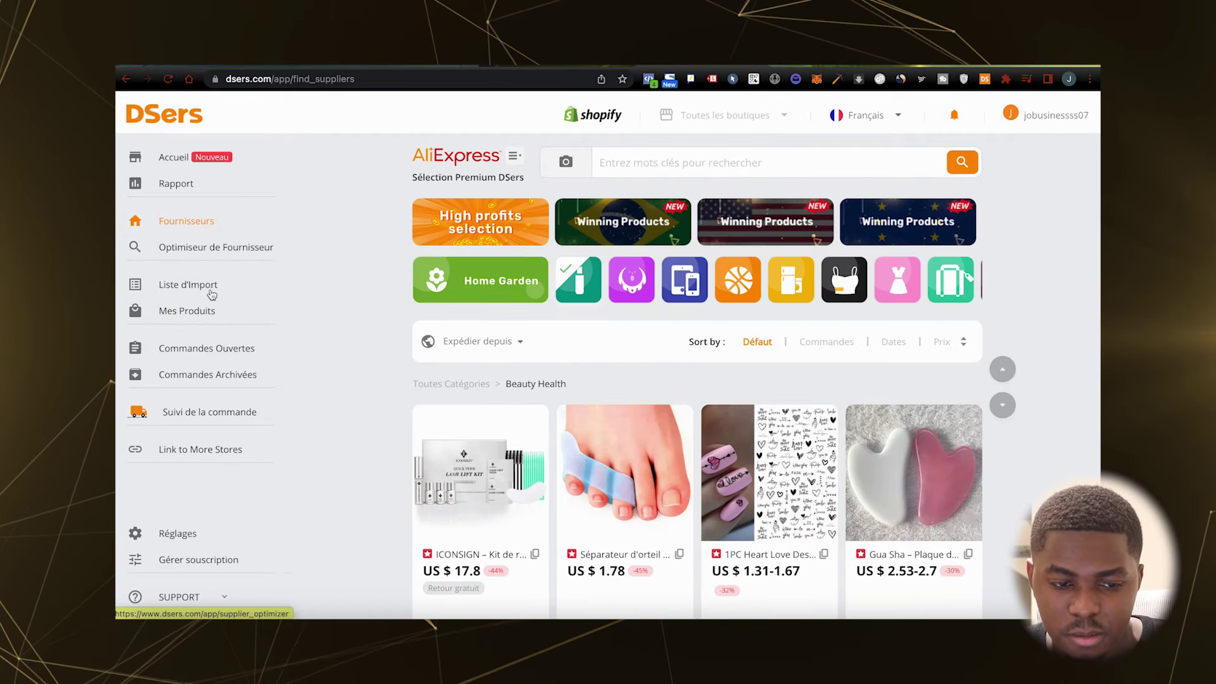
- Visit the Accueil and Rapport pages, then go back to Fournisseurs with all categories
left_click(175, 157)
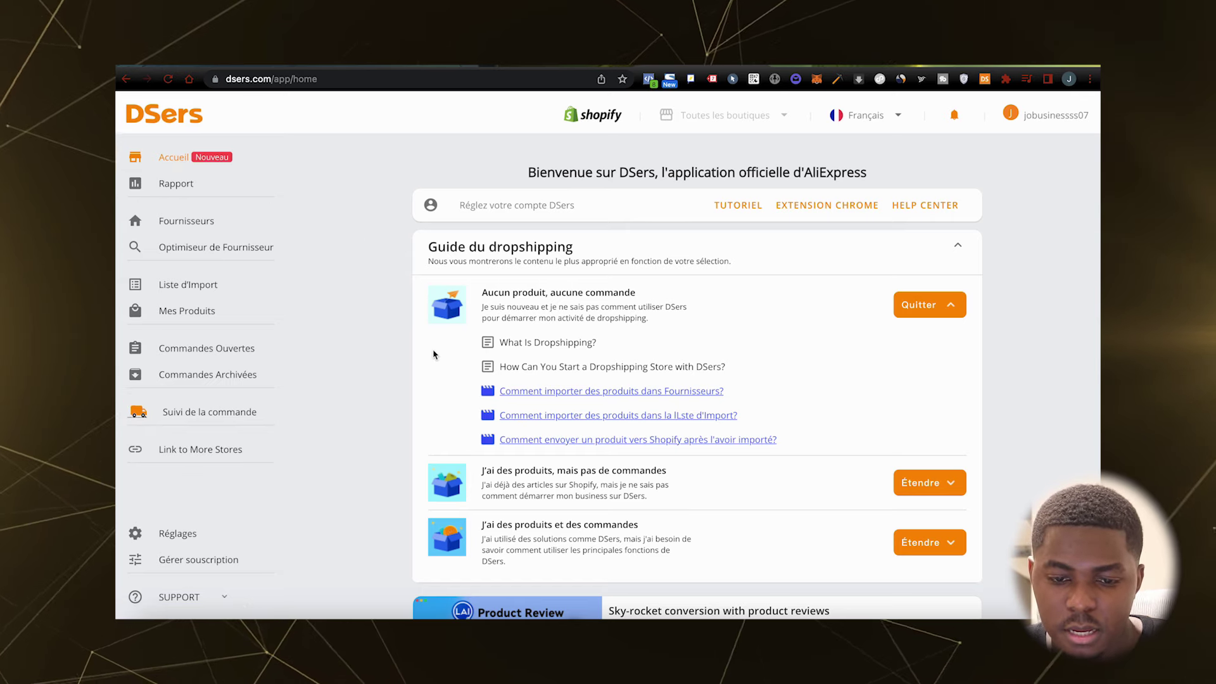
left_click(176, 185)
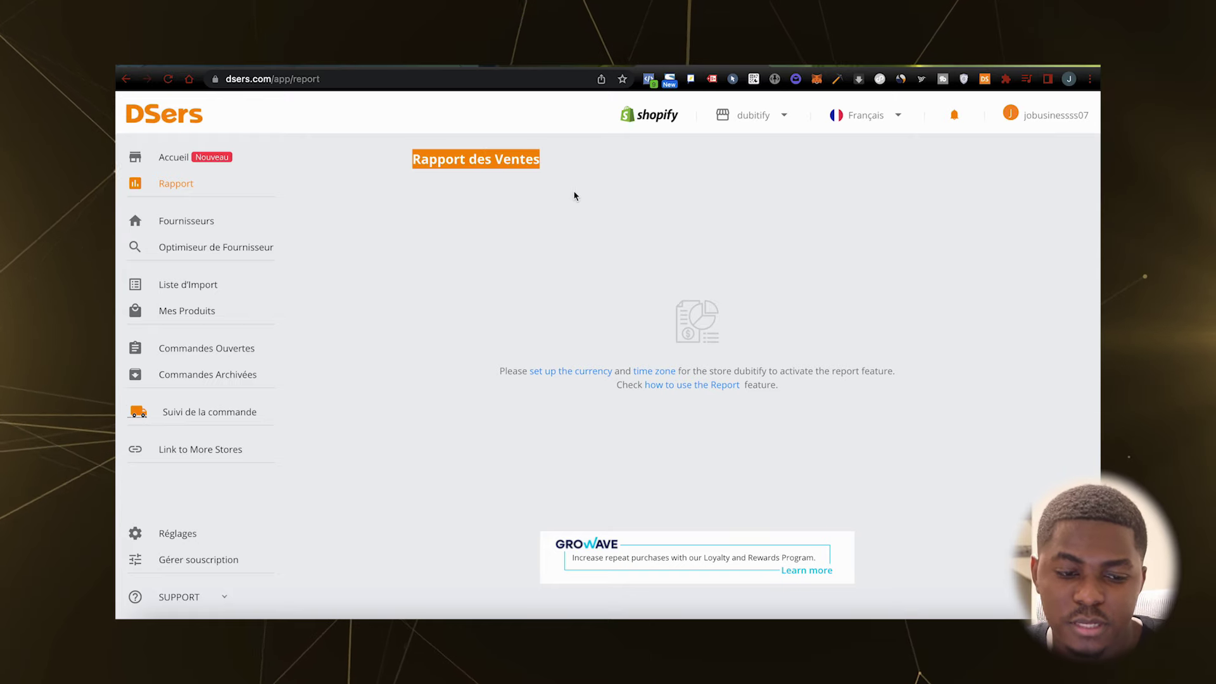
left_click(186, 221)
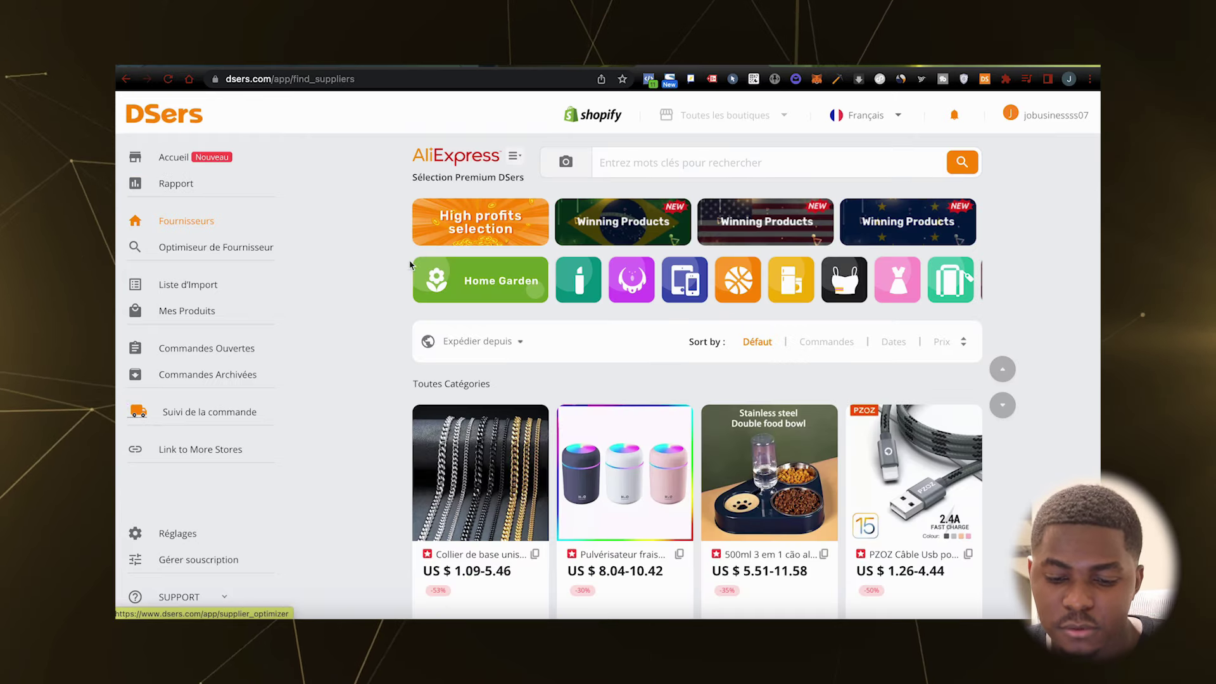
- Search the DSers supplier catalogue using the AliExpress humidifier's product link
scroll(469, 279, "down", 3)
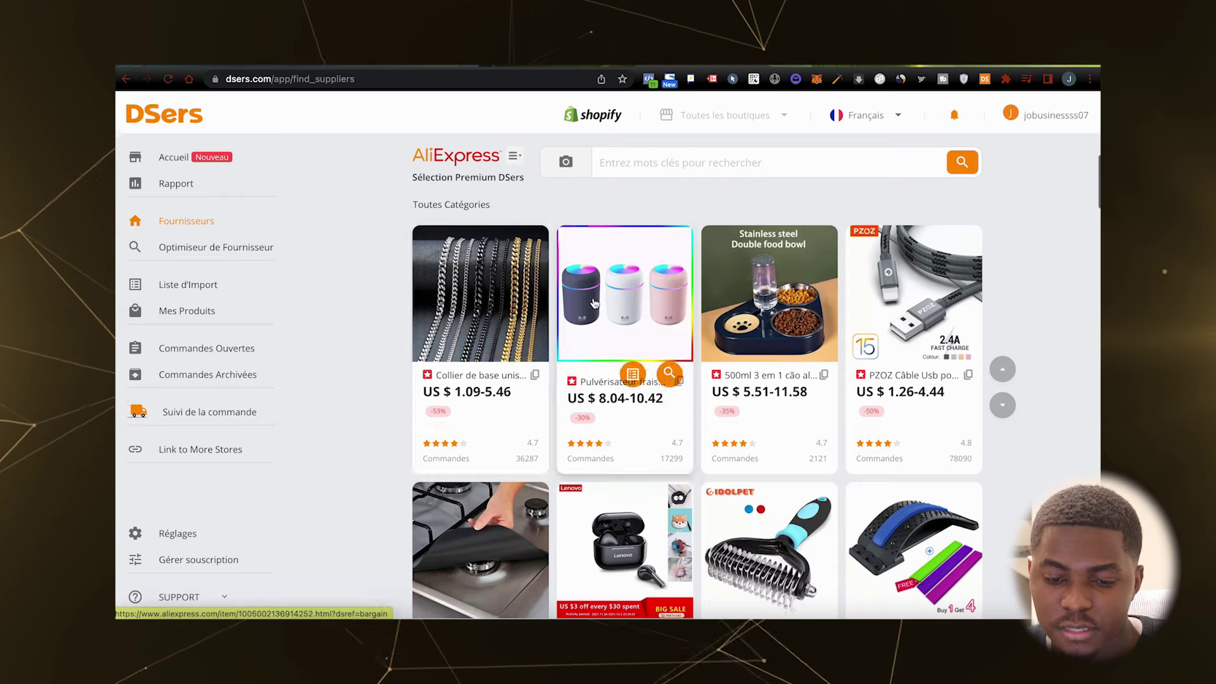
left_click(598, 304)
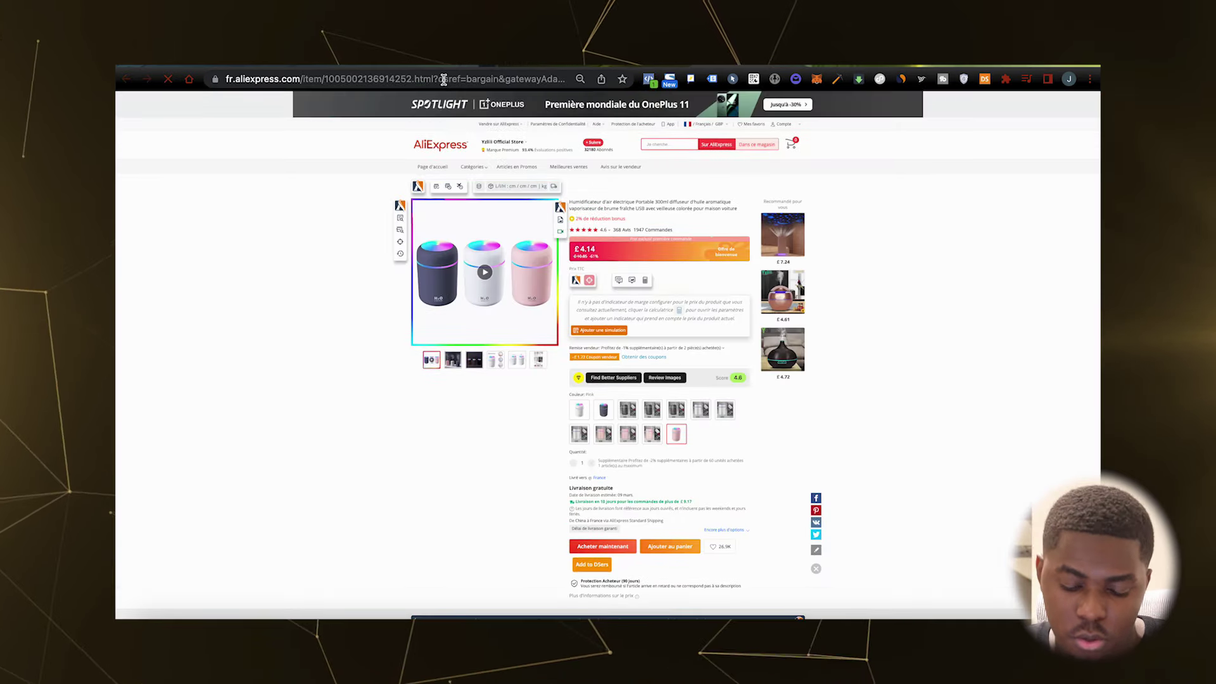
left_click(444, 78)
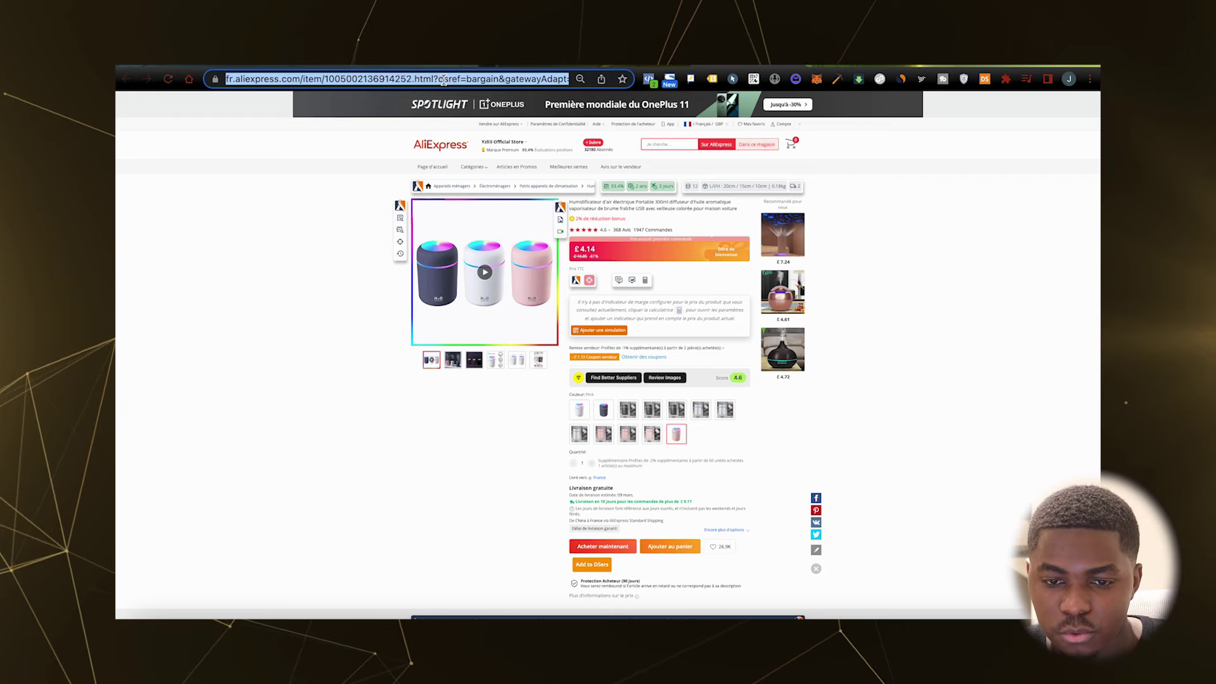
key("alt+Left")
left_click(664, 170)
key("ctrl+v")
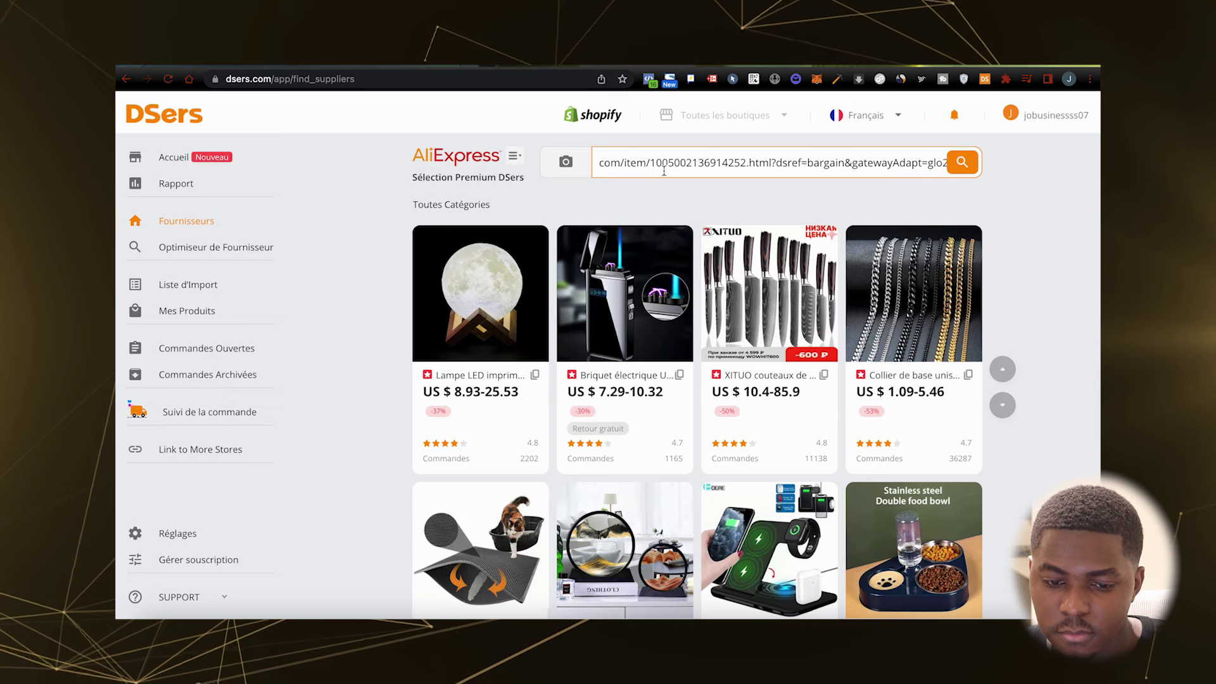
key("Return")
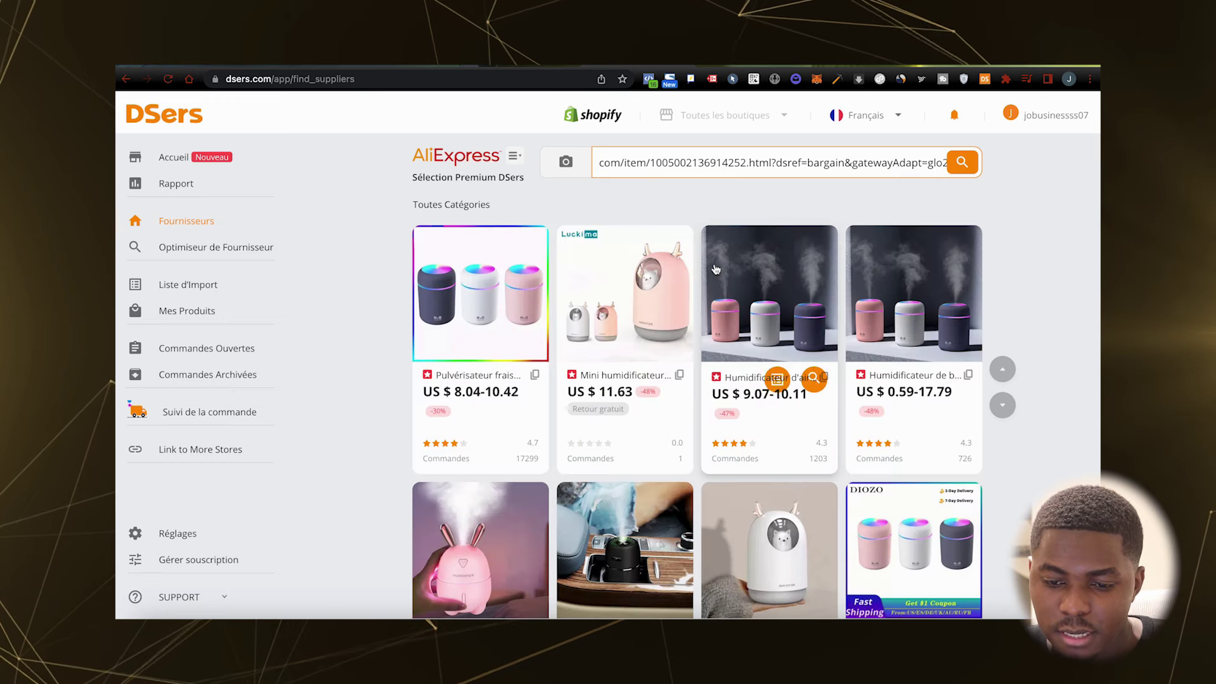
- Browse the matching humidifier listings and go to the Optimiseur de Fournisseur
scroll(610, 252, "down", 3)
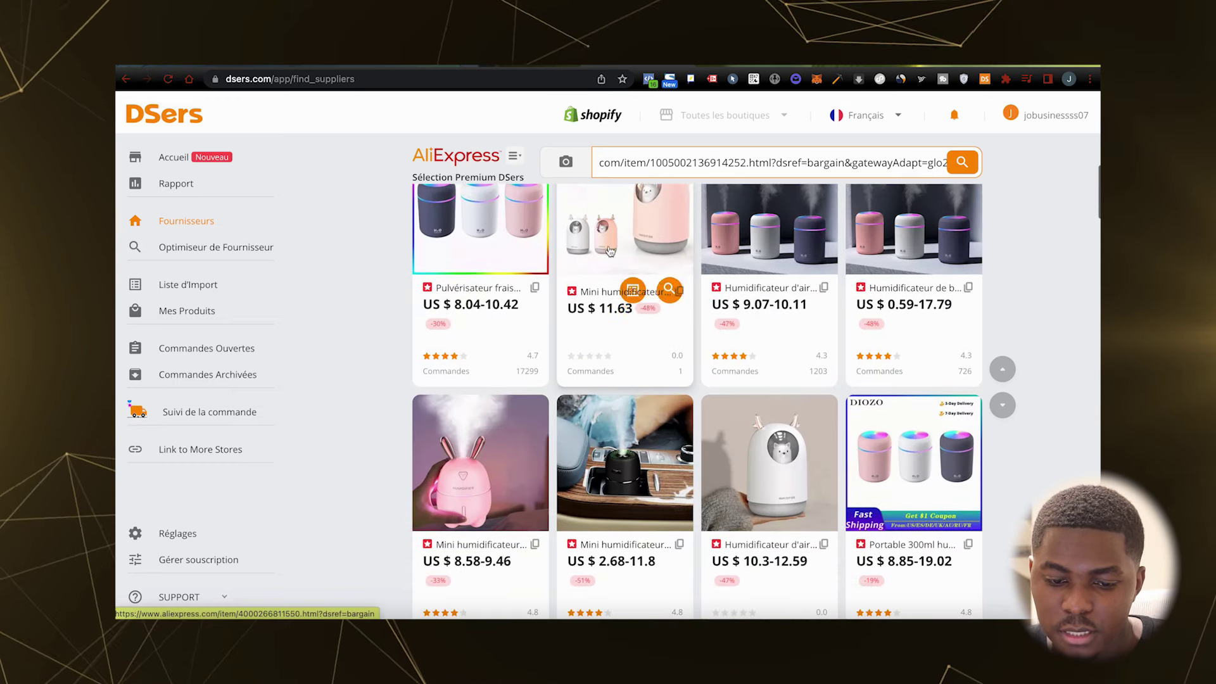
scroll(621, 247, "up", 3)
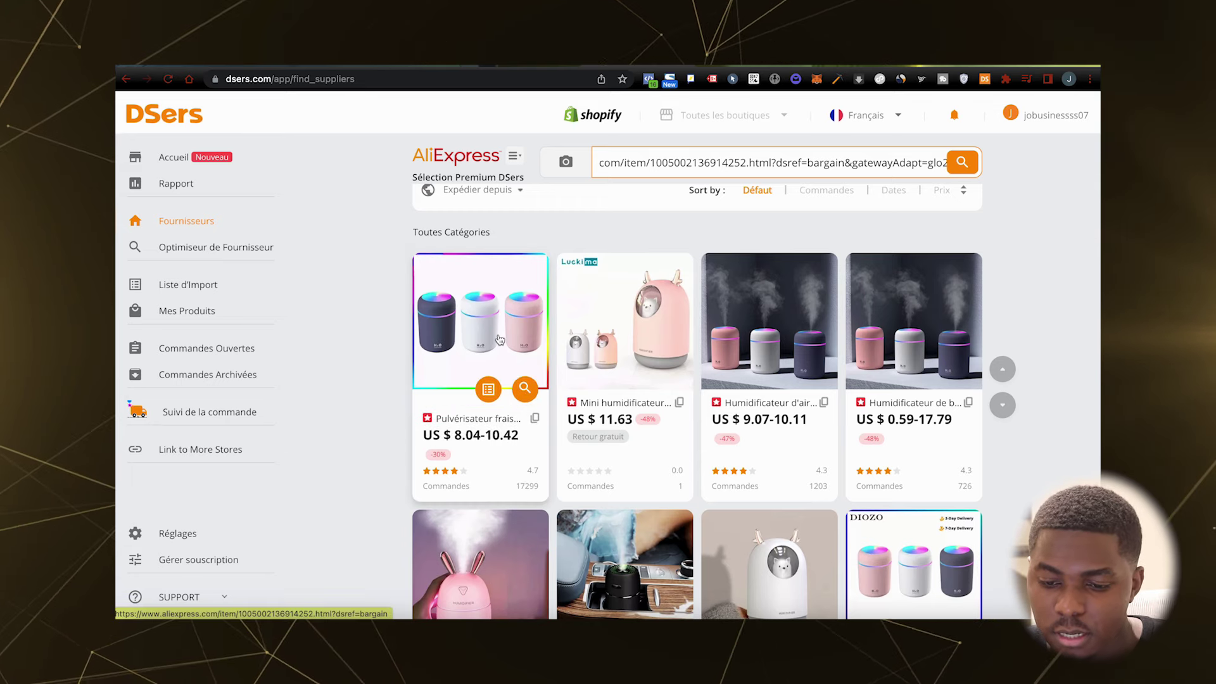
scroll(807, 355, "down", 5)
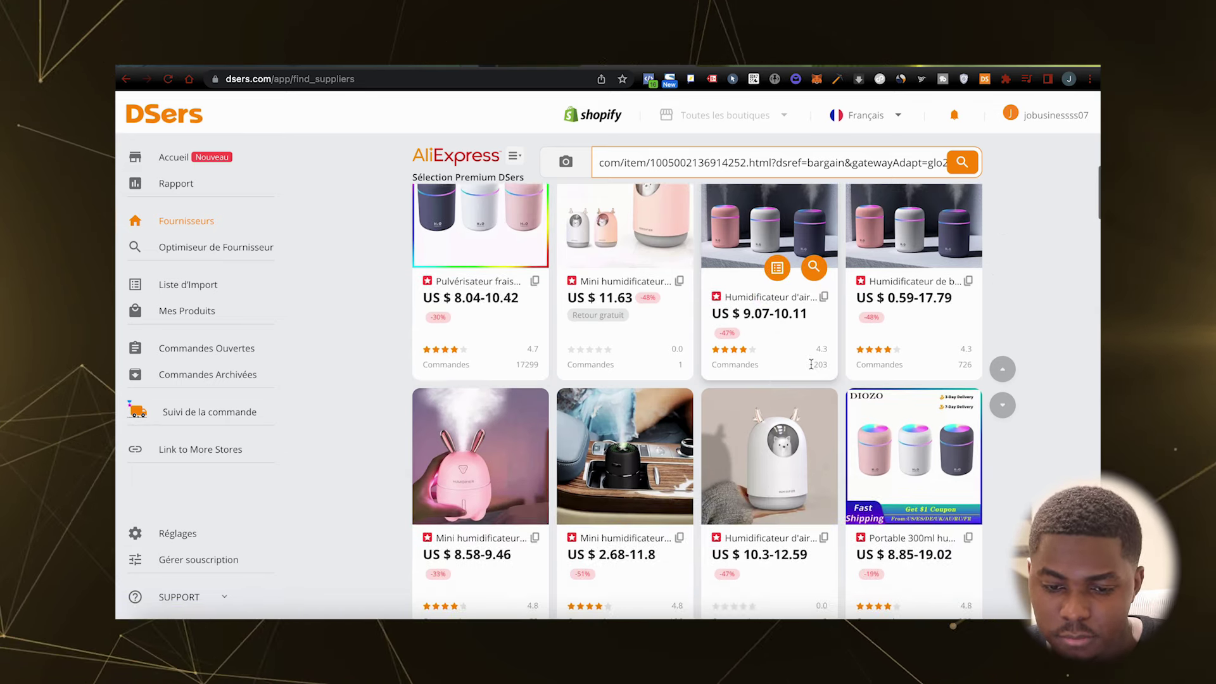
scroll(811, 364, "down", 10)
scroll(812, 367, "down", 9)
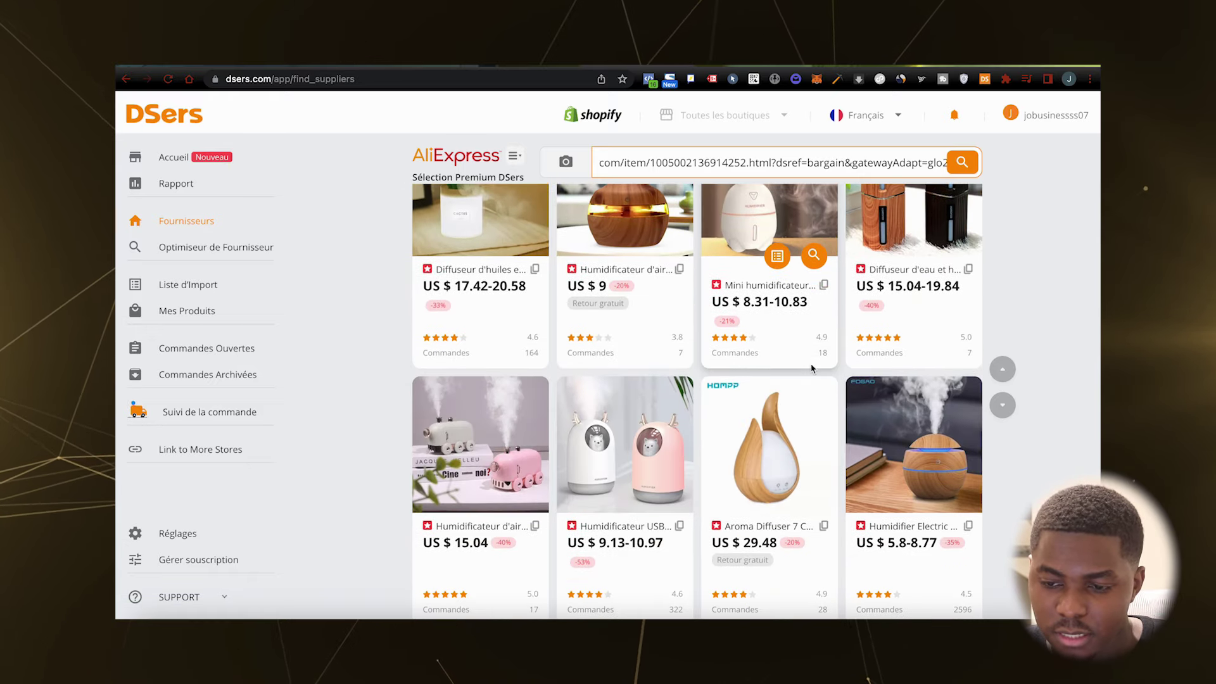
scroll(812, 367, "down", 17)
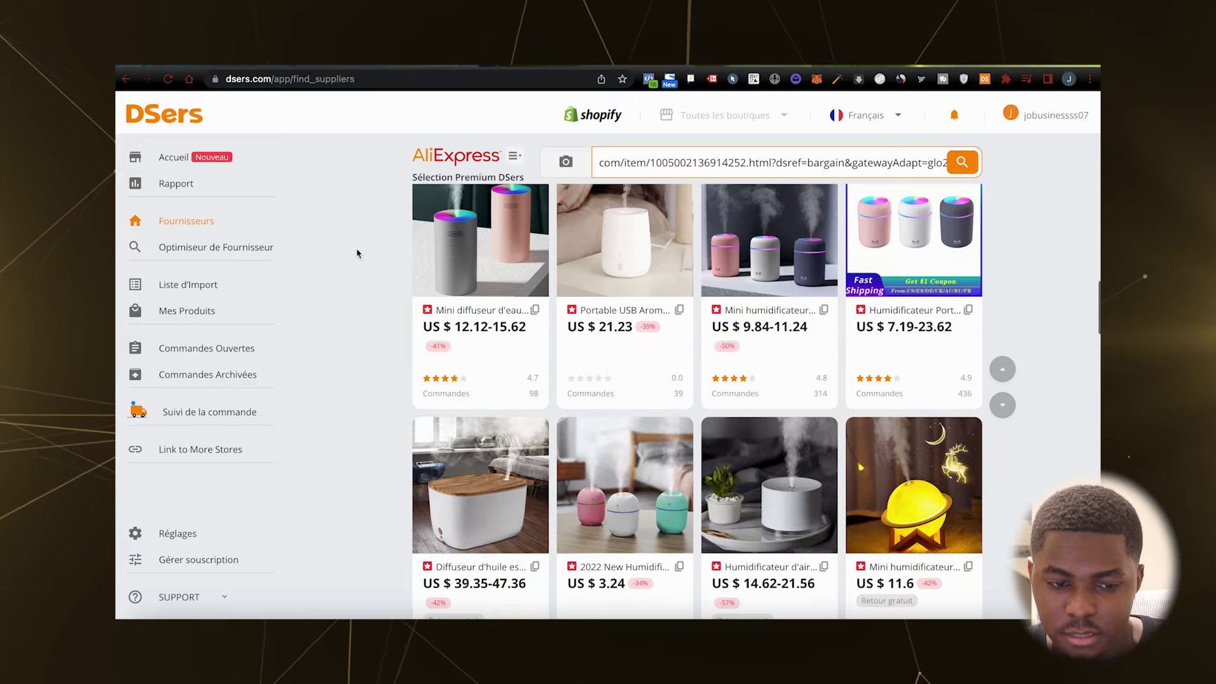
left_click(259, 250)
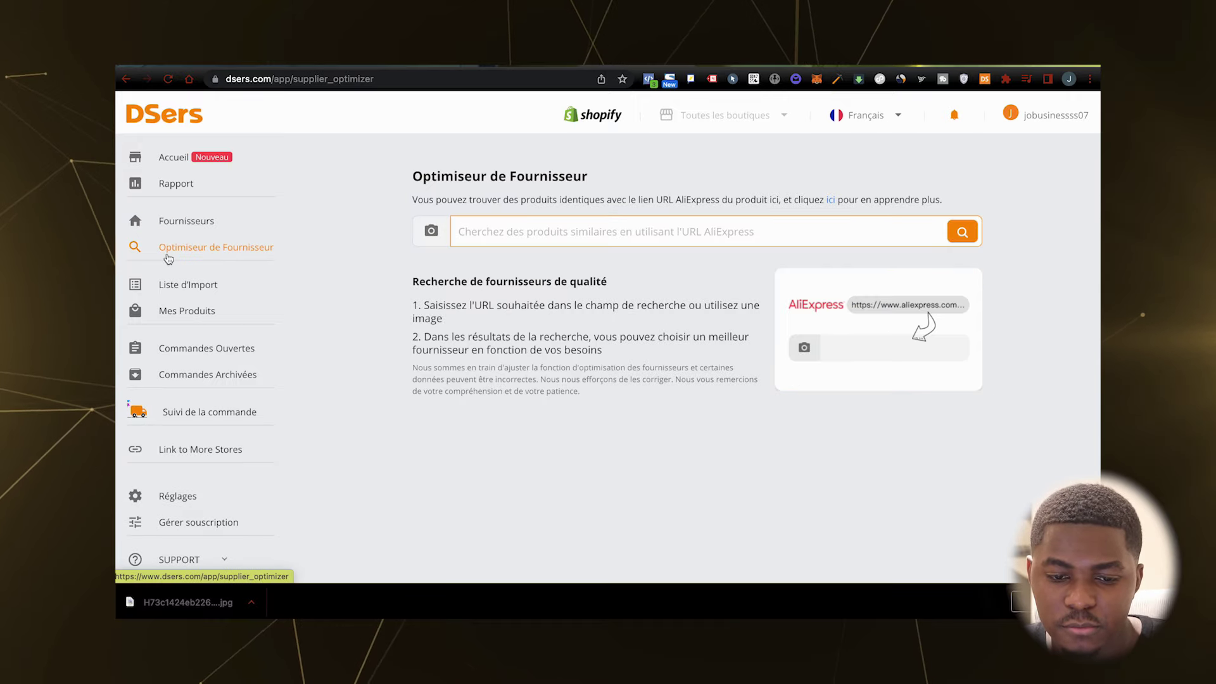
- Paste the humidifier link into the optimizer search, clear it, and switch to image search
left_click(523, 234)
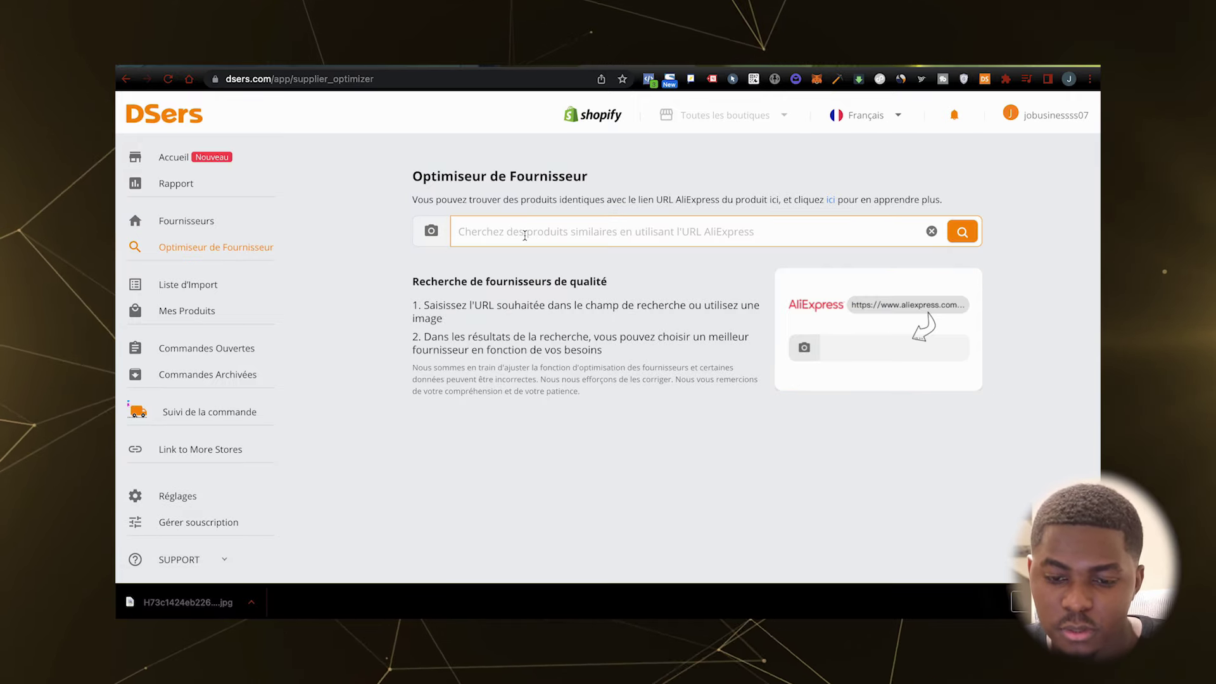
type("https://fr.aliexpress.com/item/1005002136914252.html?dsref=bargain&gatewayAdapt=glo2fra")
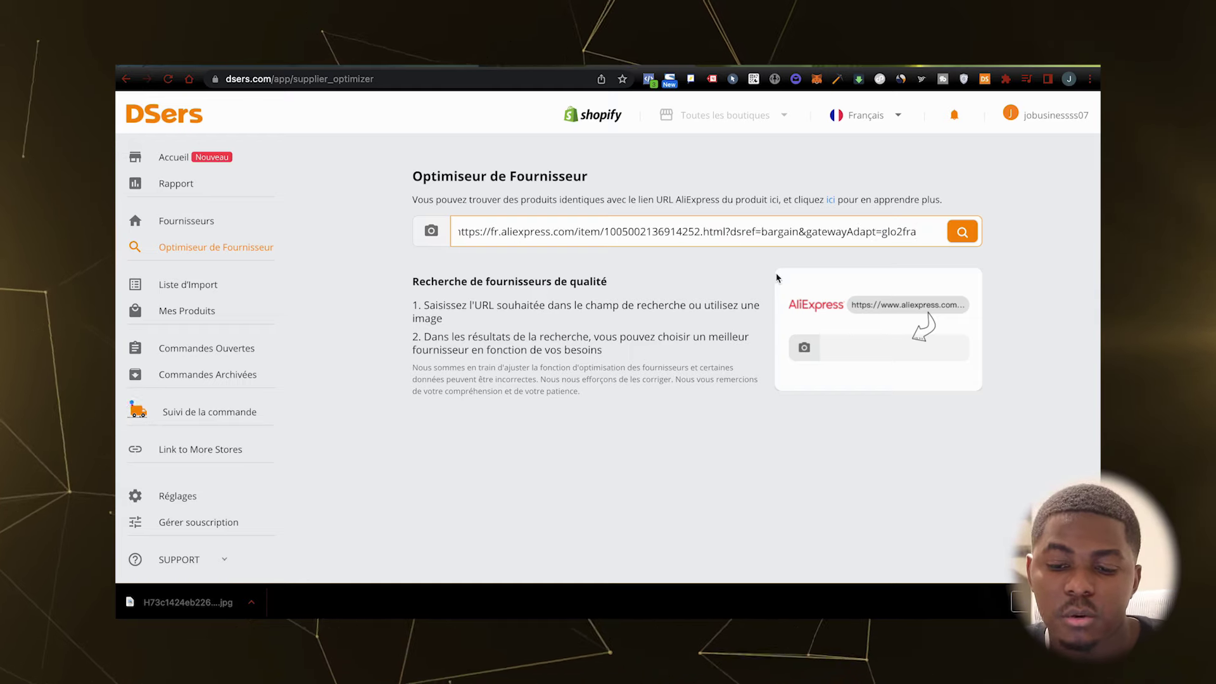
left_click(431, 232)
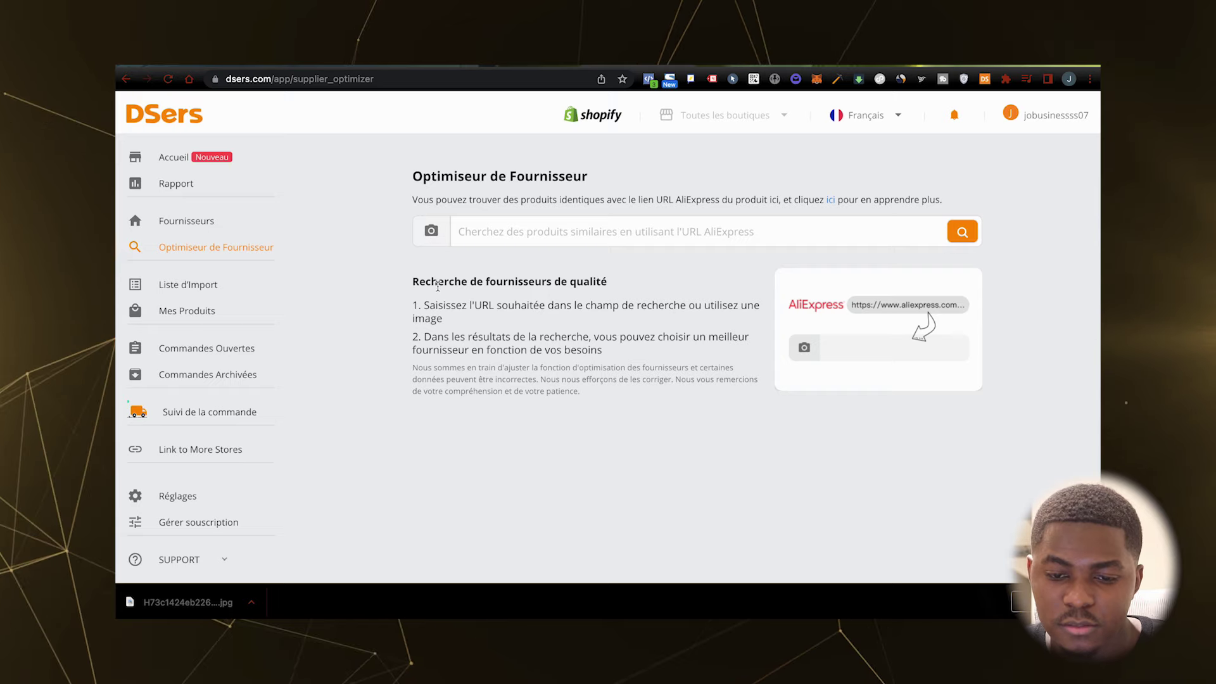
left_click(432, 232)
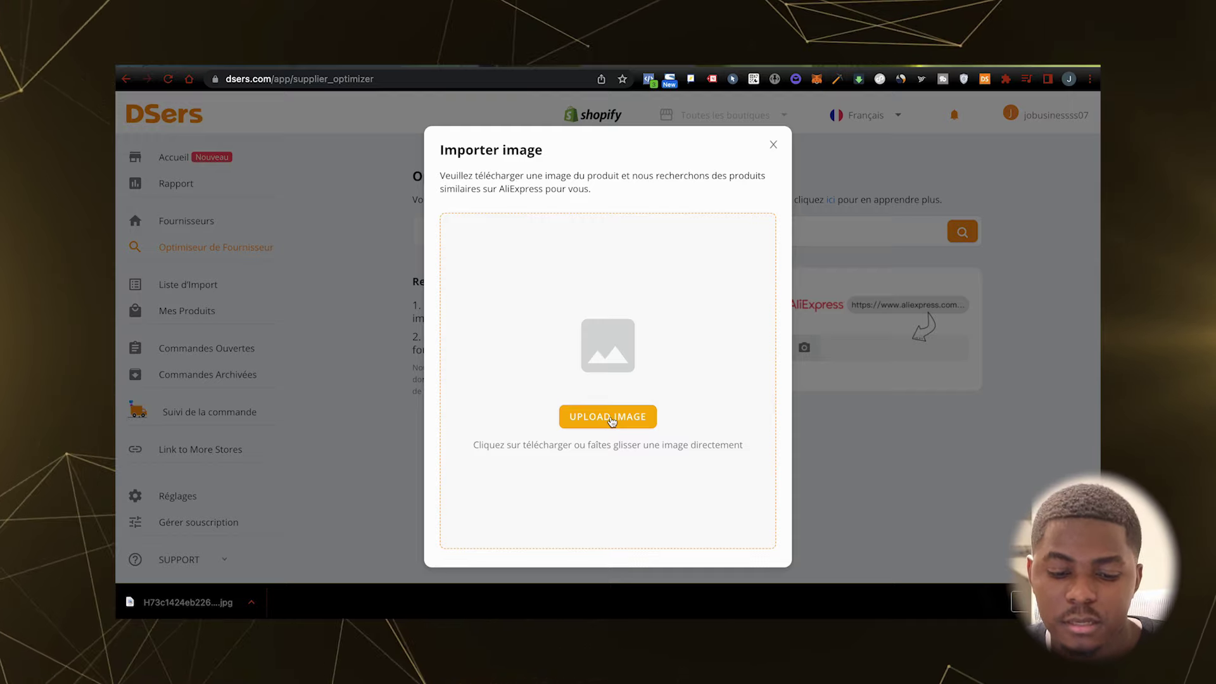
- Upload the humidifier photo and sort matching suppliers by Nombre de Ventes
left_click(610, 418)
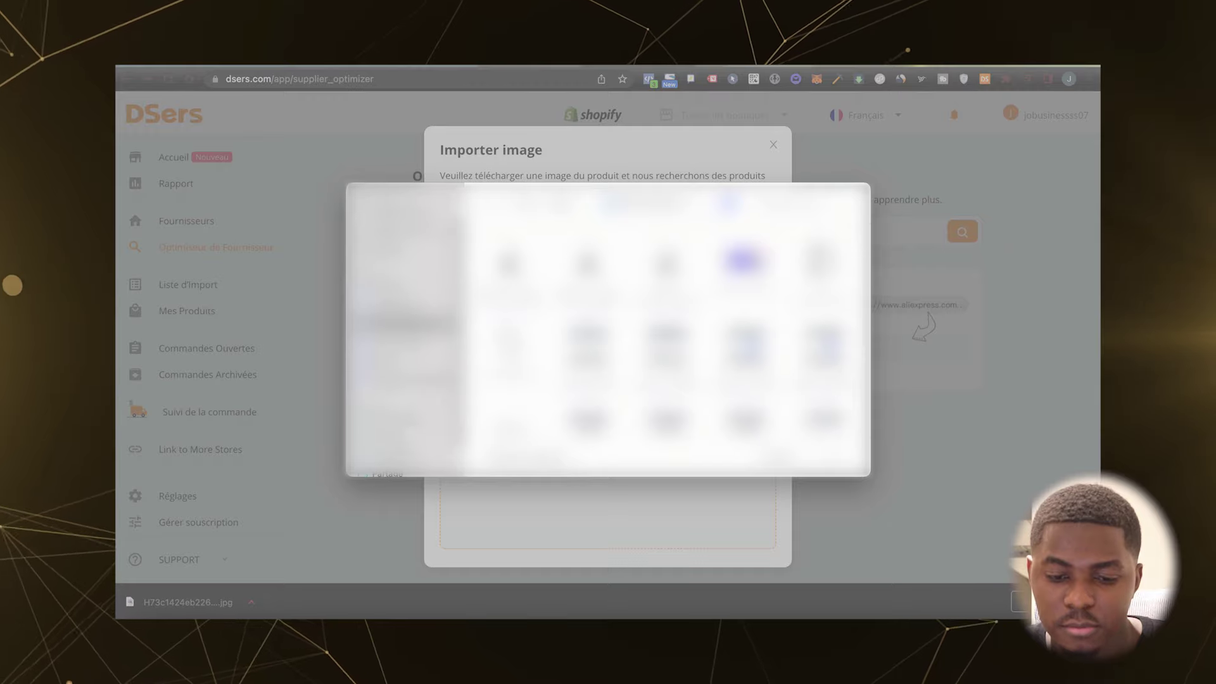
double_click(517, 272)
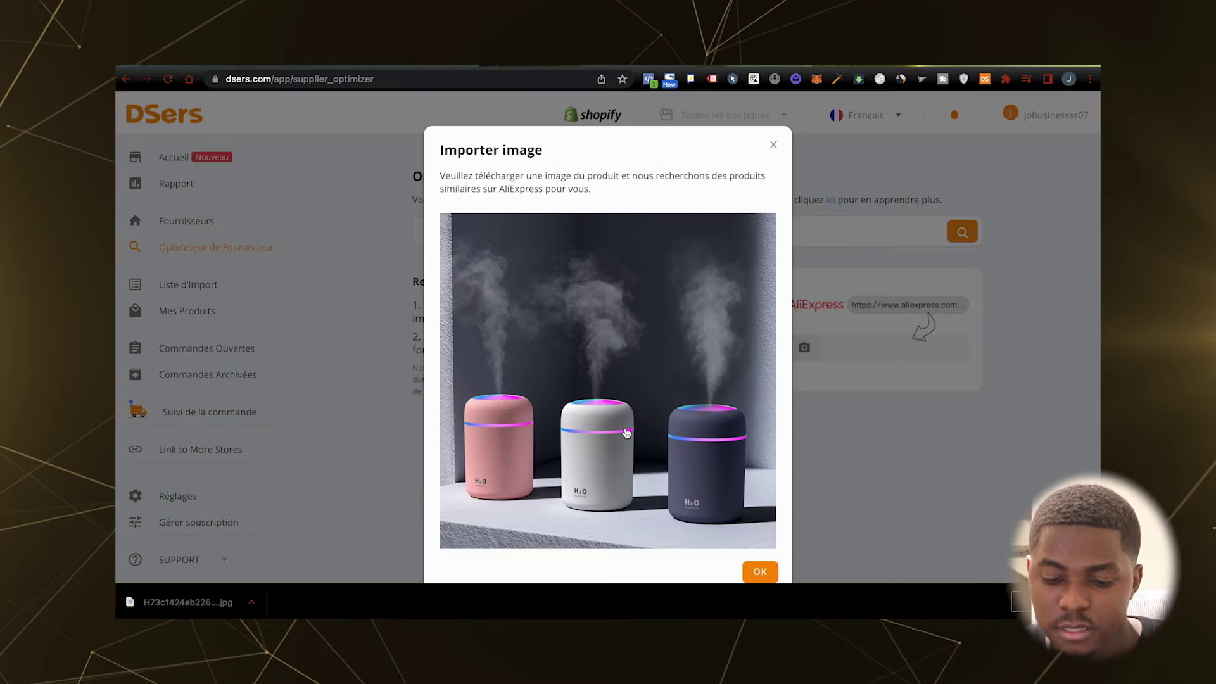
left_click(762, 558)
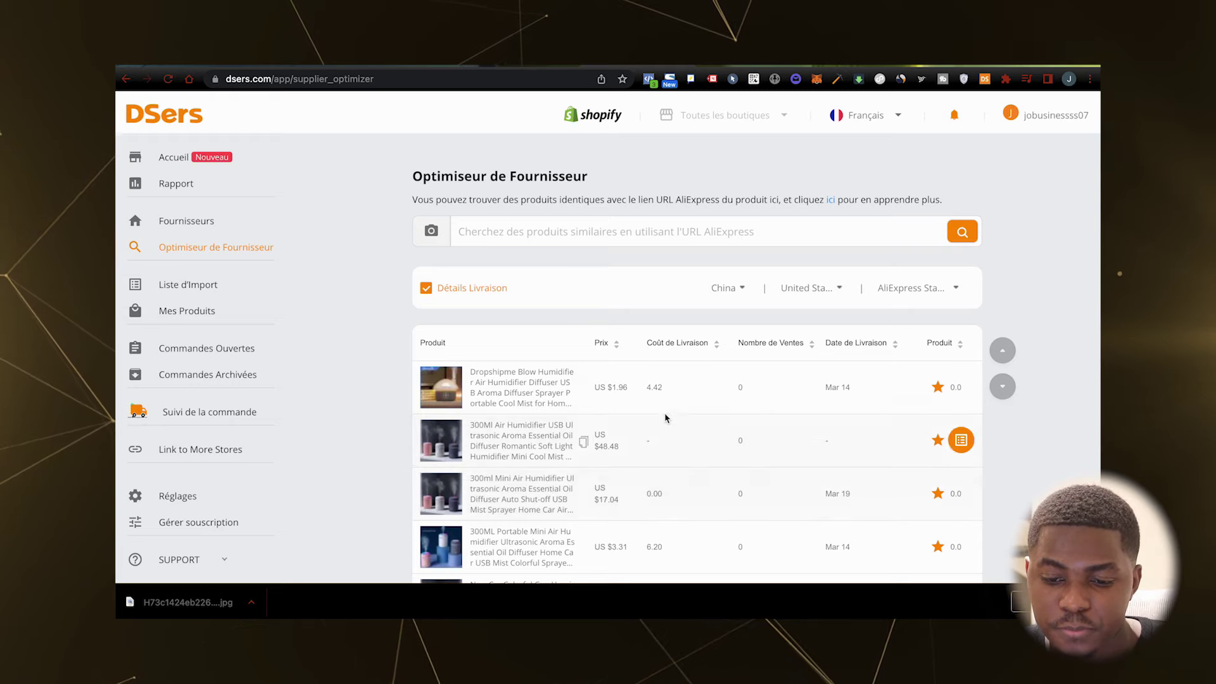
left_click(784, 346)
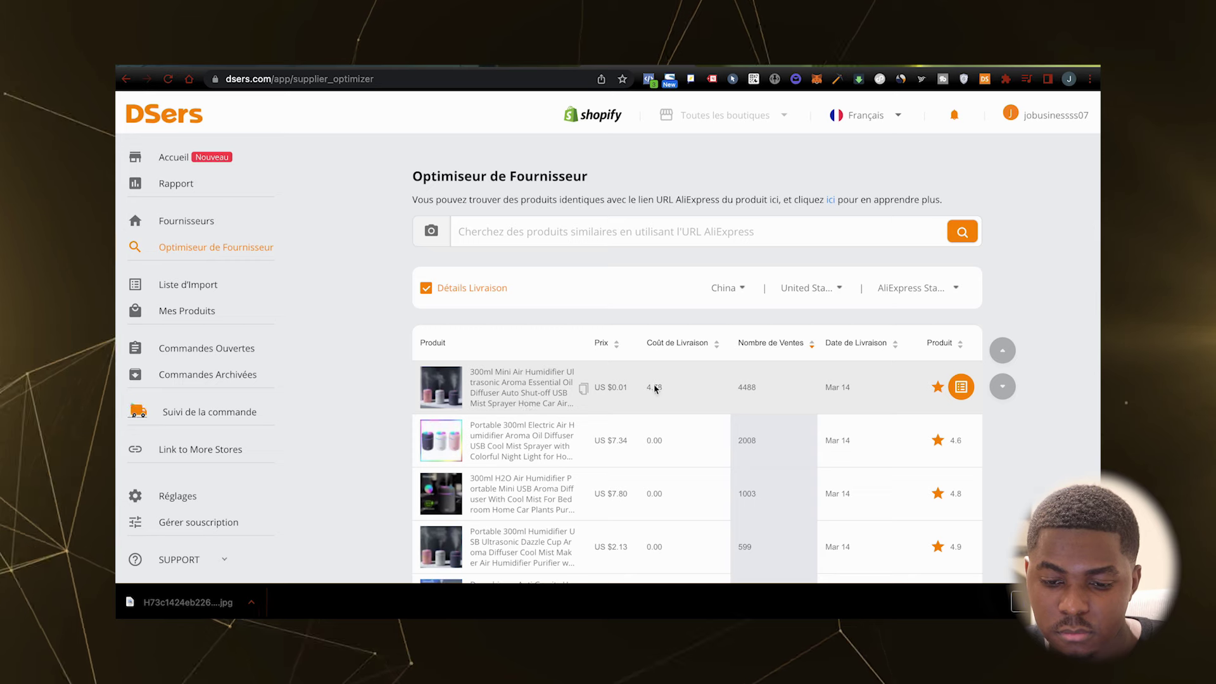
- Scroll through the sales-ranked supplier results and go to the Liste d'Import
scroll(766, 396, "down", 2)
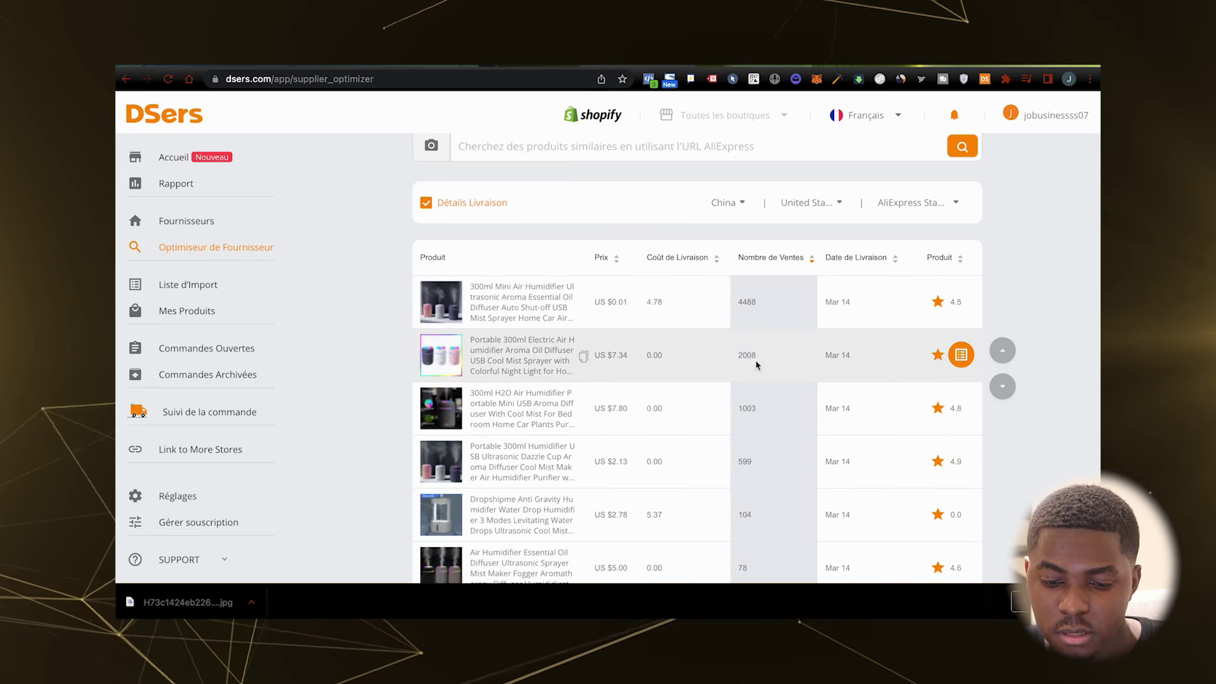
scroll(752, 403, "down", 1)
scroll(752, 406, "down", 4)
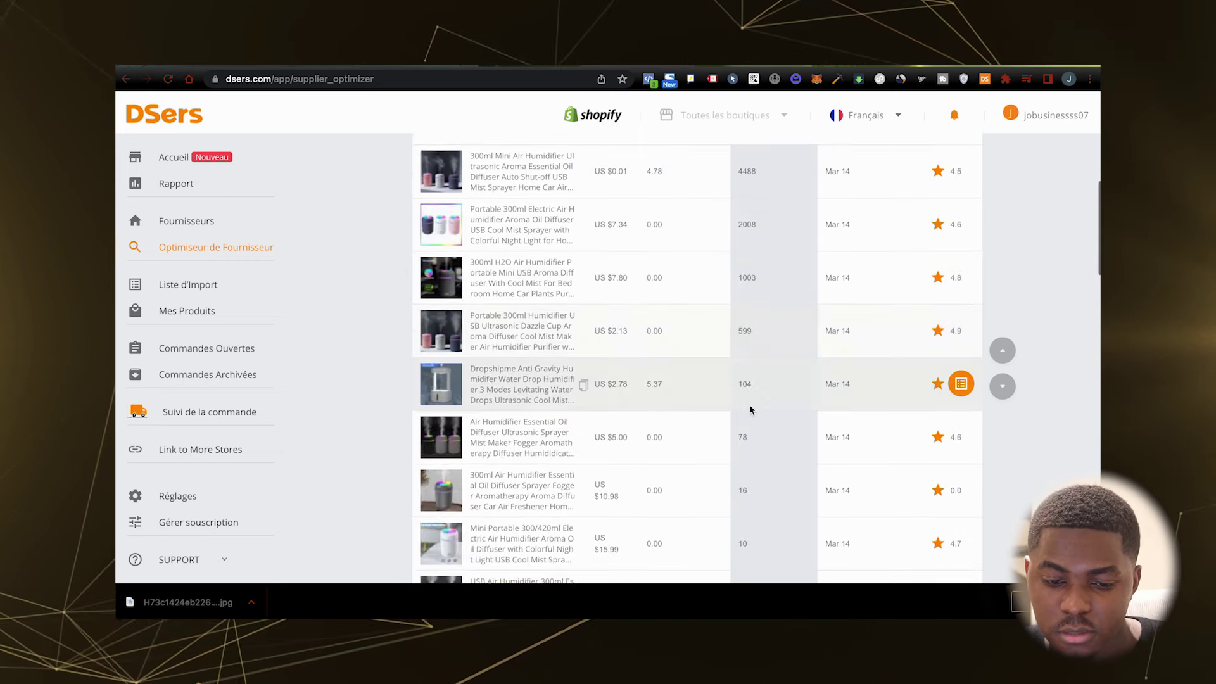
scroll(454, 423, "down", 3)
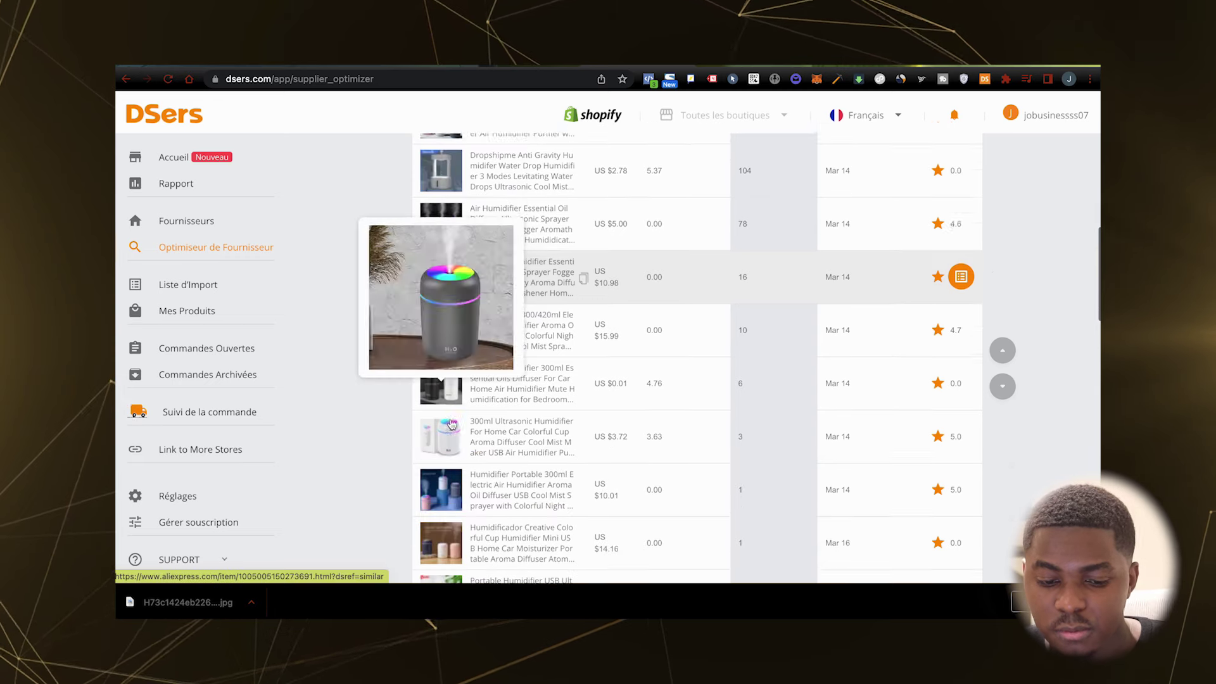
left_click(189, 283)
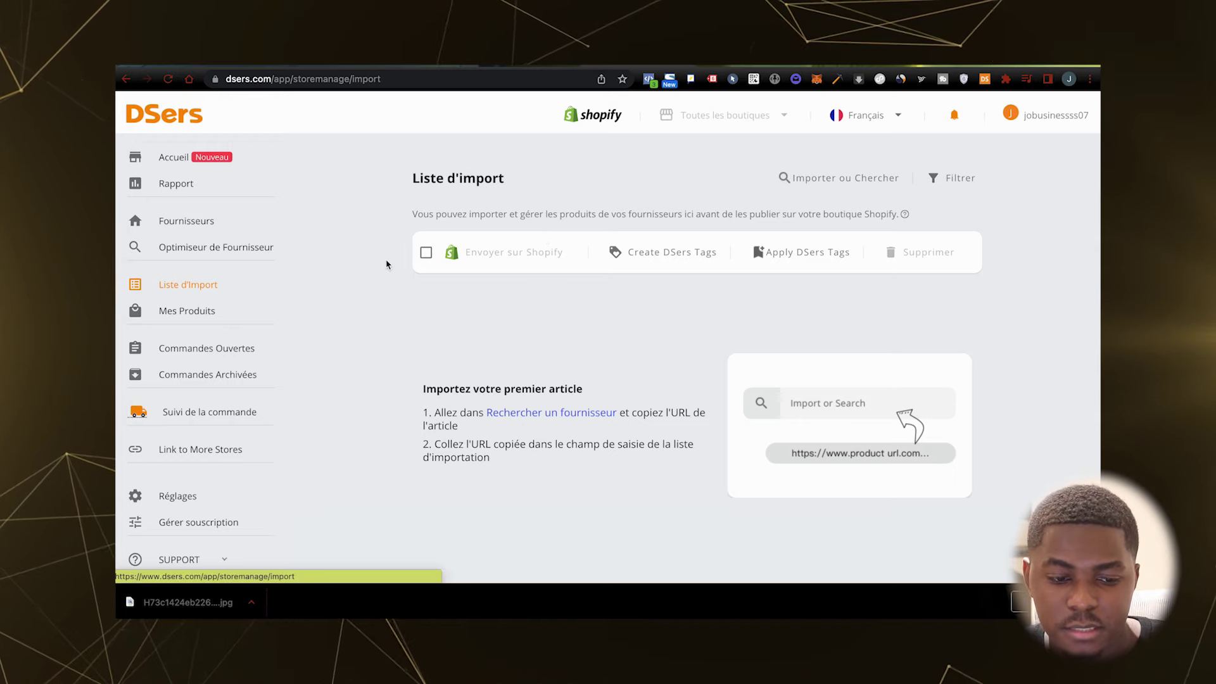
- Look through Mes Produits, archived orders and Suivi tracking, then view the upgrade offer
left_click(194, 311)
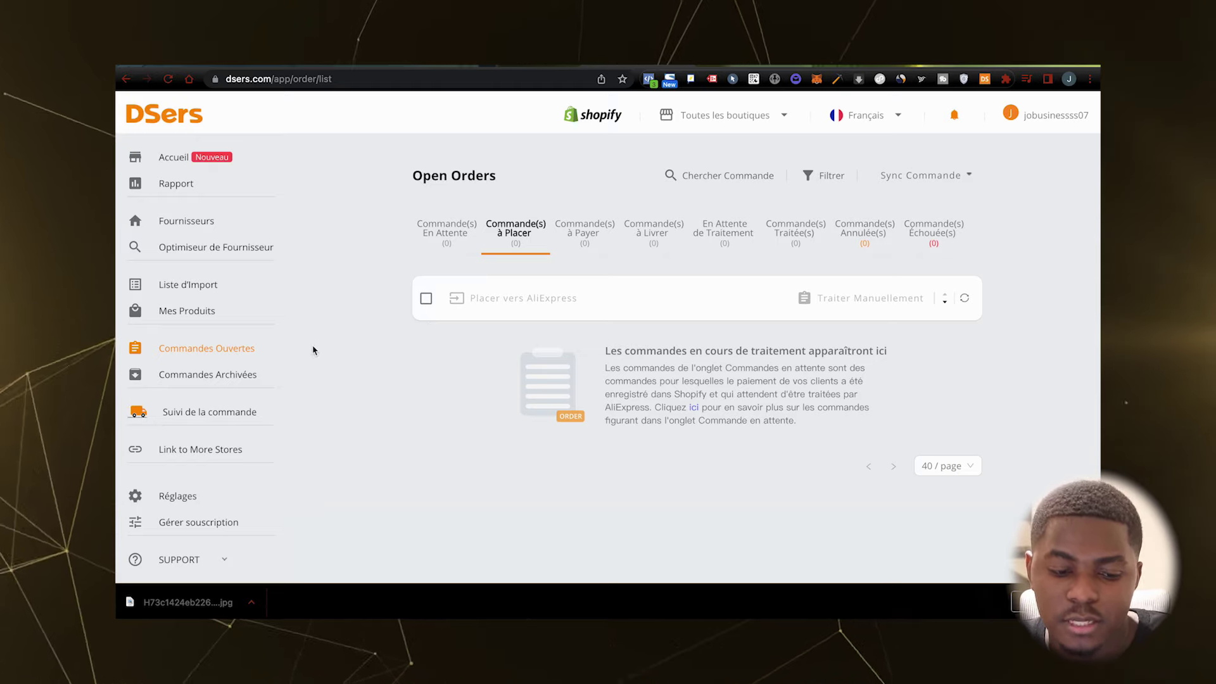
left_click(236, 379)
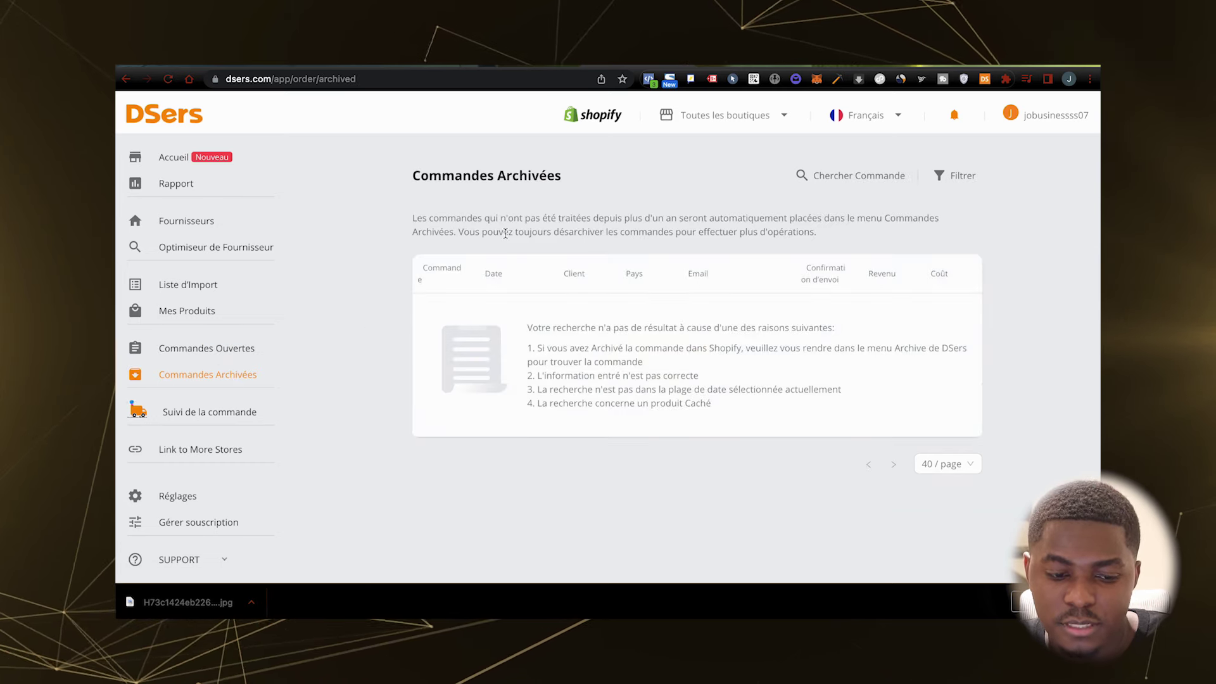
left_click(223, 418)
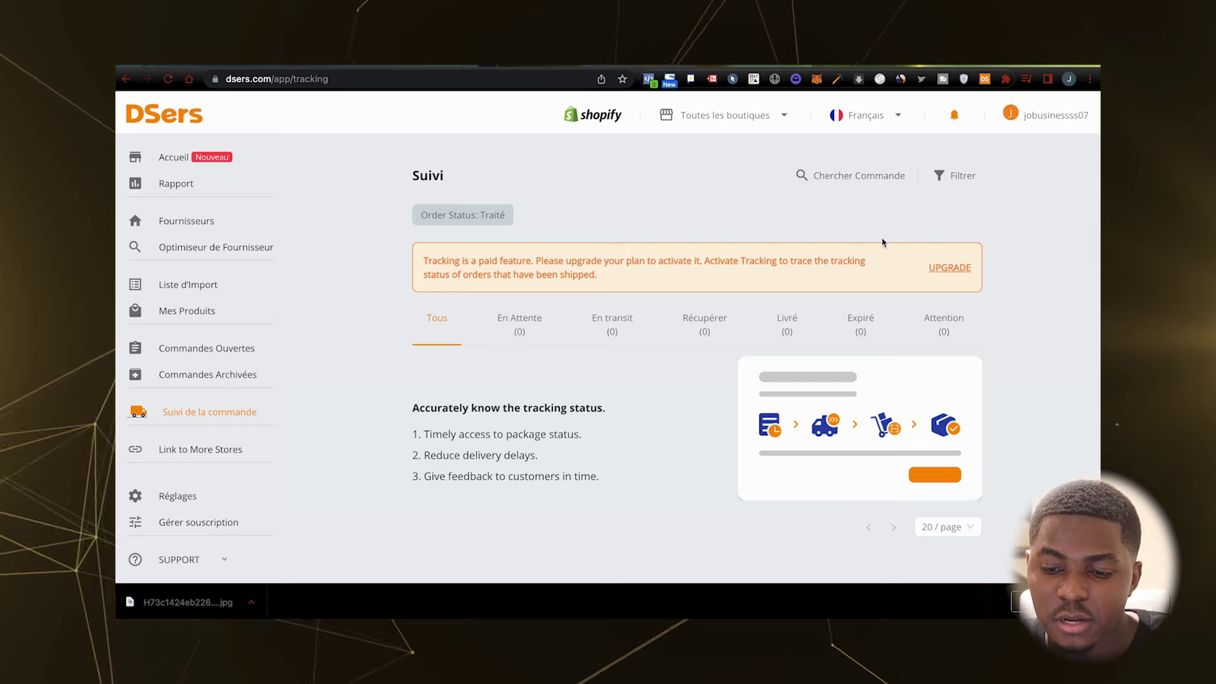
left_click(943, 268)
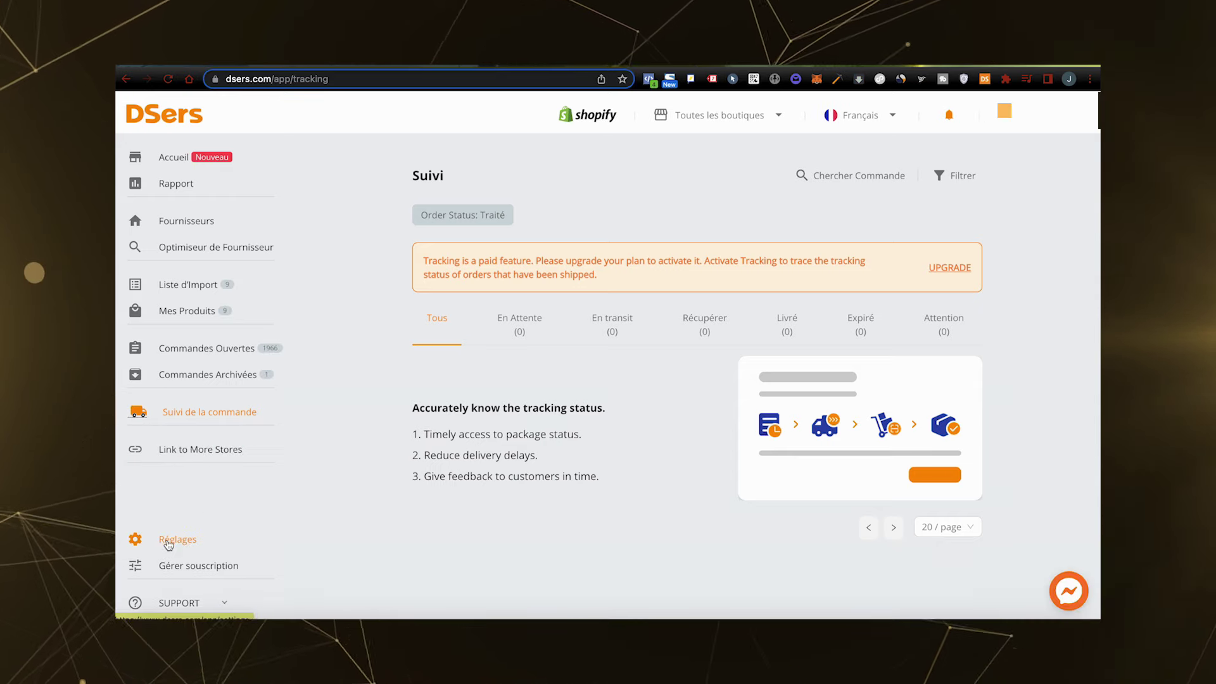
- Review the Compte, Compte Employé and Fournisseur settings, highlighting the linked AliExpress account
left_click(168, 543)
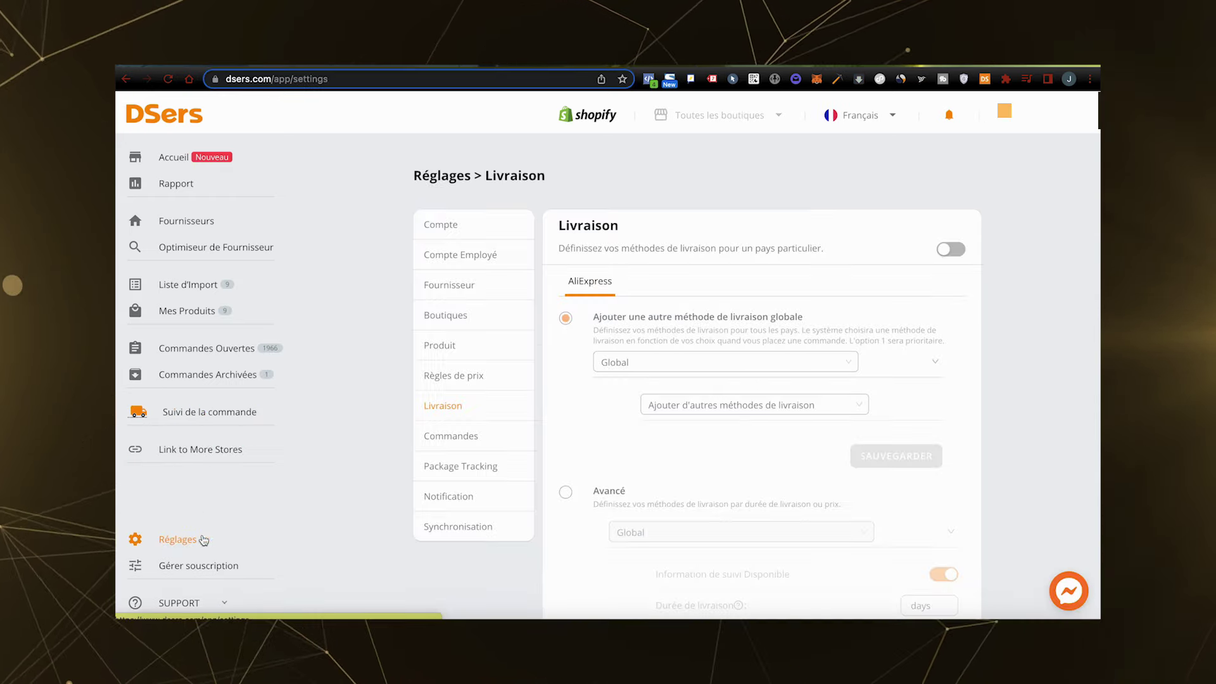
left_click(483, 234)
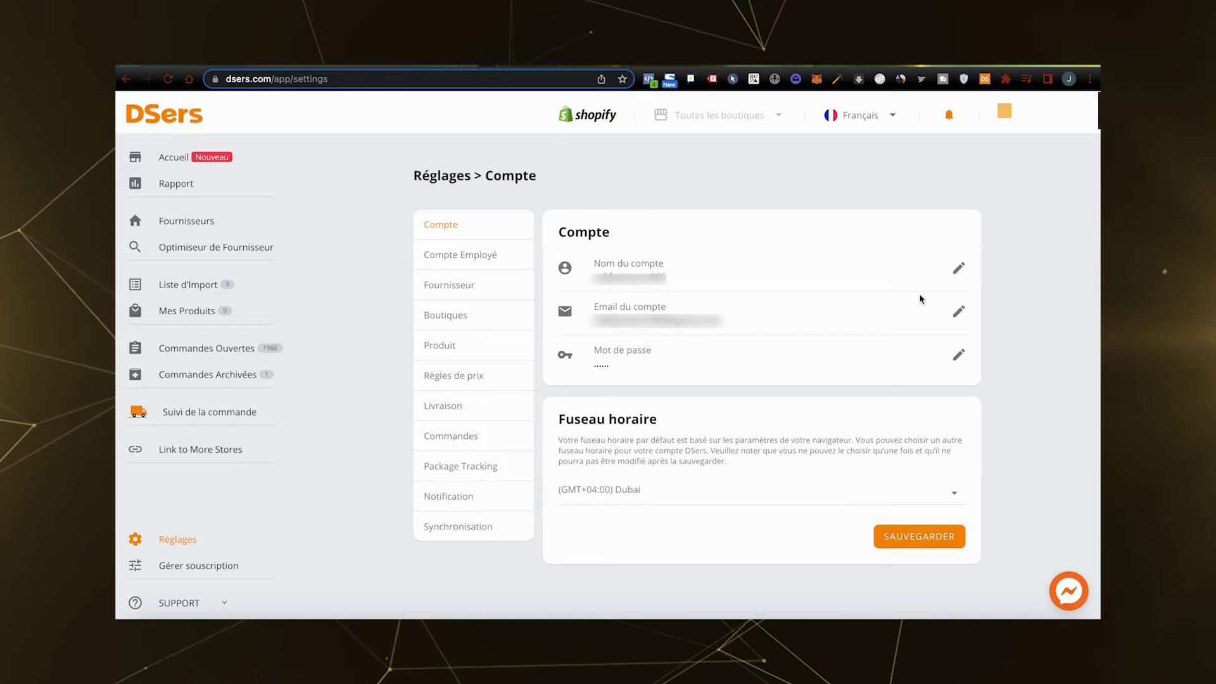
left_click(443, 257)
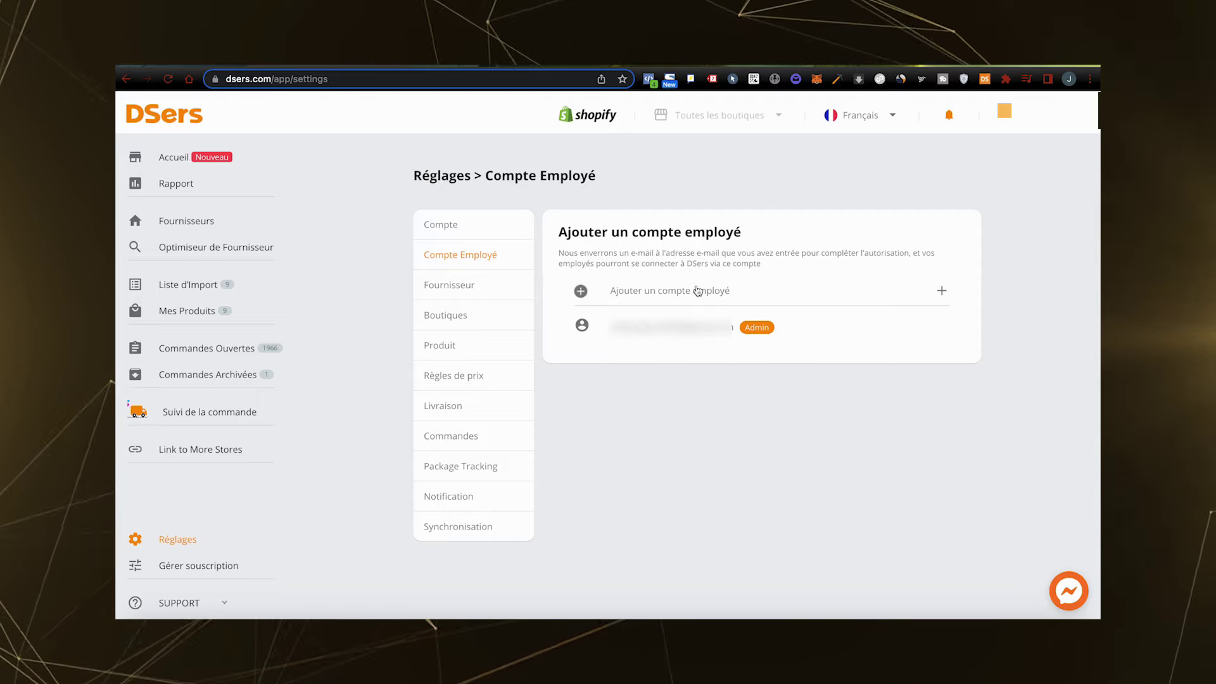
left_click(474, 283)
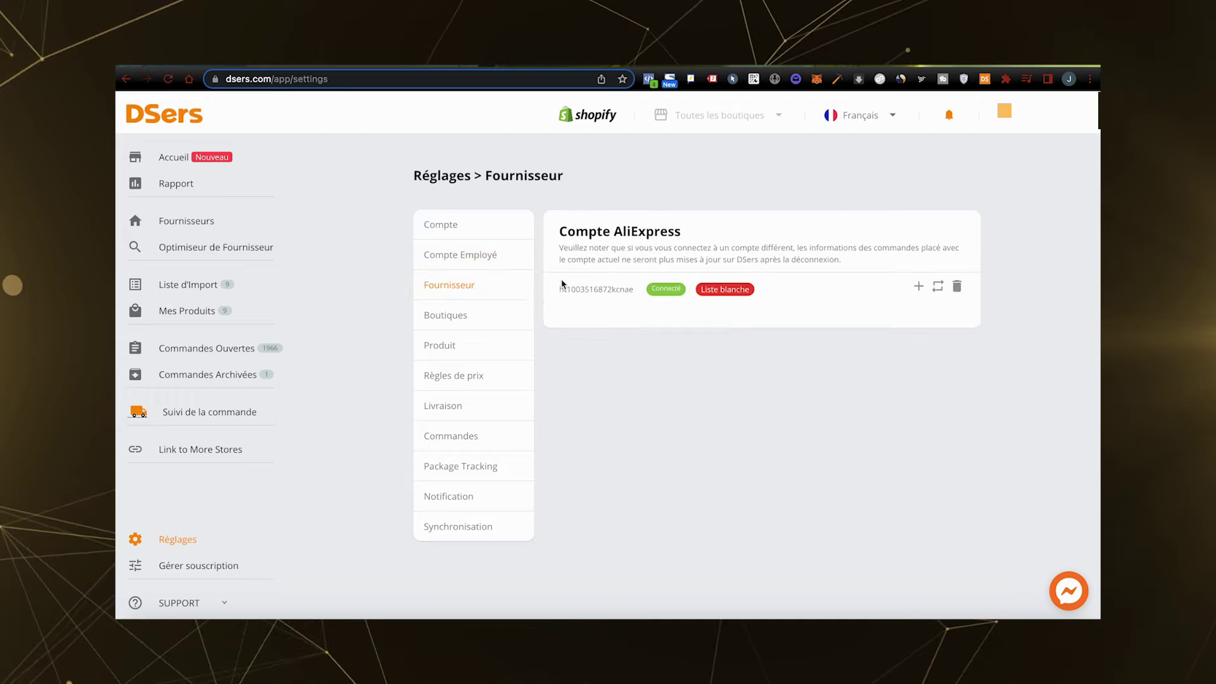
left_click_drag(557, 290, 634, 289)
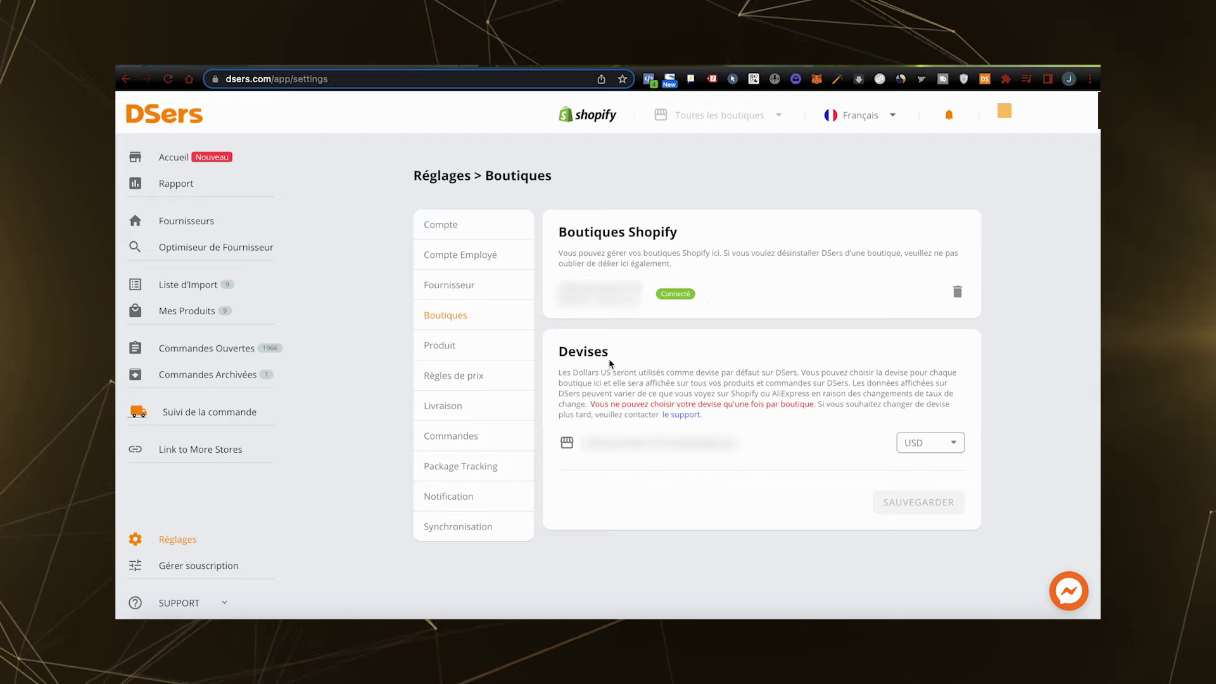
- Keep USD selected as the store's Devises currency
double_click(596, 351)
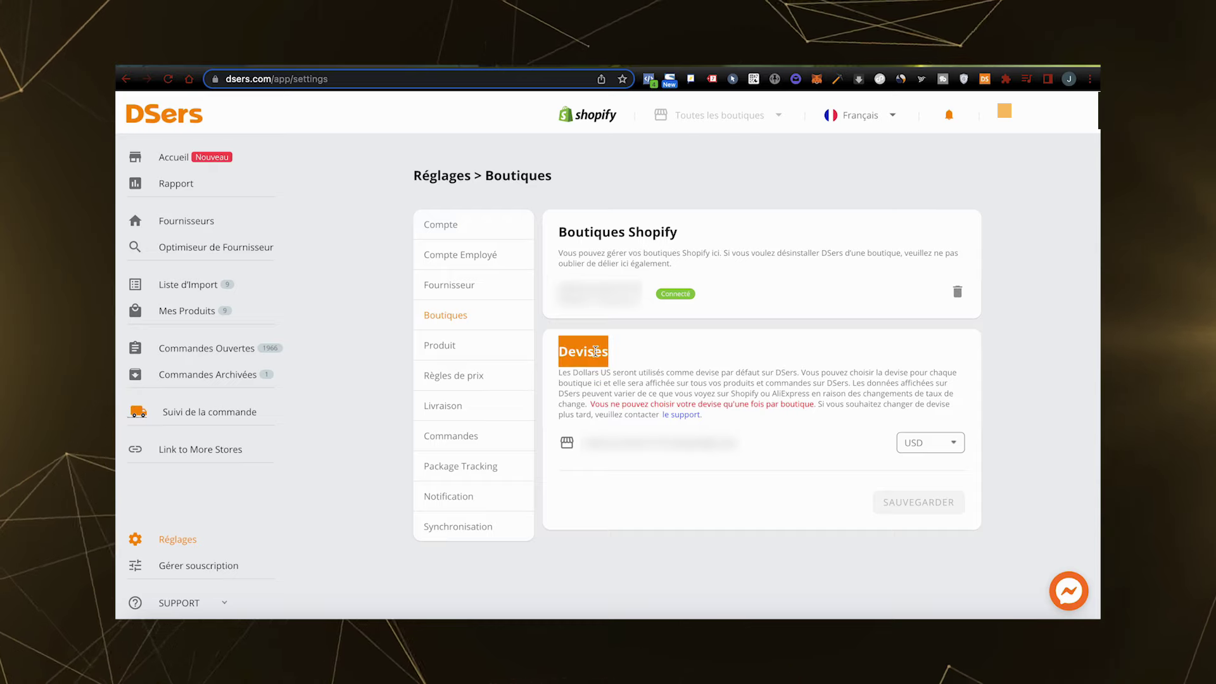
left_click(596, 351)
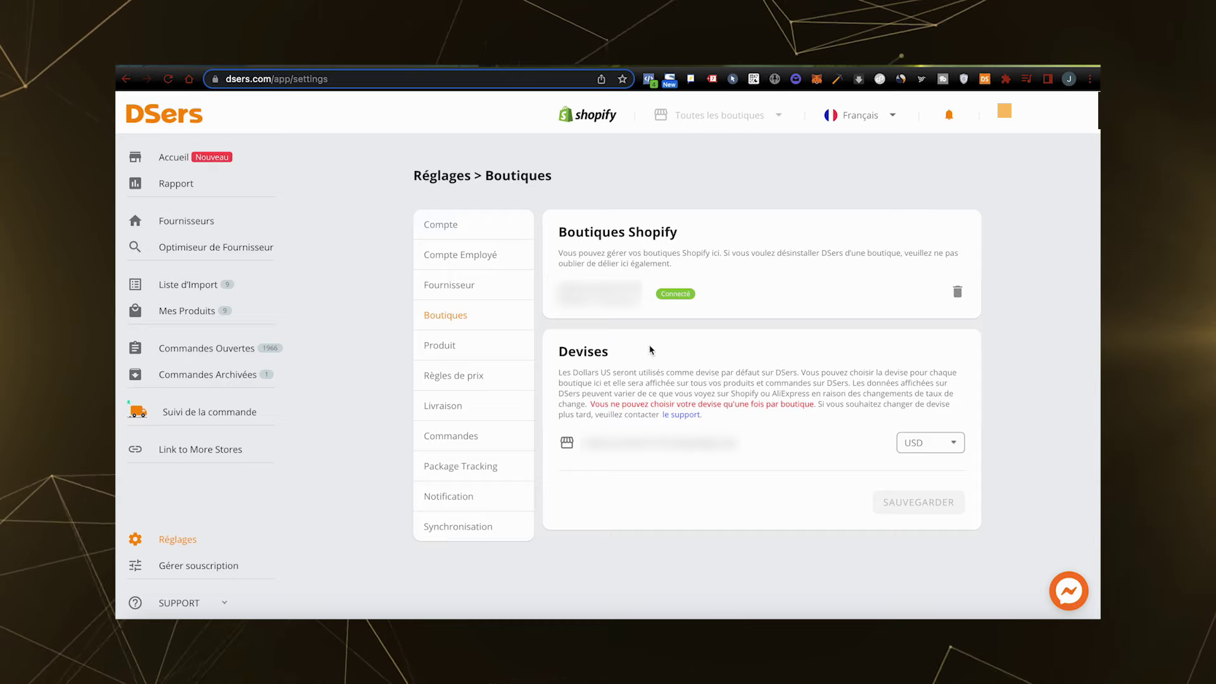
left_click(948, 446)
left_click(932, 443)
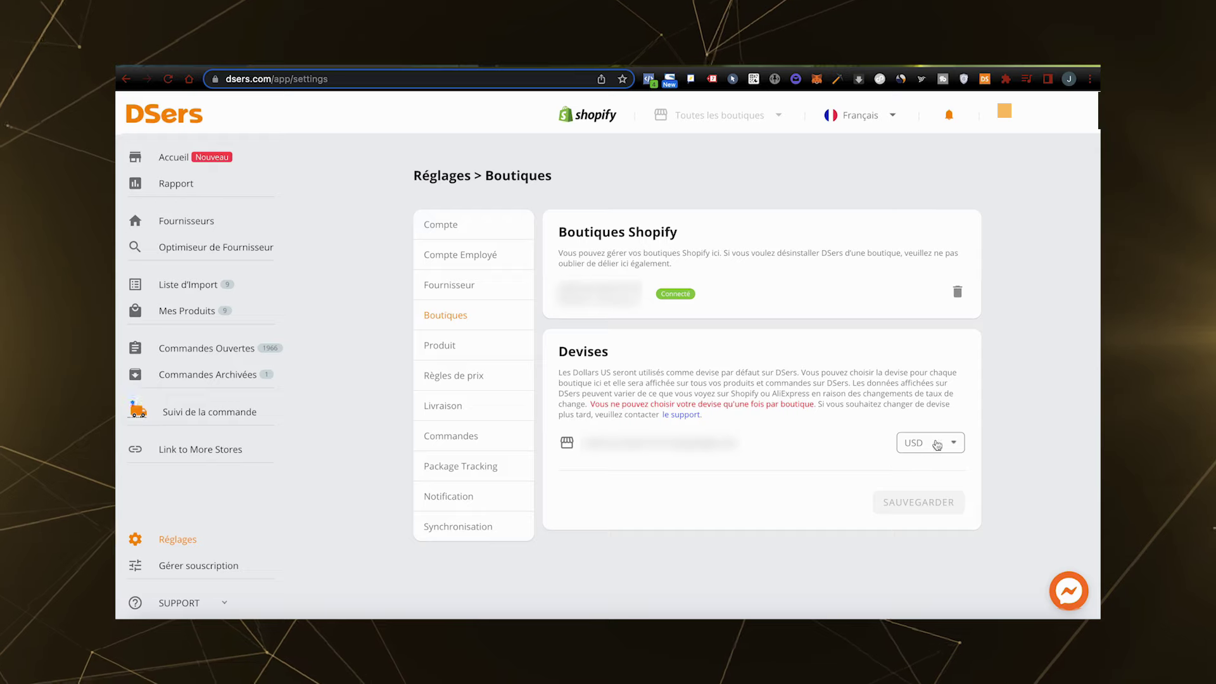
left_click_drag(622, 385, 763, 381)
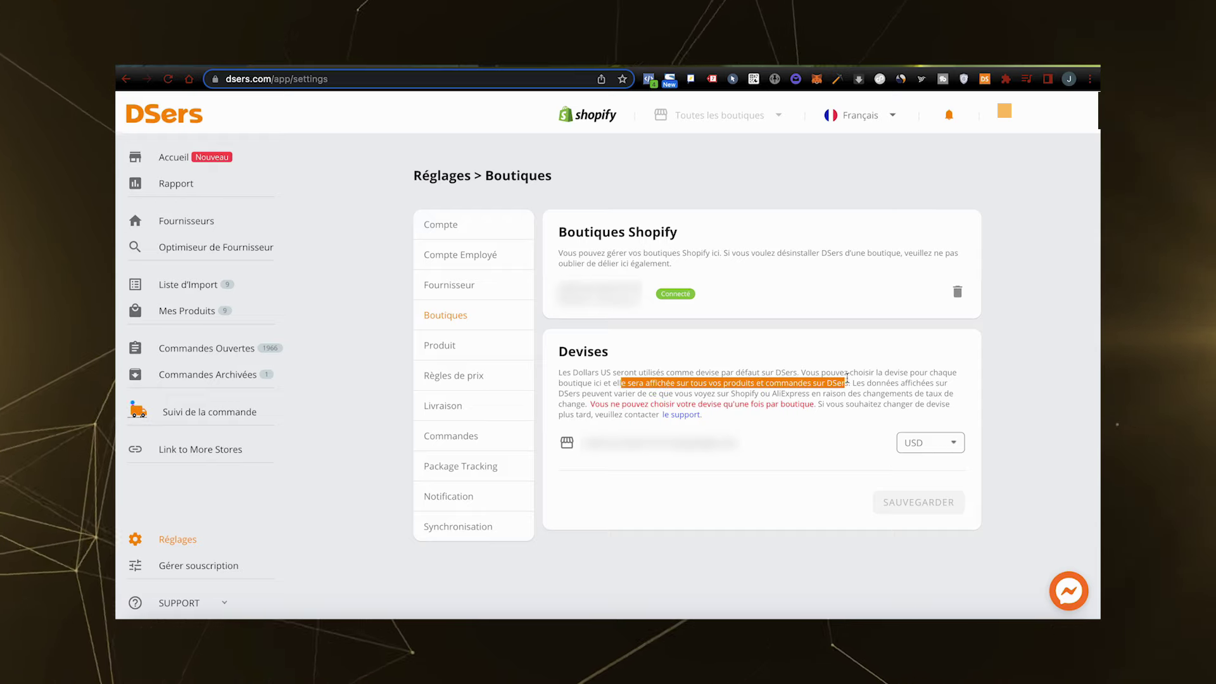
left_click(666, 385)
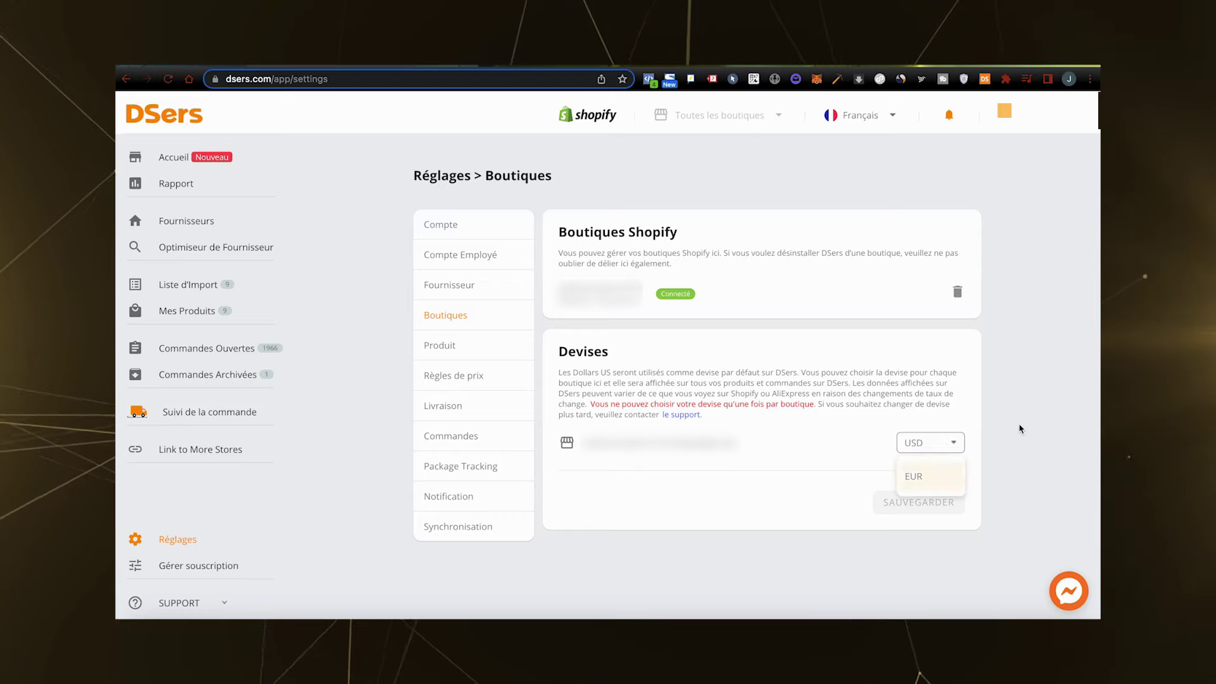
- Switch to the Produit settings and scroll through them
left_click(480, 345)
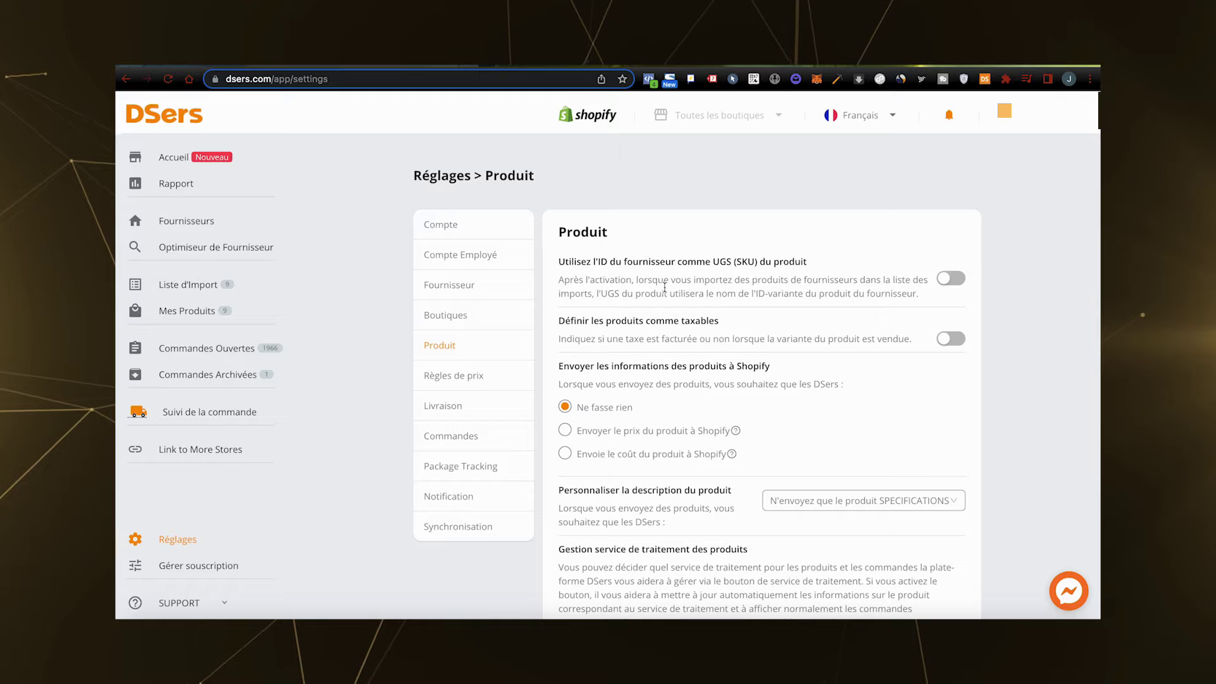
scroll(665, 287, "down", 6)
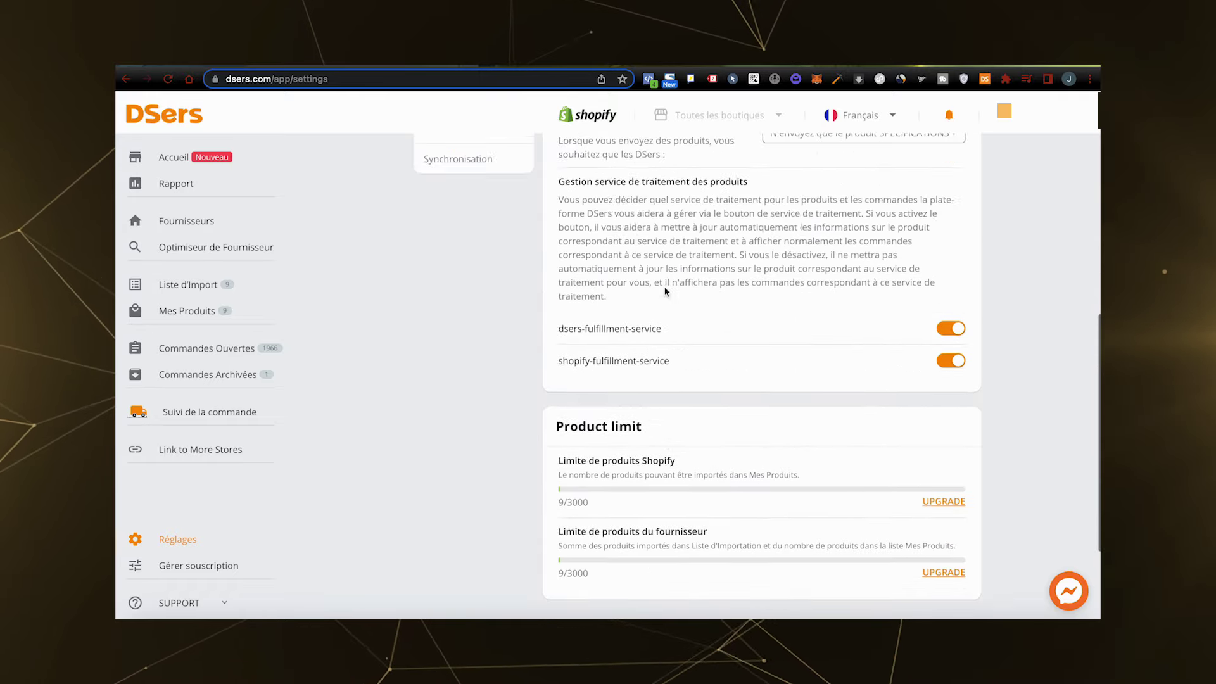
scroll(666, 291, "up", 6)
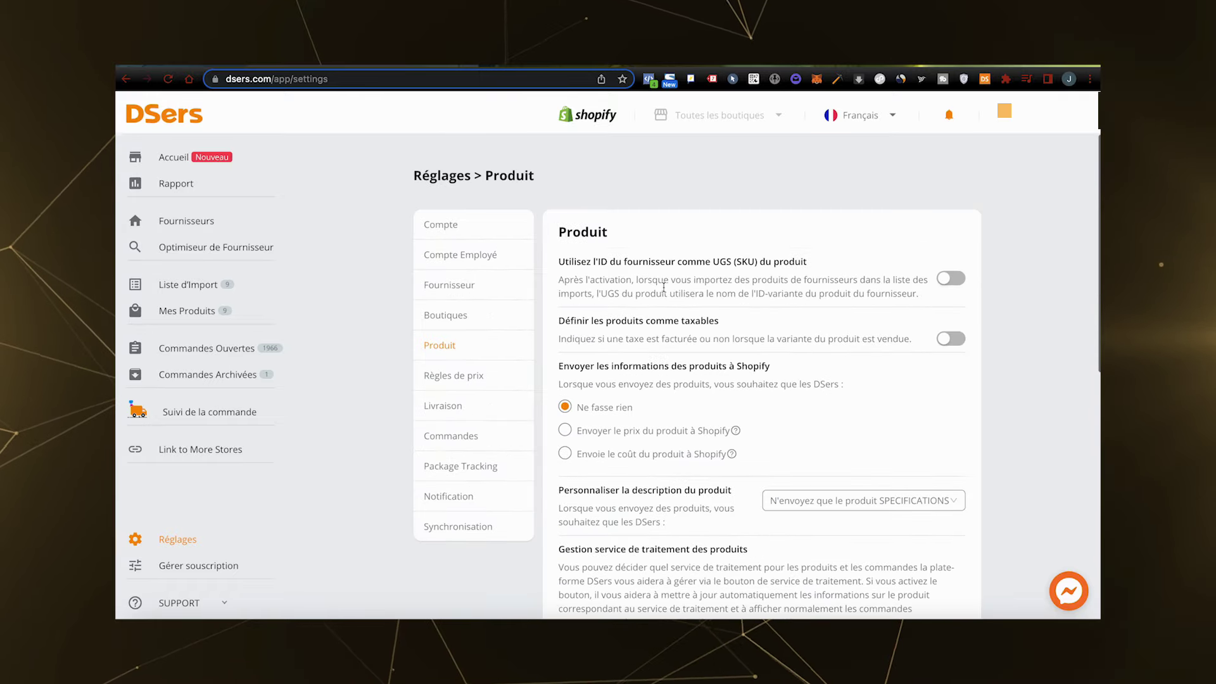
- Look over the Règles de prix pricing settings
left_click(502, 379)
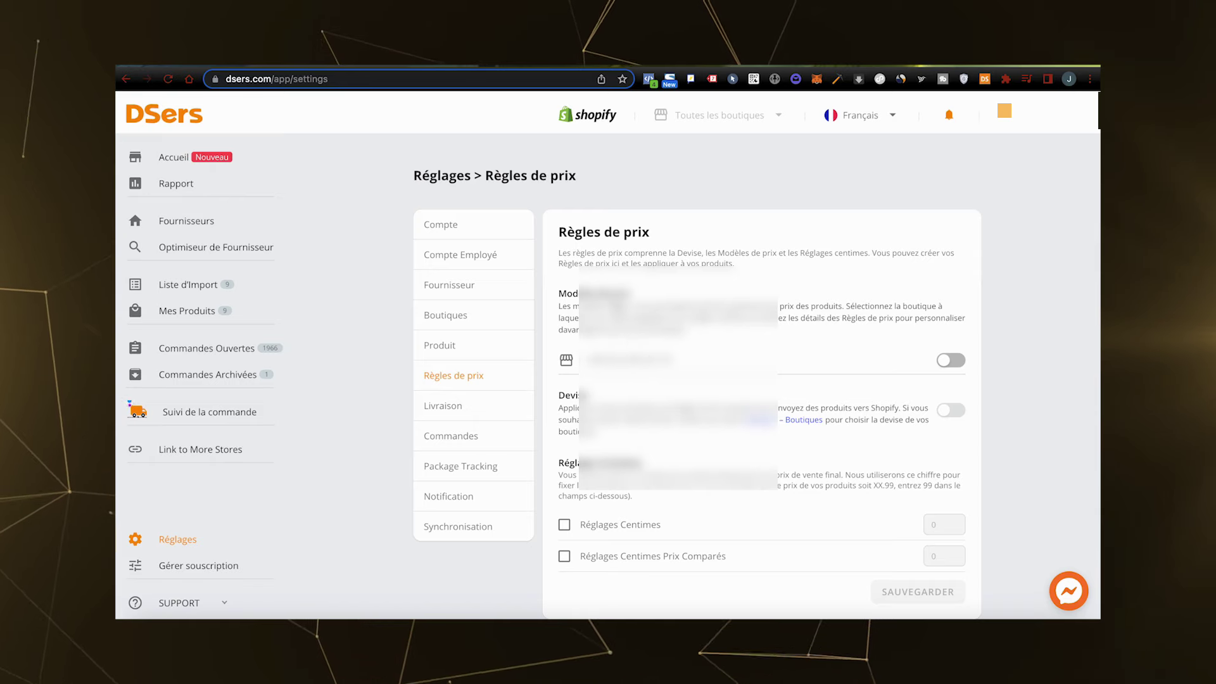
scroll(517, 387, "down", 1)
scroll(517, 387, "up", 1)
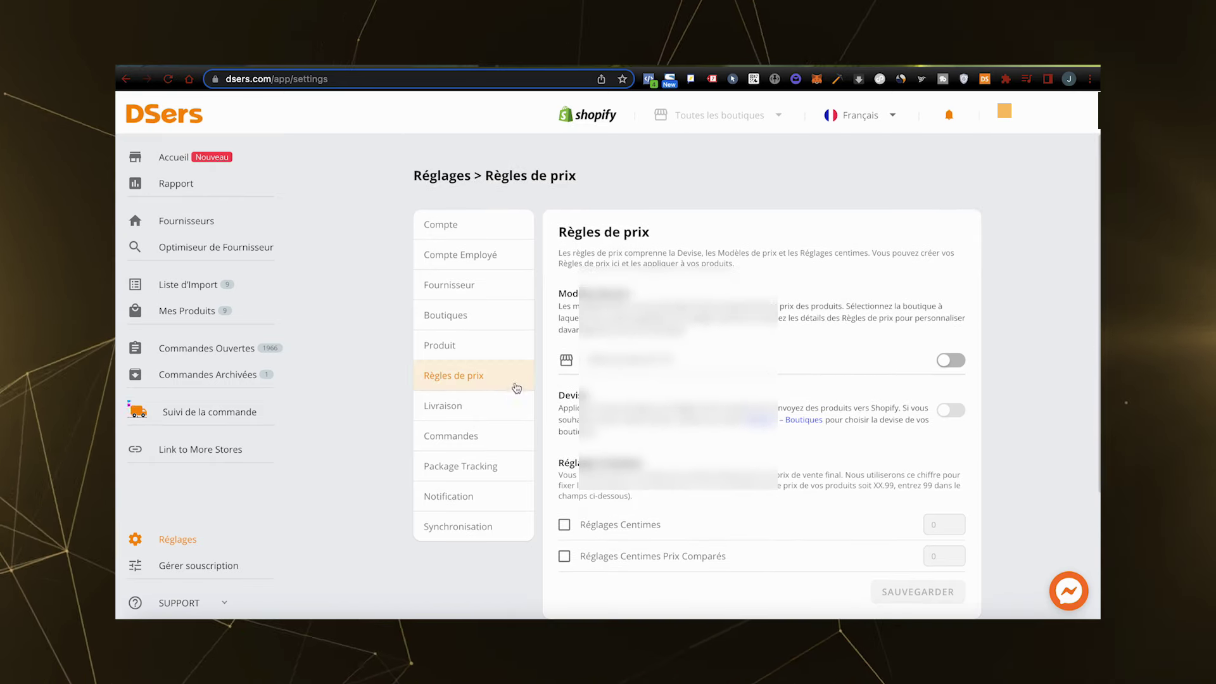
- Go to Livraison settings and bring up the Choisir un pays country list
left_click(488, 413)
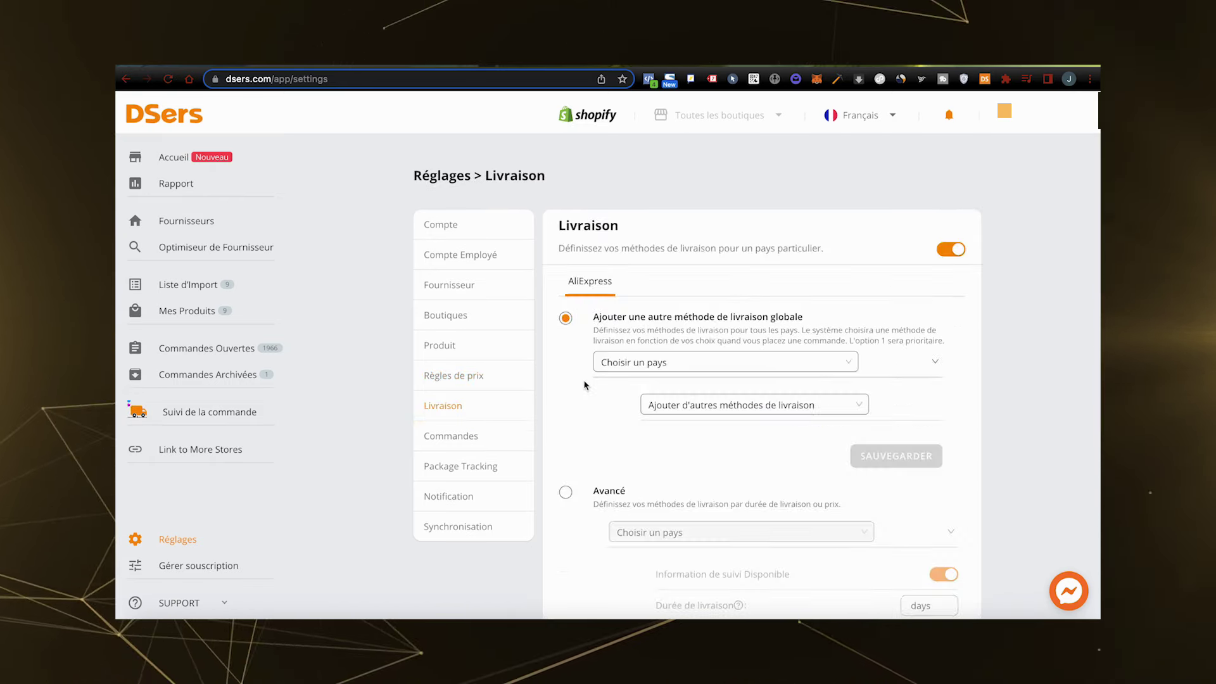
scroll(650, 412, "down", 4)
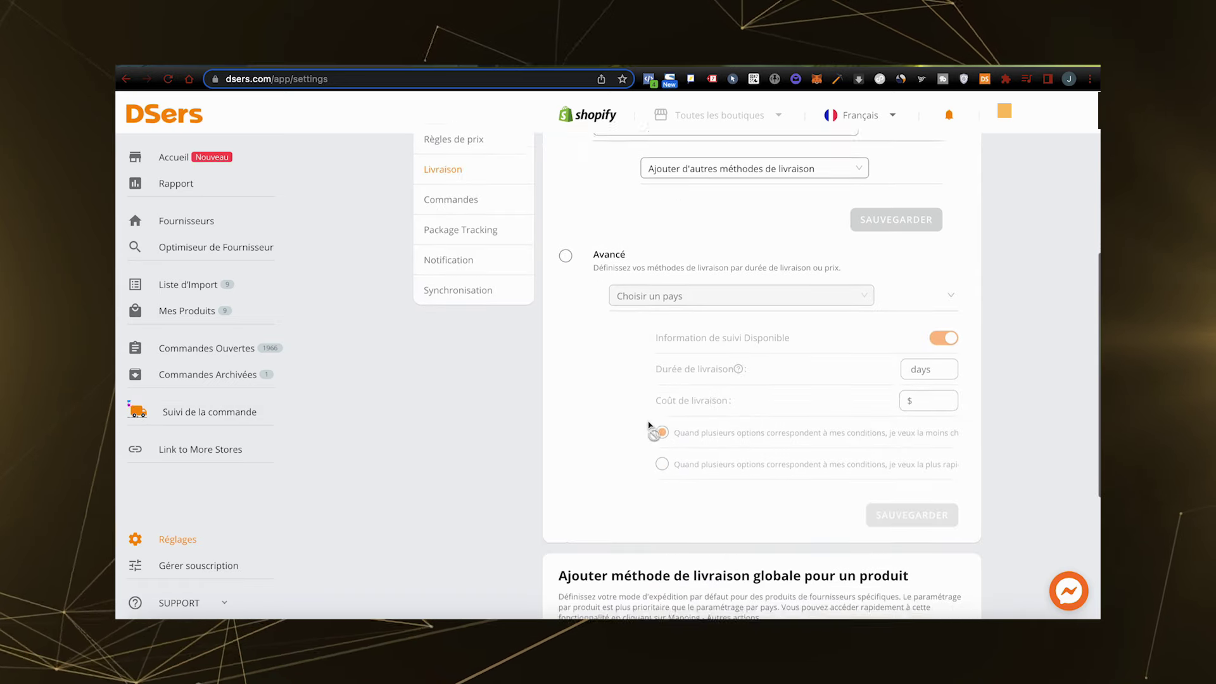
scroll(649, 428, "down", 4)
scroll(650, 428, "up", 8)
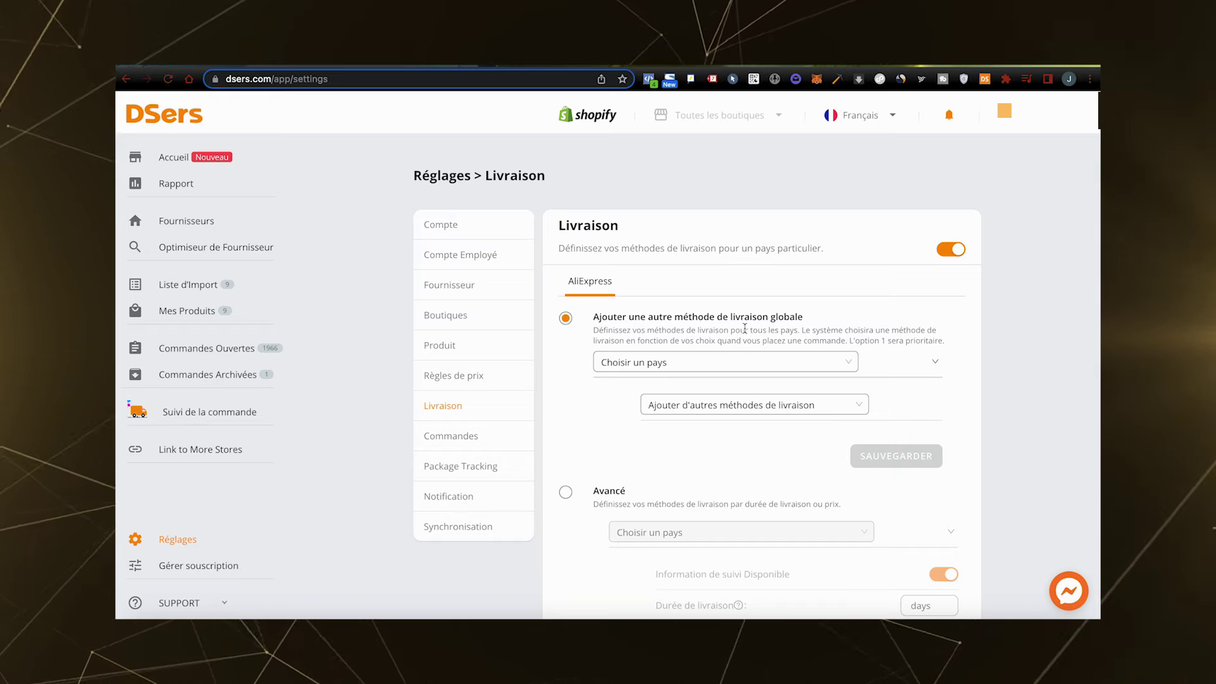
left_click(823, 362)
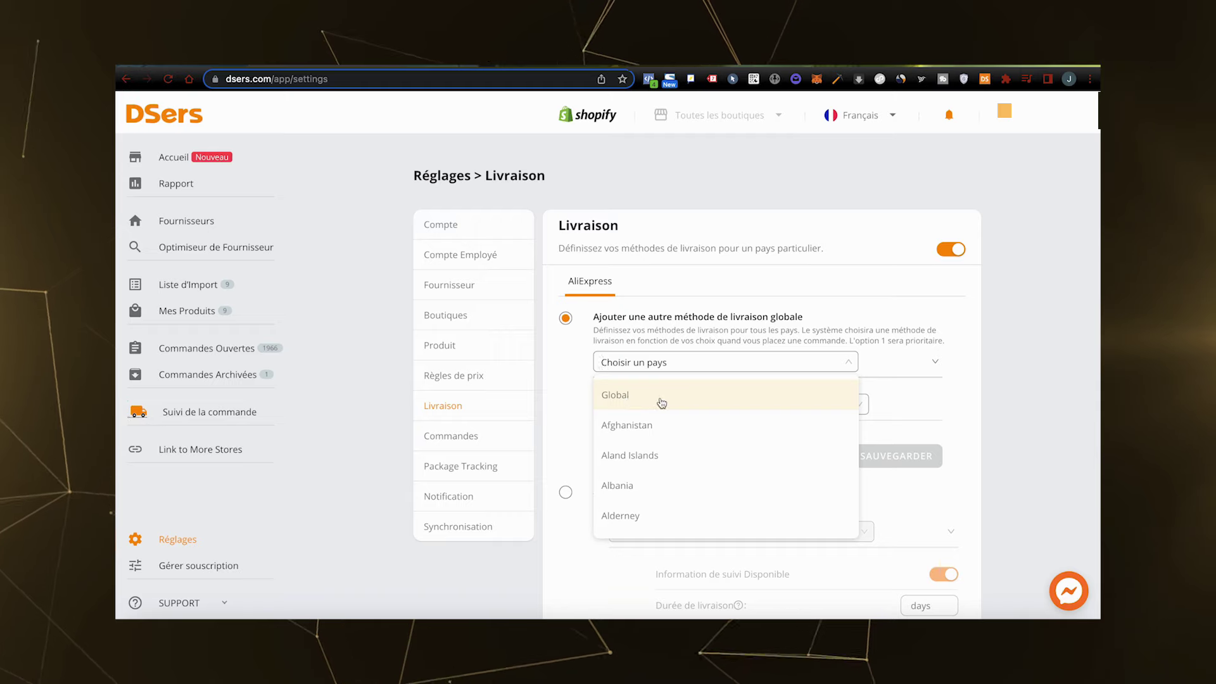
- Save AliExpress Standard Shipping as the Global shipping method, then go to Commandes settings
left_click(660, 398)
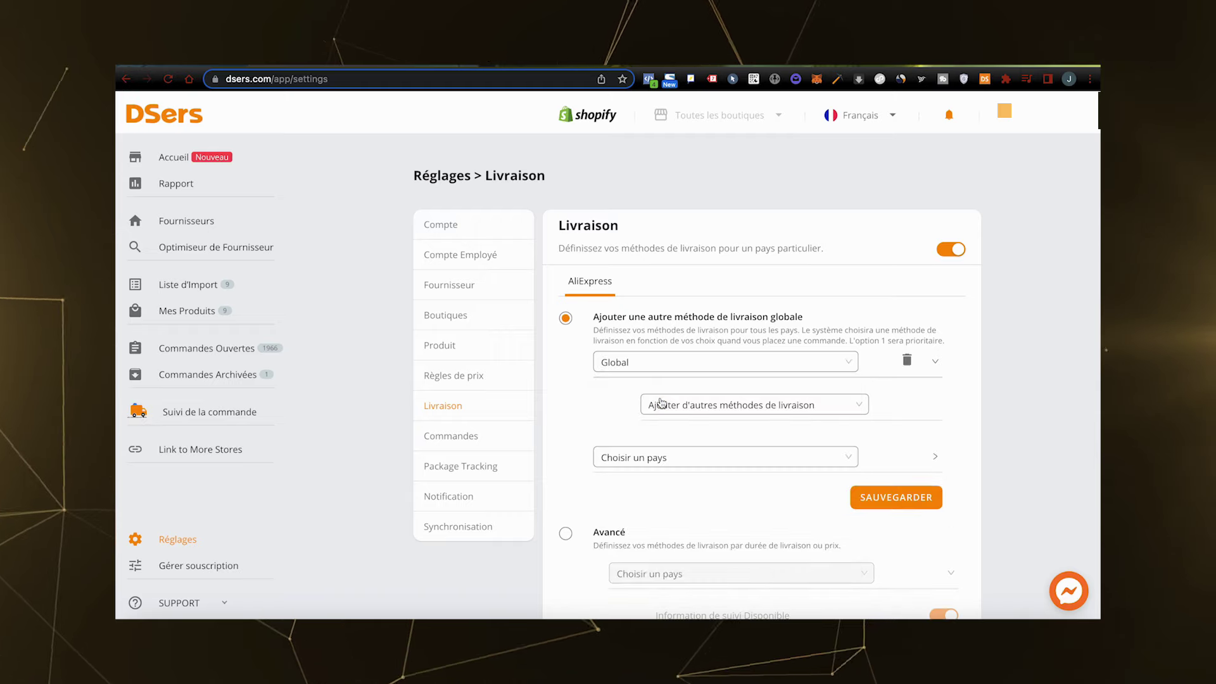
left_click(695, 409)
scroll(701, 493, "down", 5)
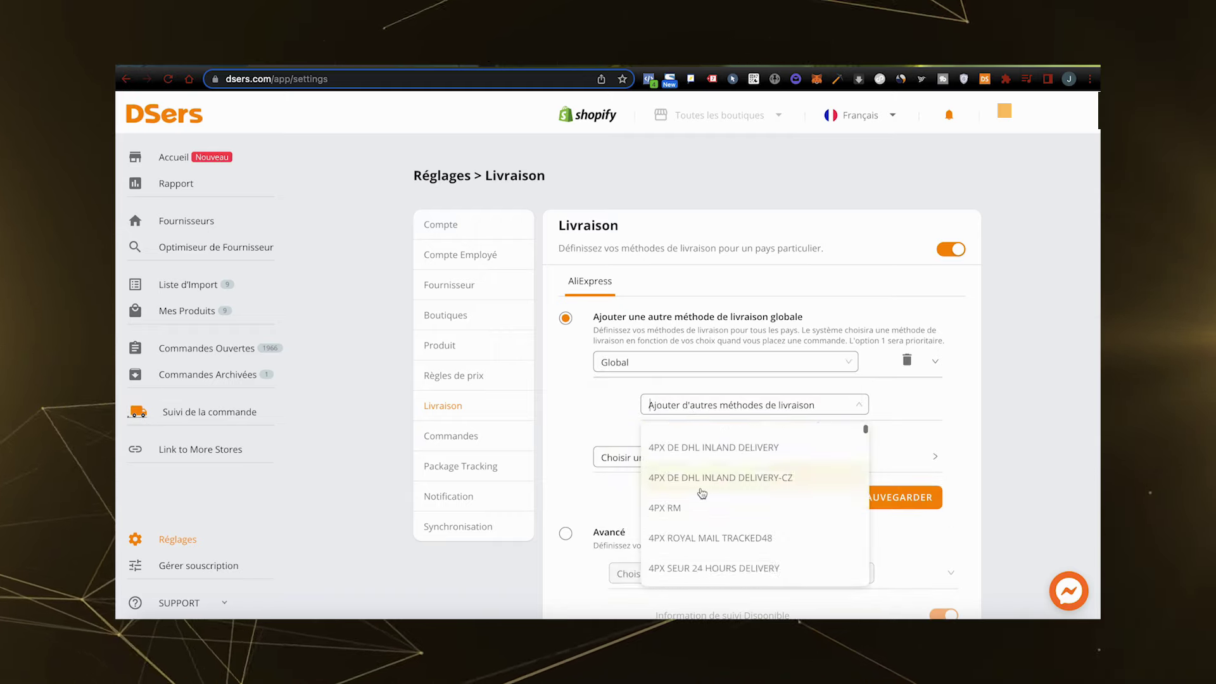
scroll(702, 493, "down", 15)
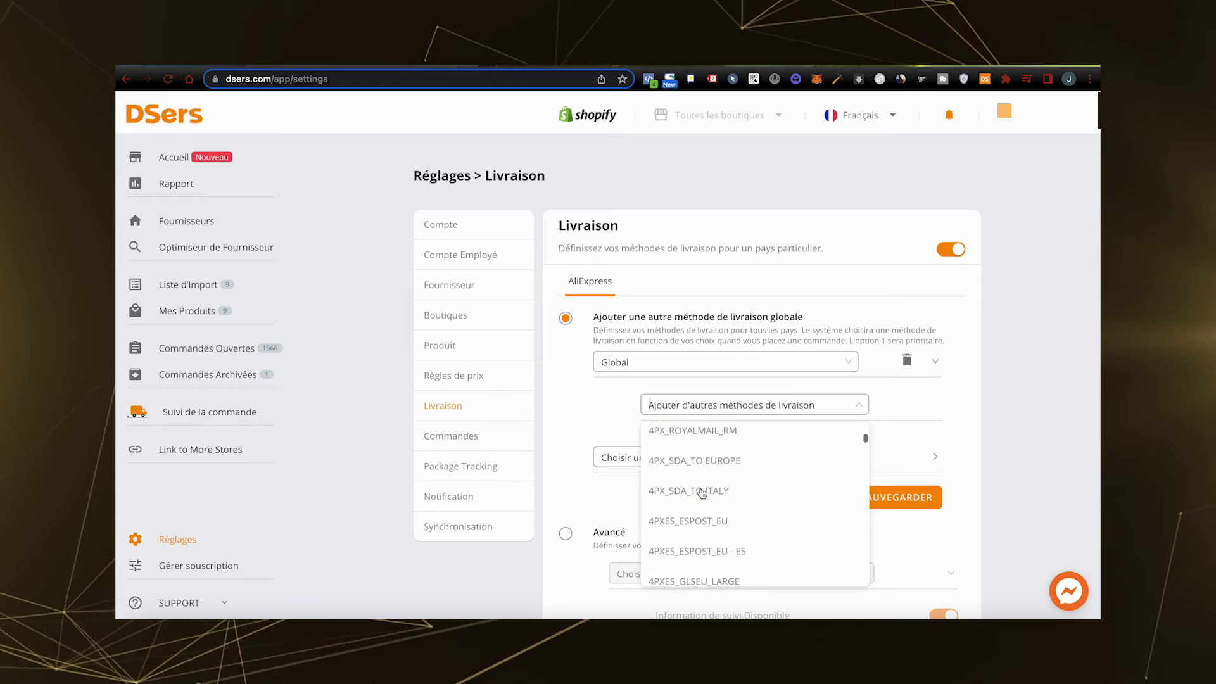
scroll(702, 493, "down", 8)
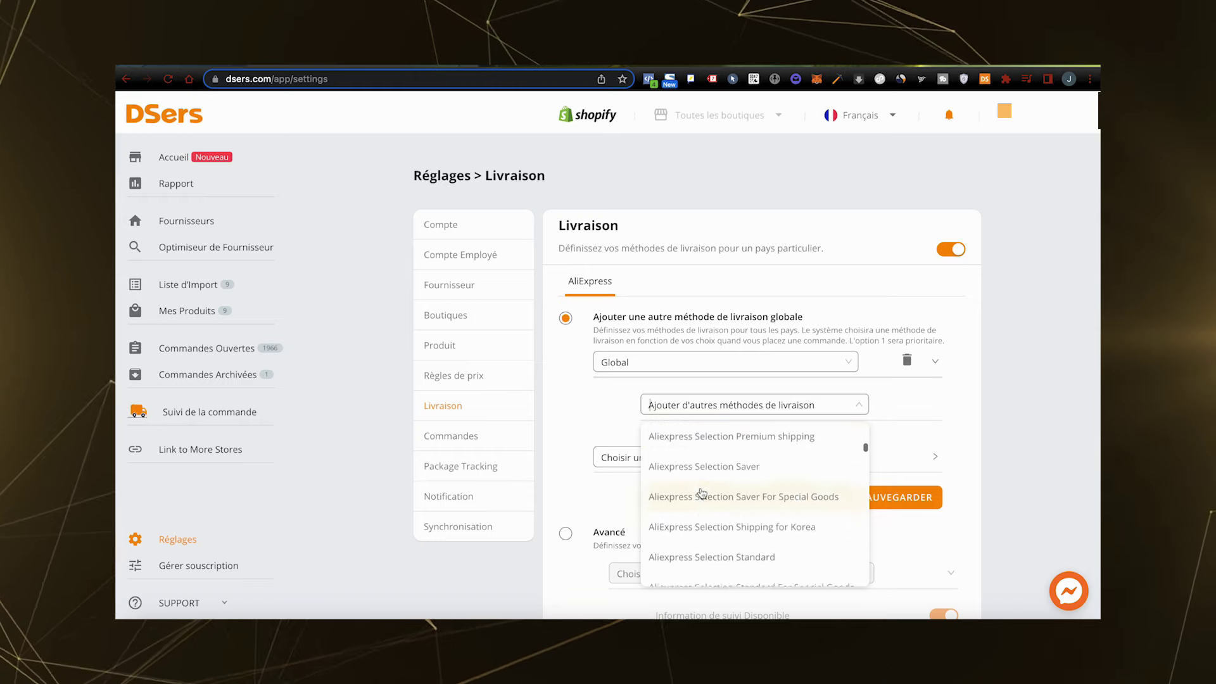
scroll(706, 469, "up", 2)
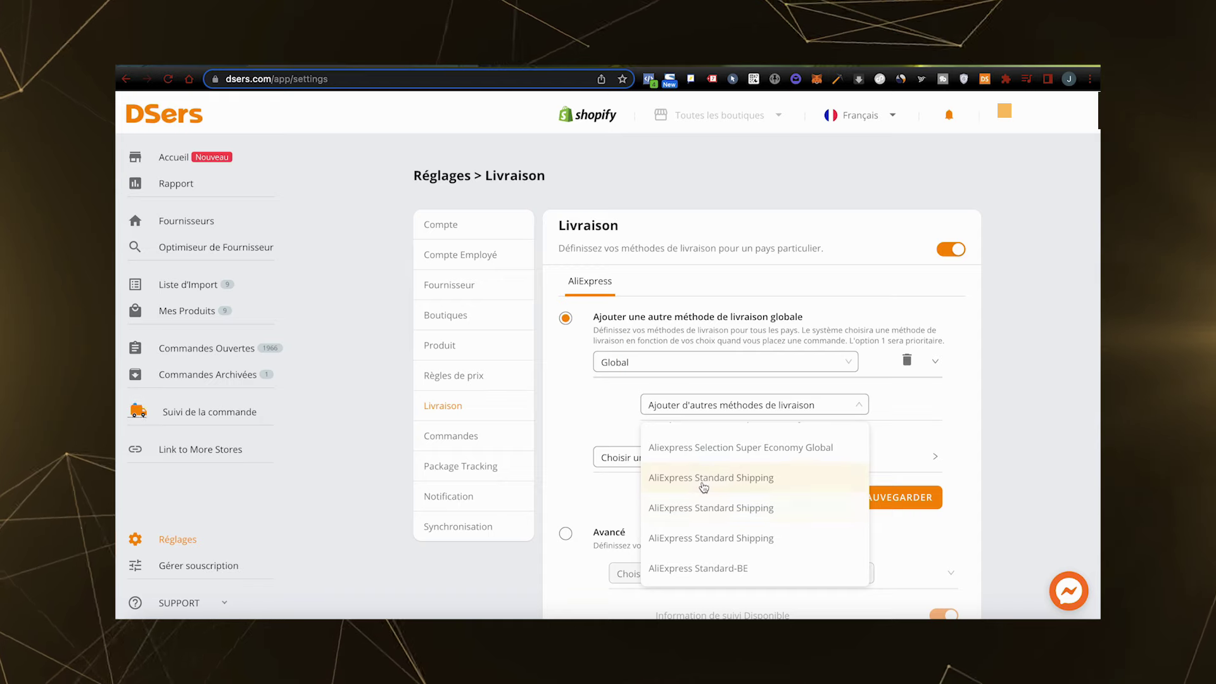
left_click(704, 478)
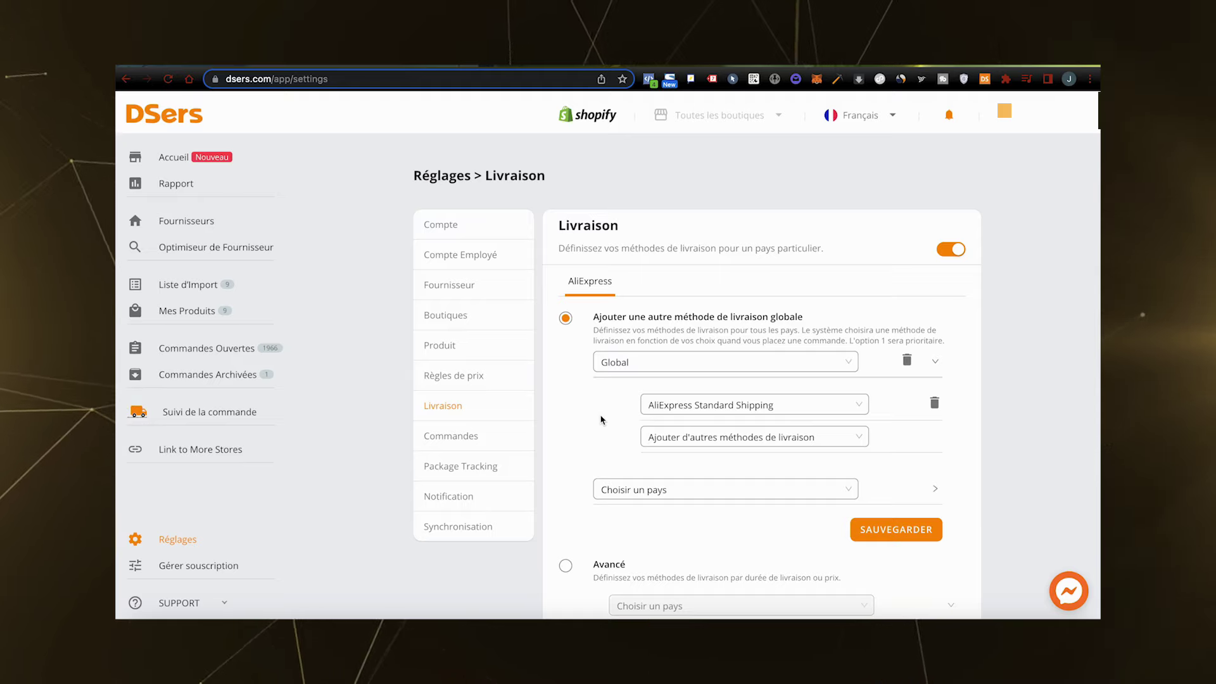
left_click(897, 529)
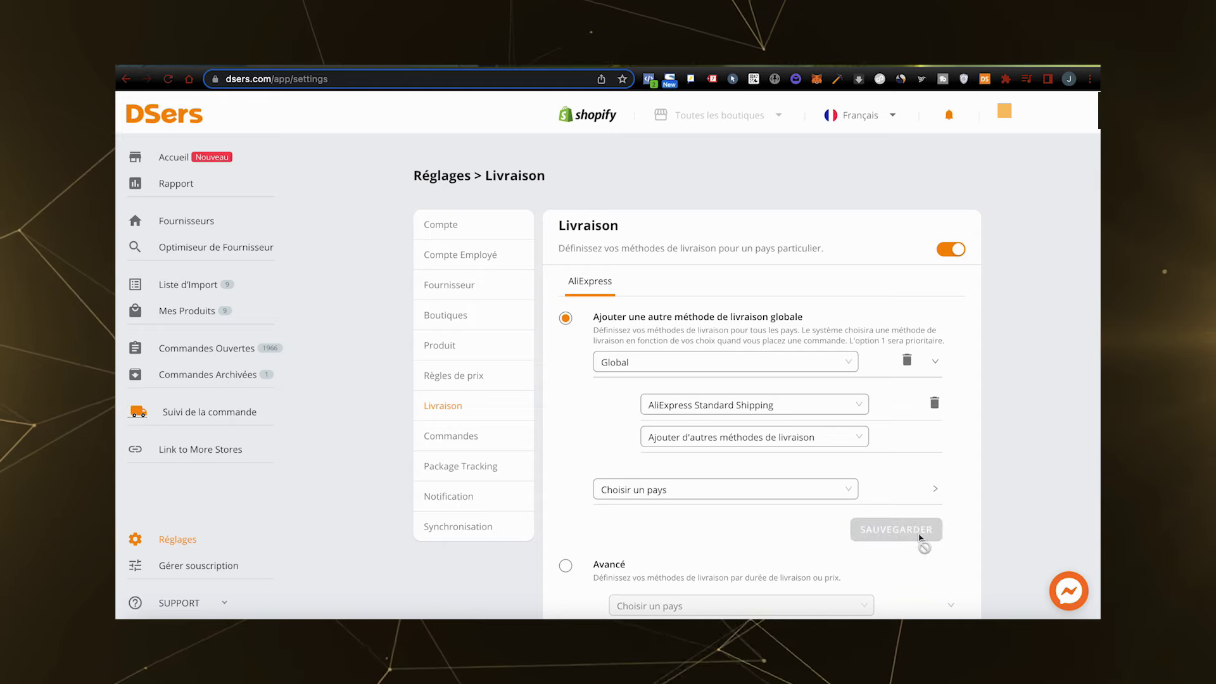
left_click(514, 432)
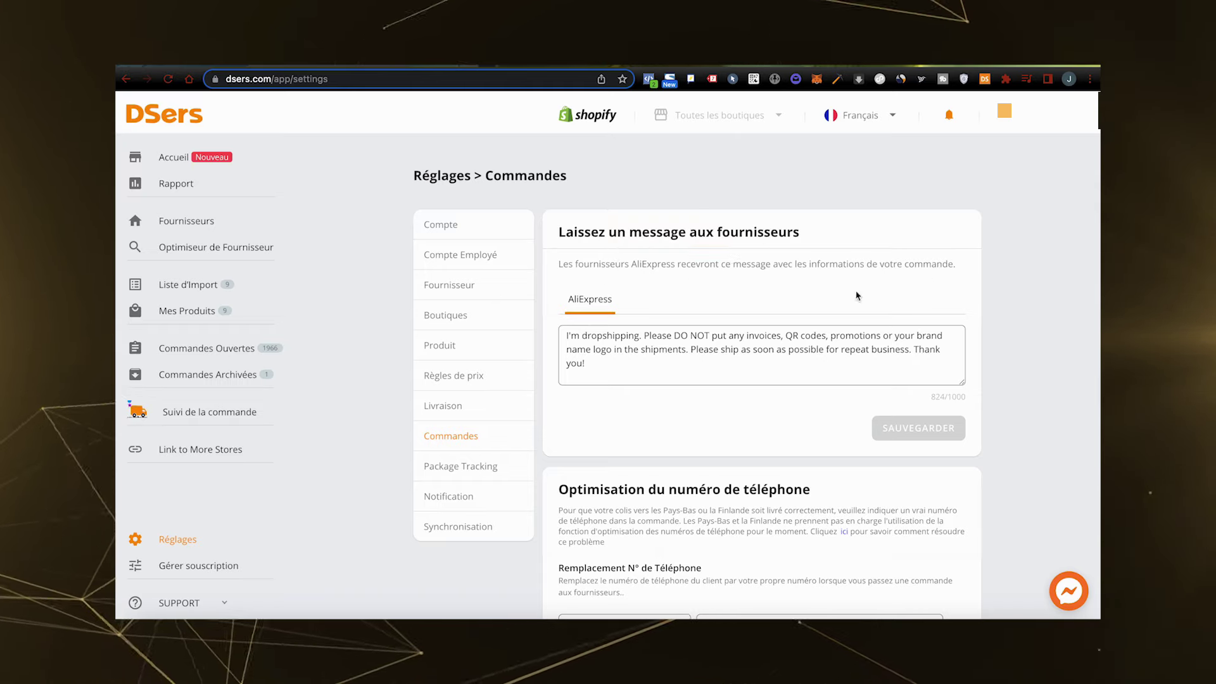
left_click(595, 349)
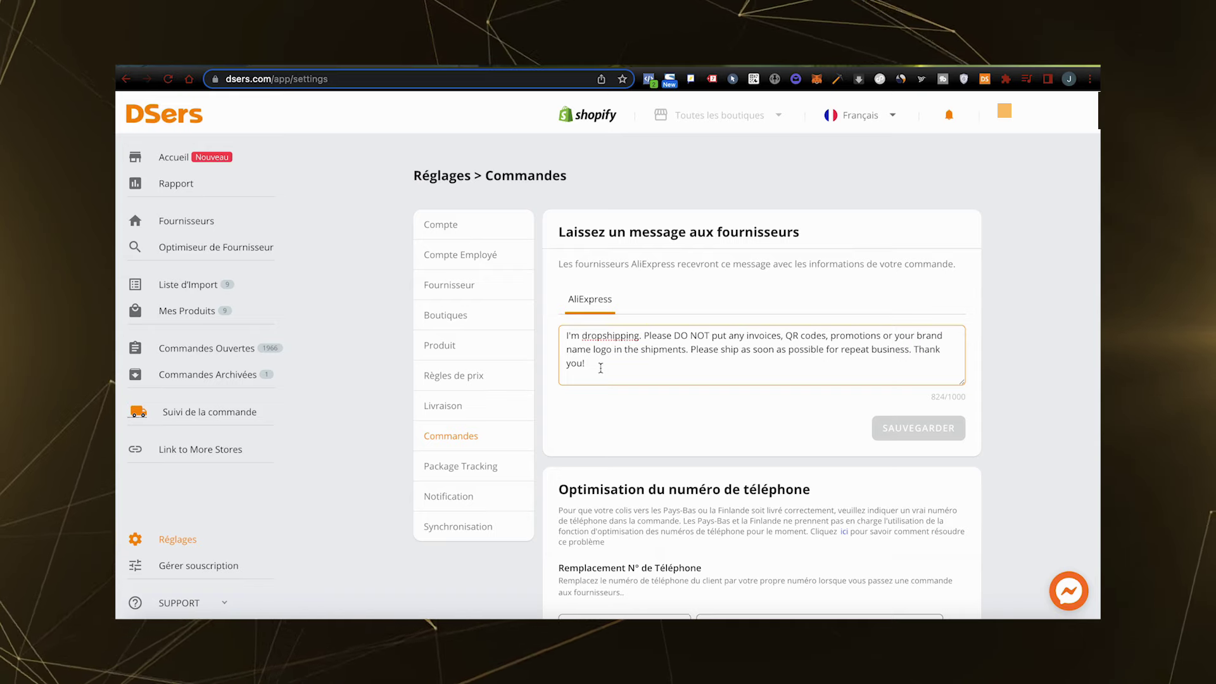
left_click_drag(567, 336, 641, 336)
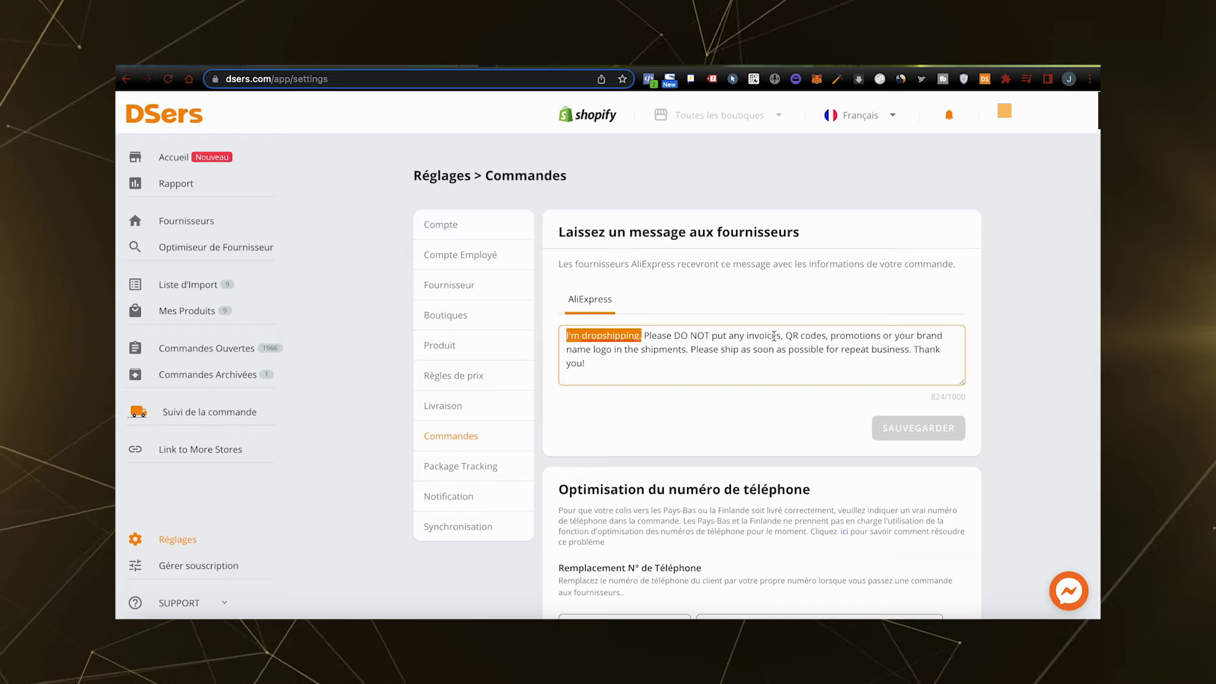
left_click(882, 337)
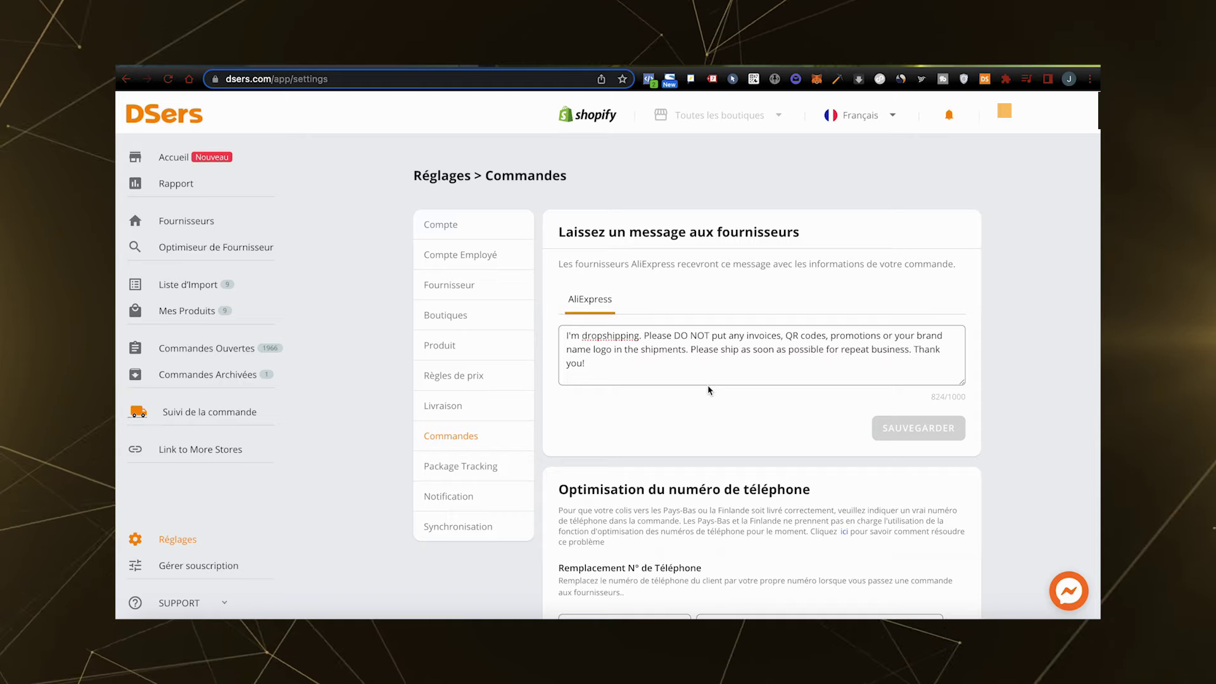
- Scroll to Taxes, expand IOSS, and leave the IOSS ID field blank
scroll(710, 380, "down", 4)
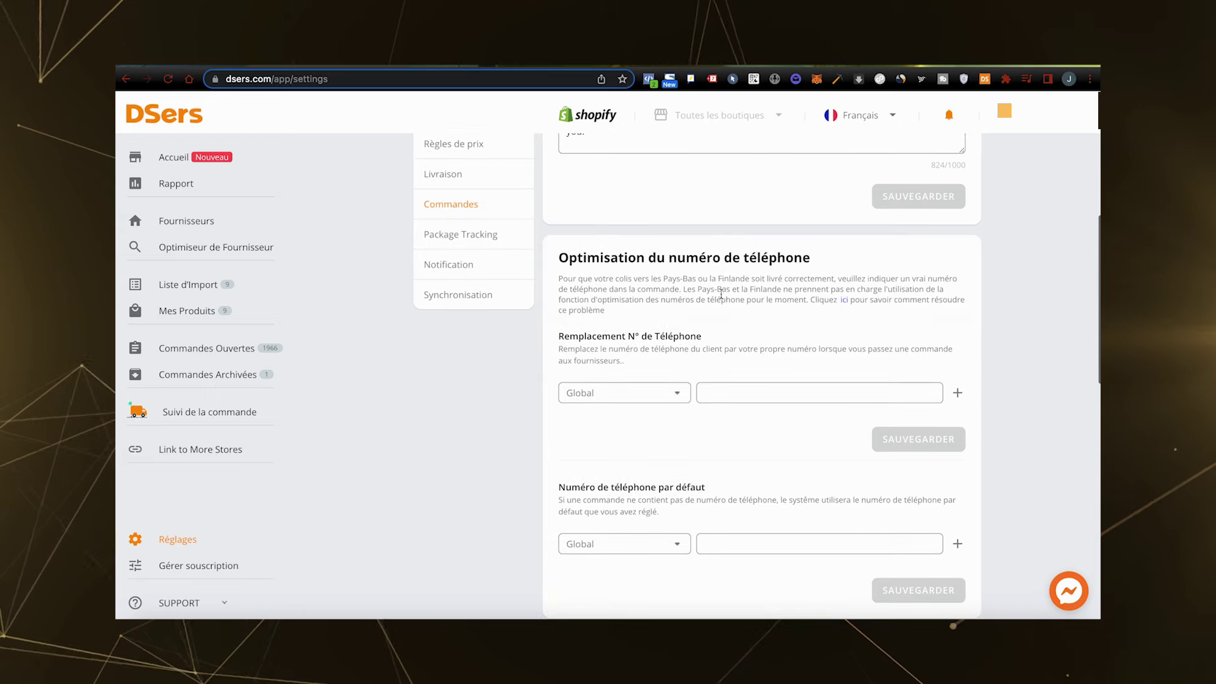
scroll(720, 346, "down", 1)
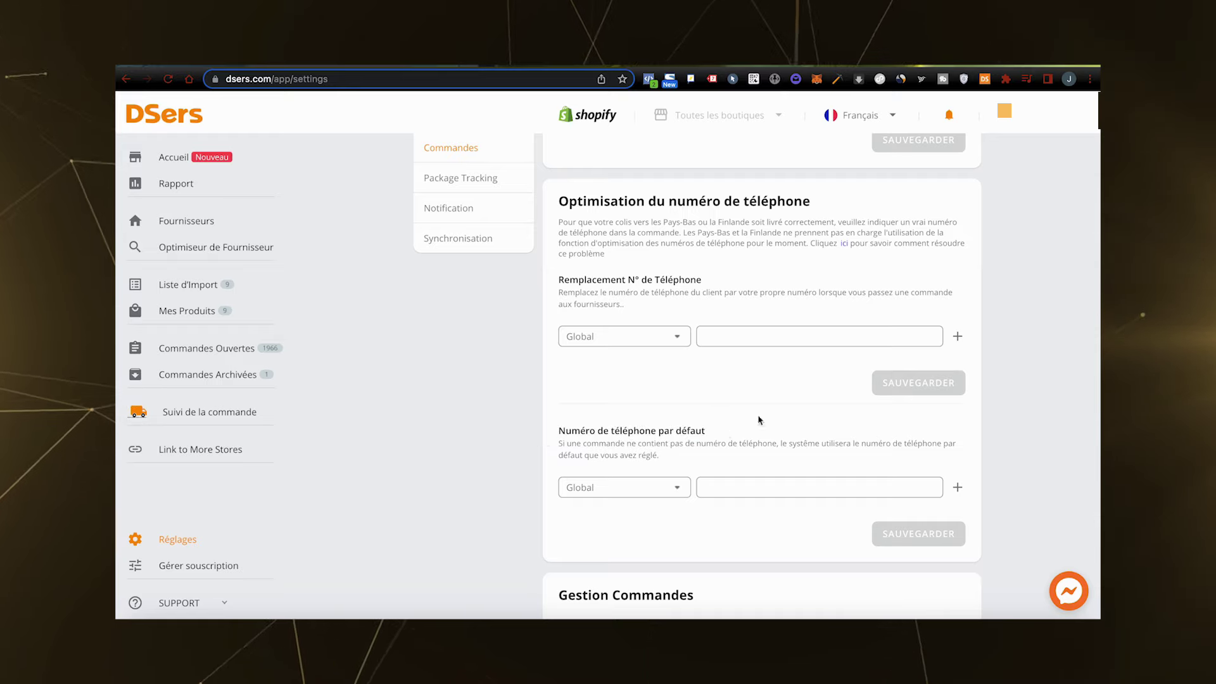
scroll(760, 420, "down", 3)
scroll(750, 511, "down", 1)
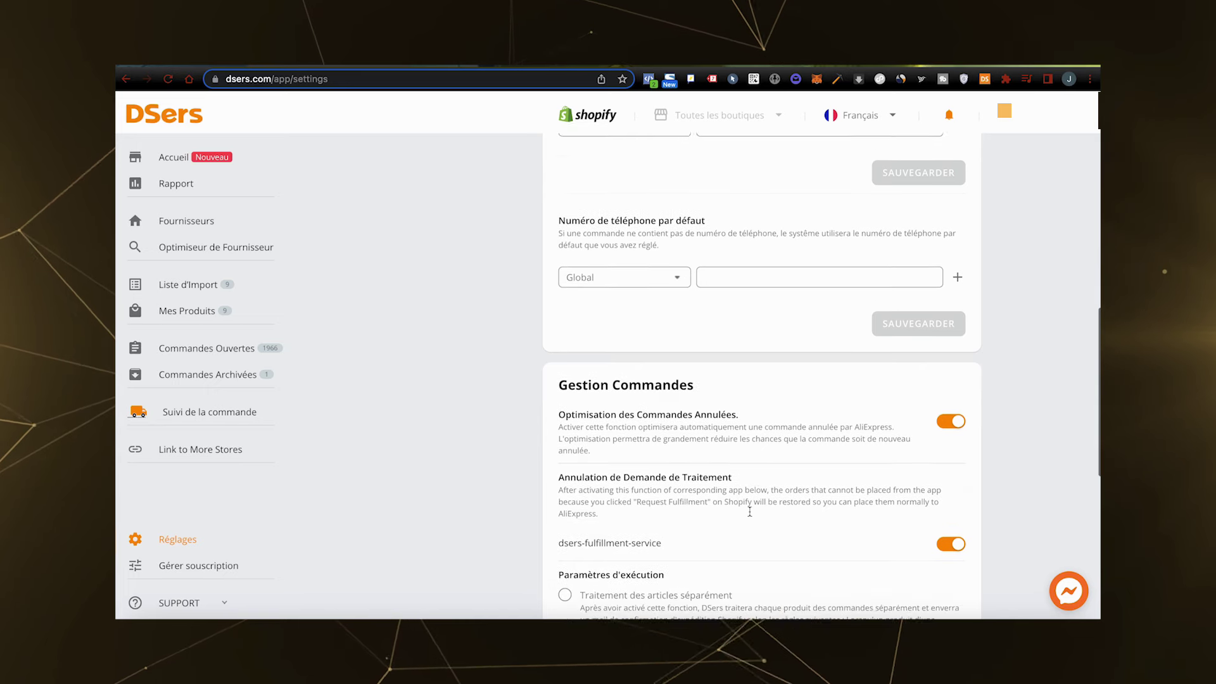
scroll(750, 512, "down", 5)
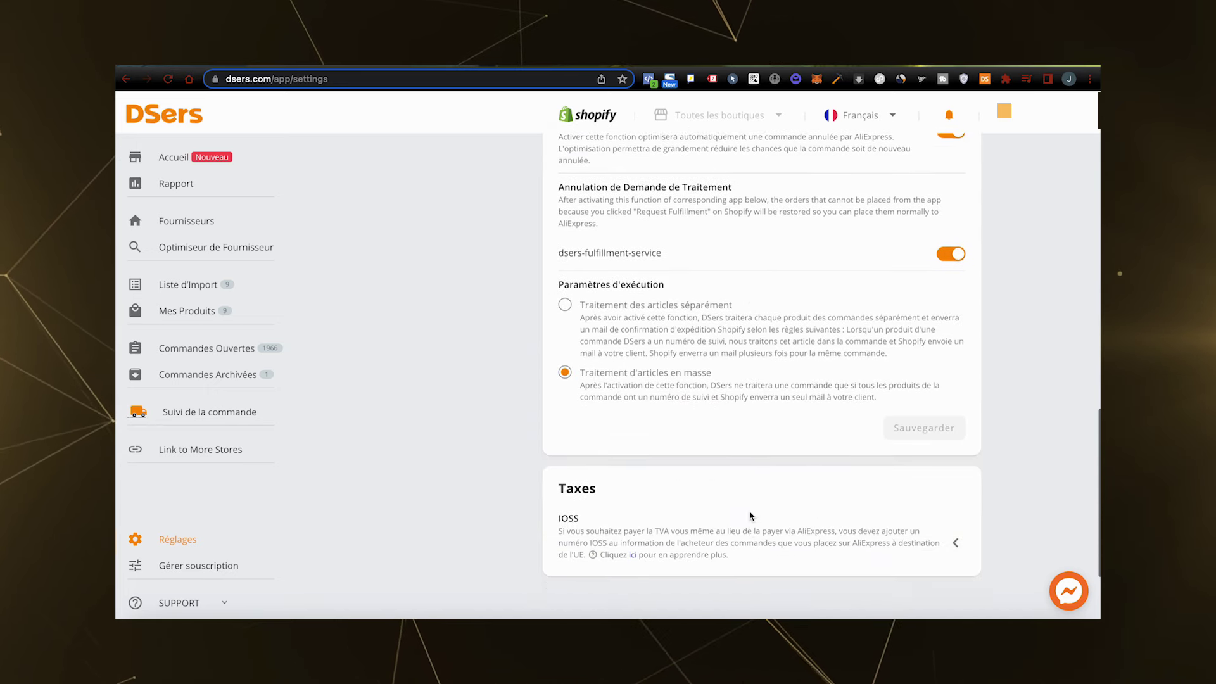
scroll(750, 516, "down", 1)
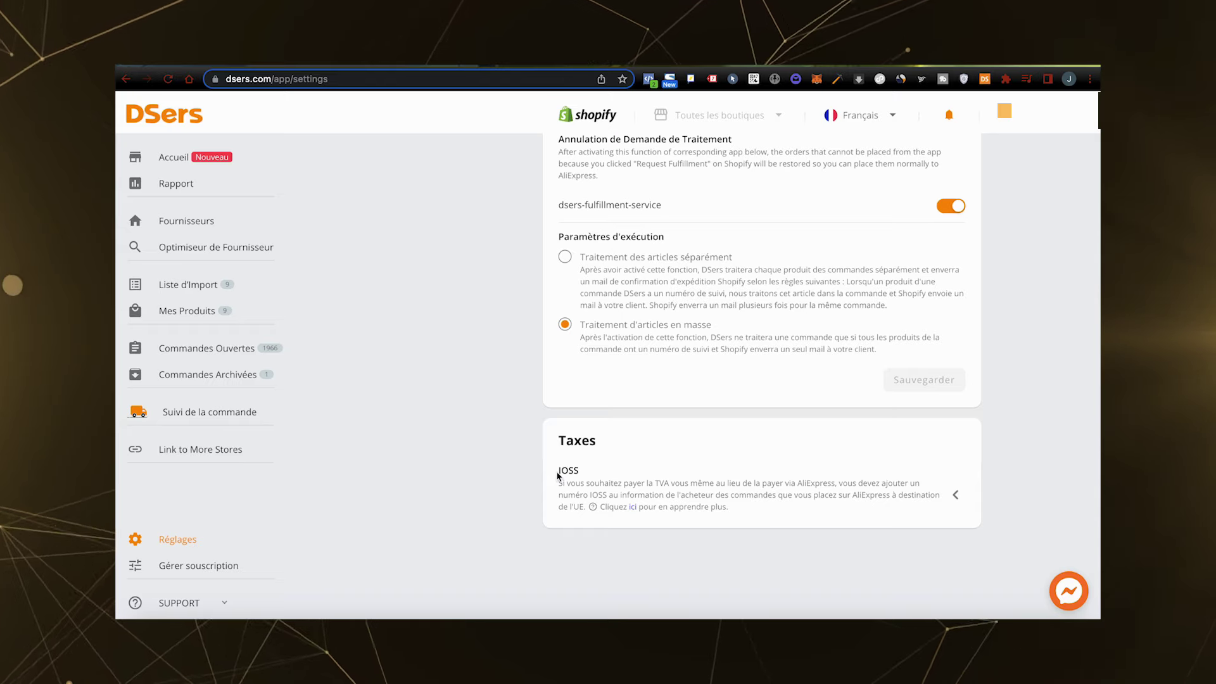
left_click(954, 495)
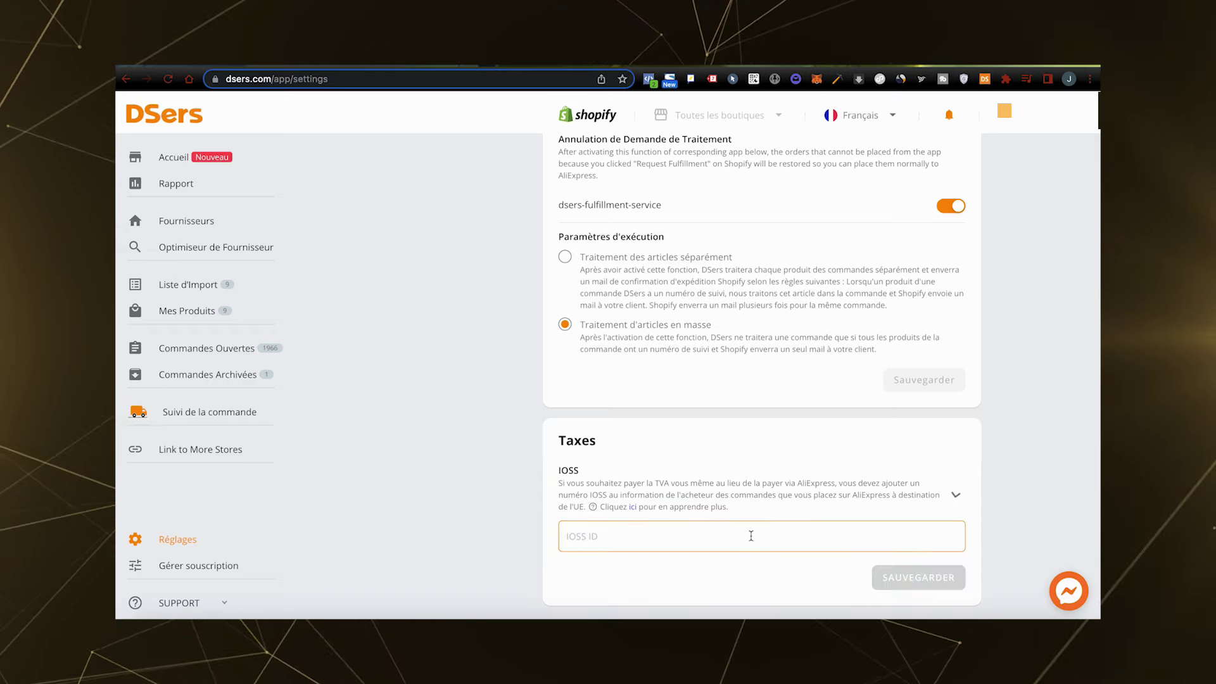
left_click(647, 537)
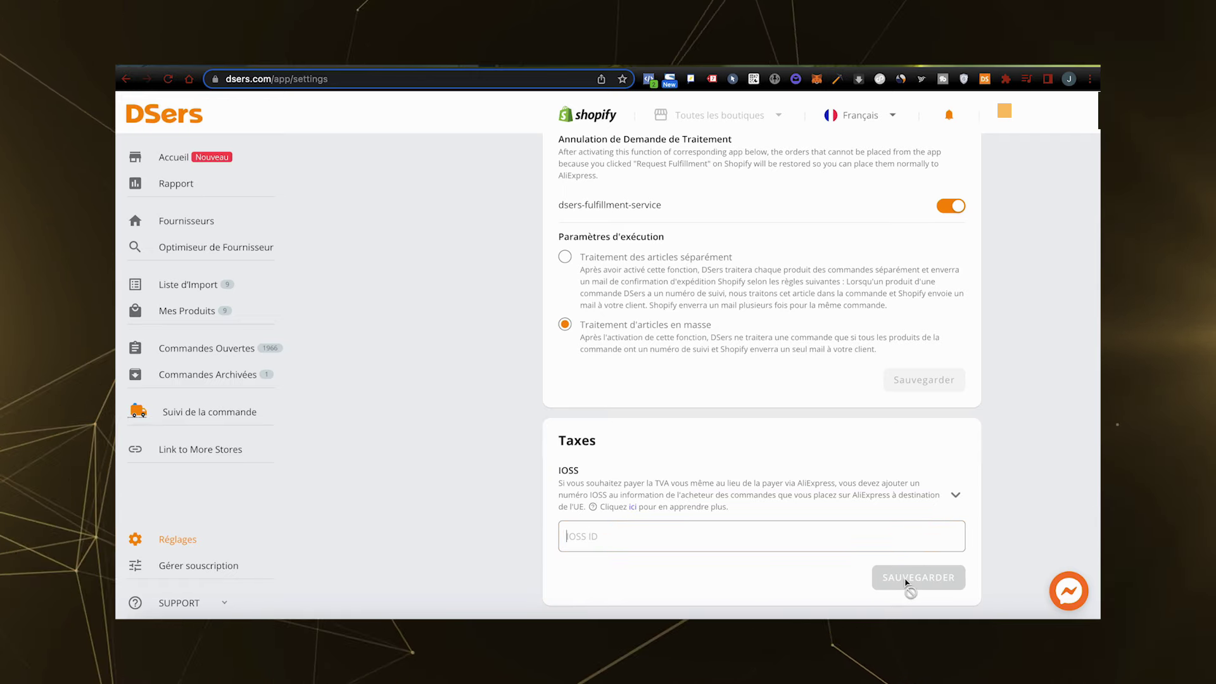
scroll(906, 582, "up", 20)
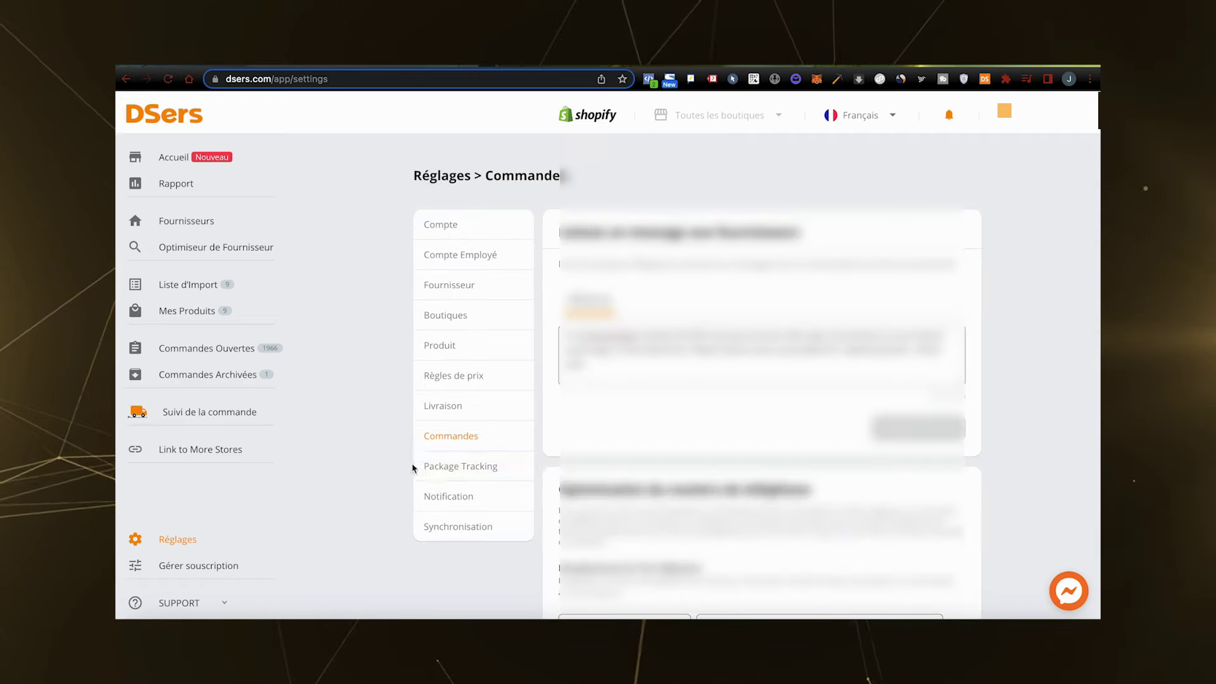
- Go to Package Tracking in Réglages and scroll through its panels
left_click(414, 468)
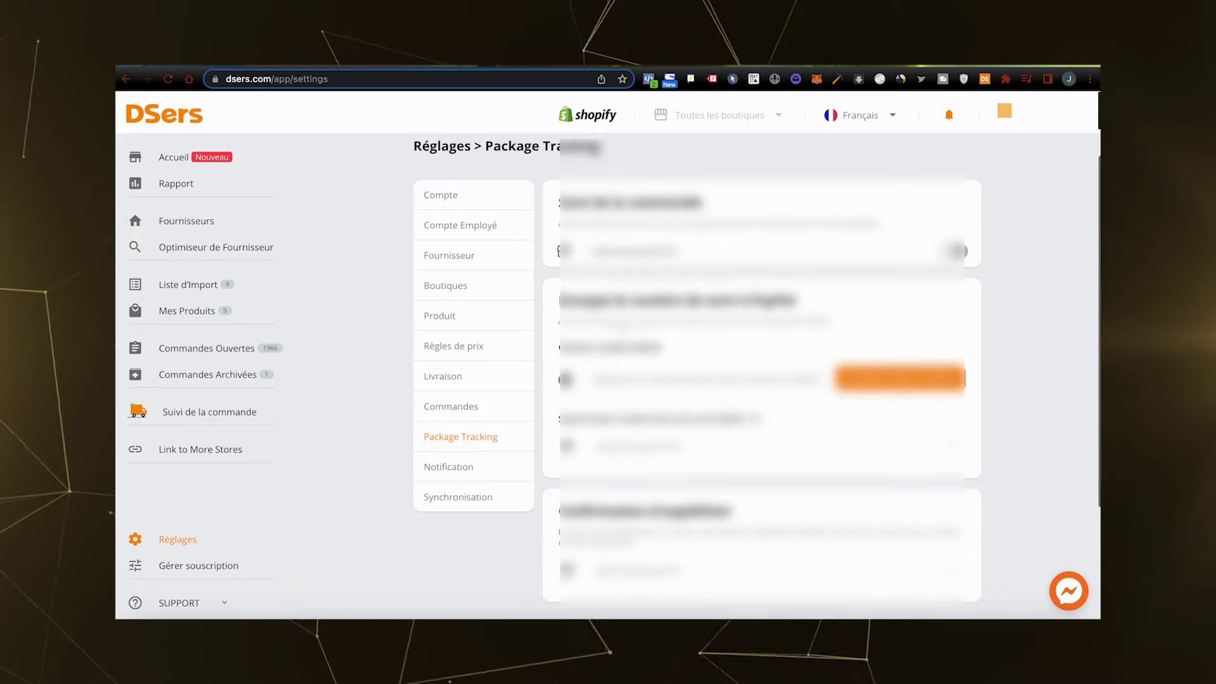
scroll(575, 264, "down", 1)
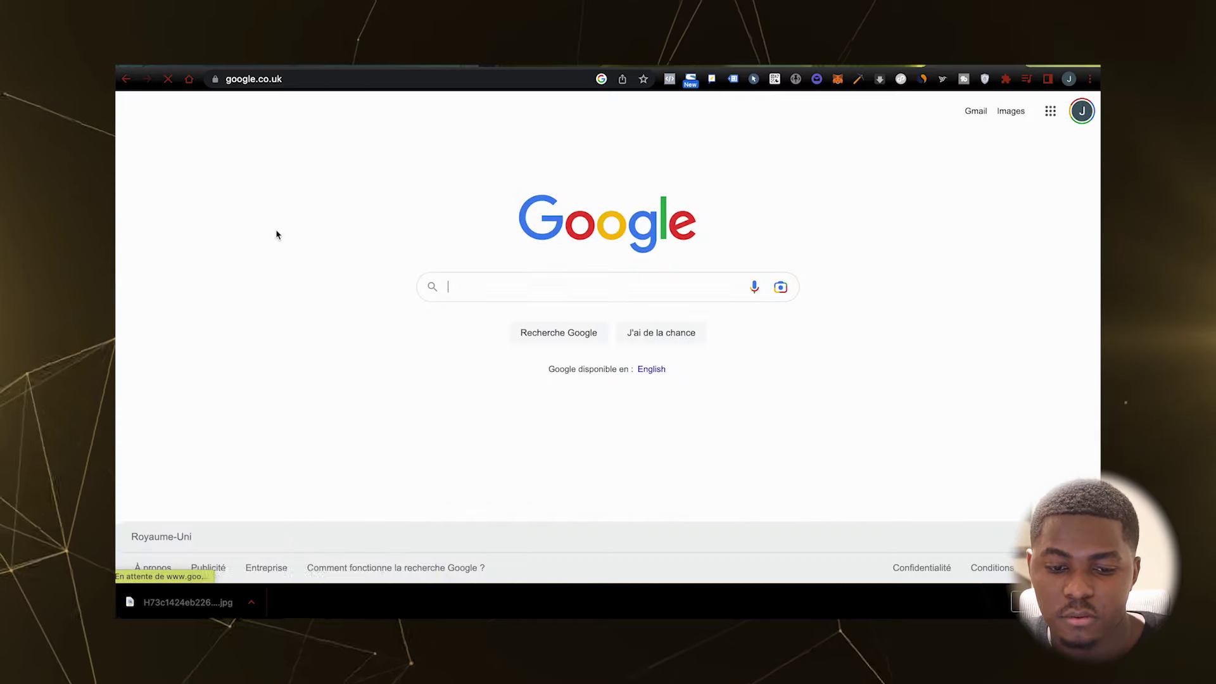
- Search Google for 'dsers chrome extension' and add the DSers Product Importer to Chrome
left_click(536, 292)
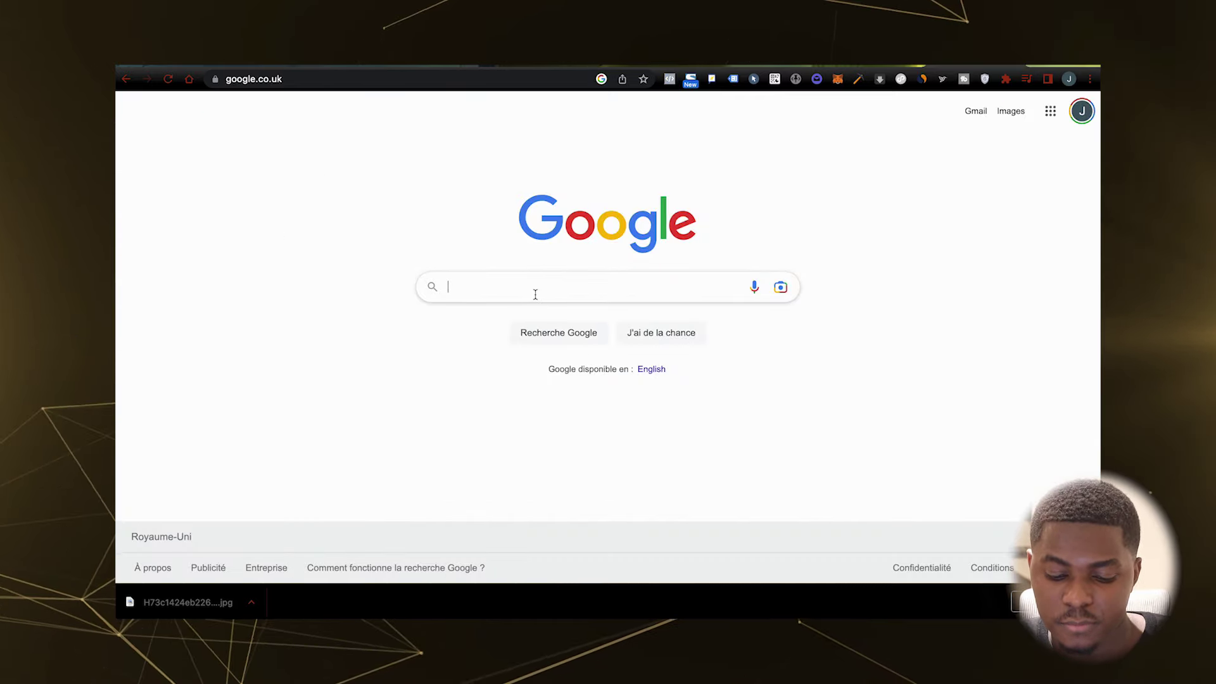
type("dsers")
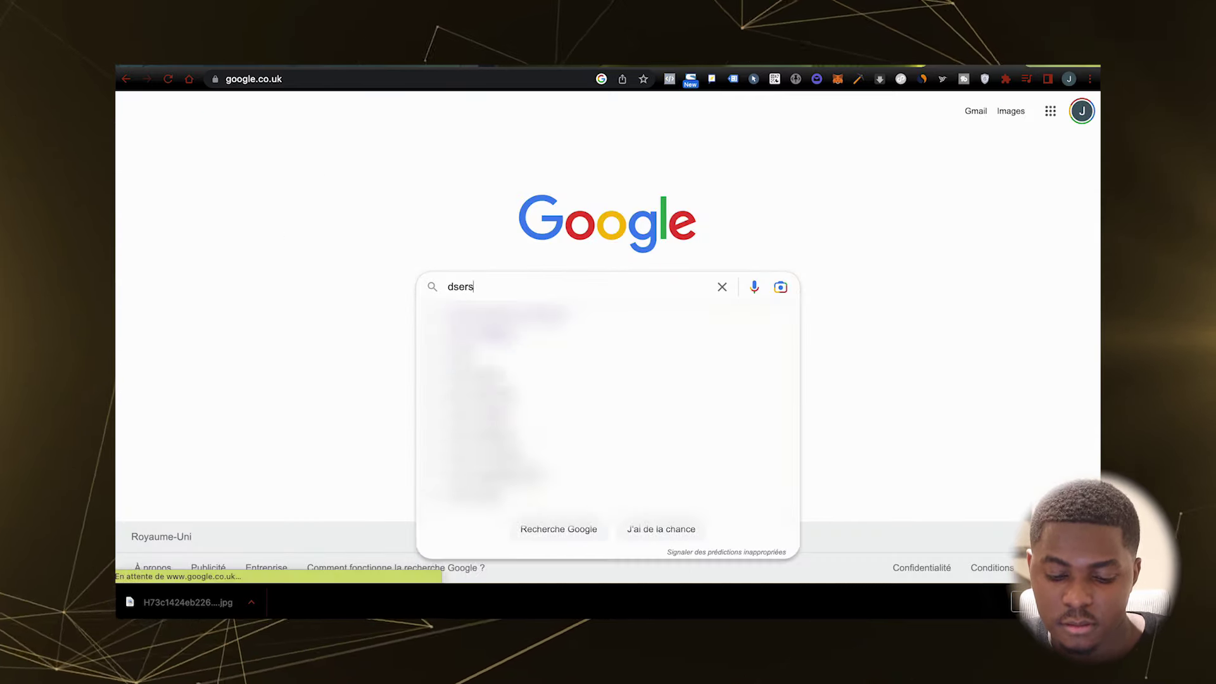
type(" chrome extension")
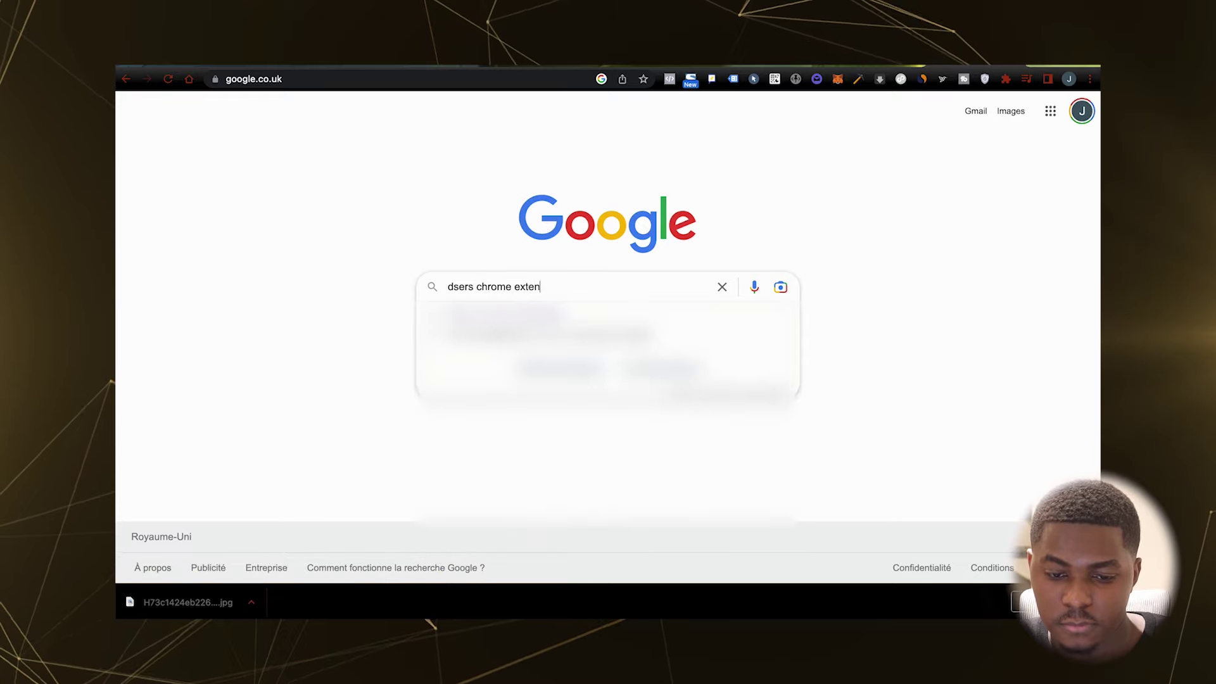
key("Return")
left_click(311, 237)
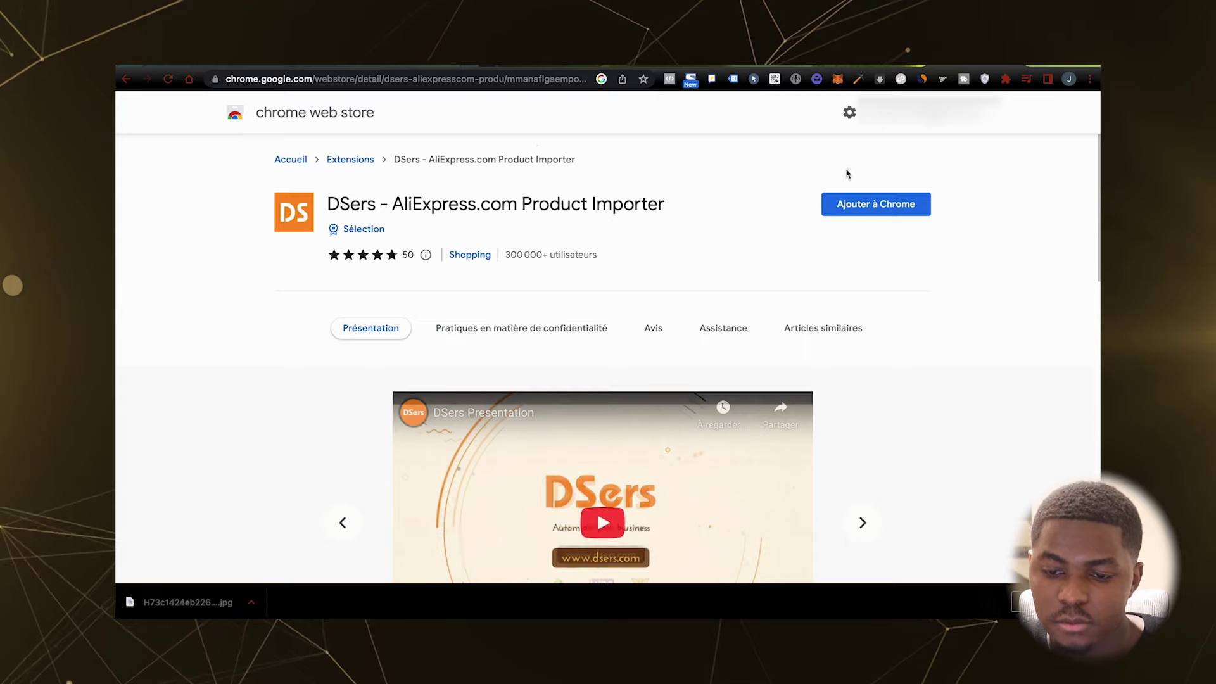
left_click(881, 208)
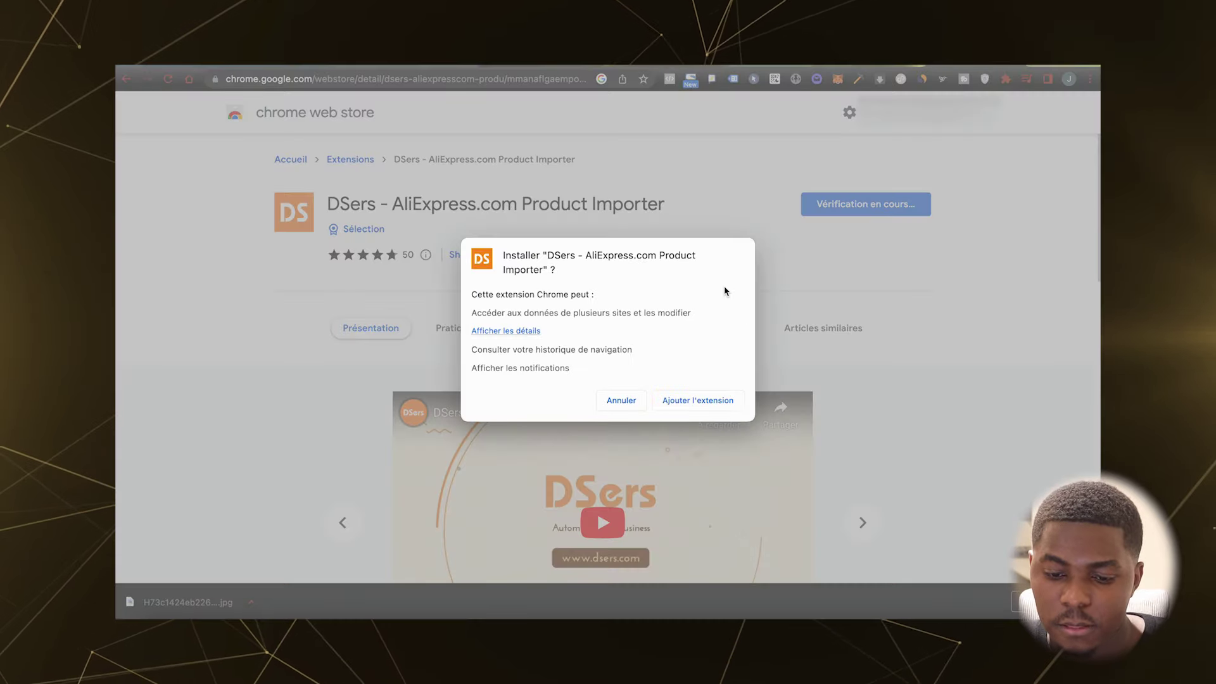
left_click(708, 403)
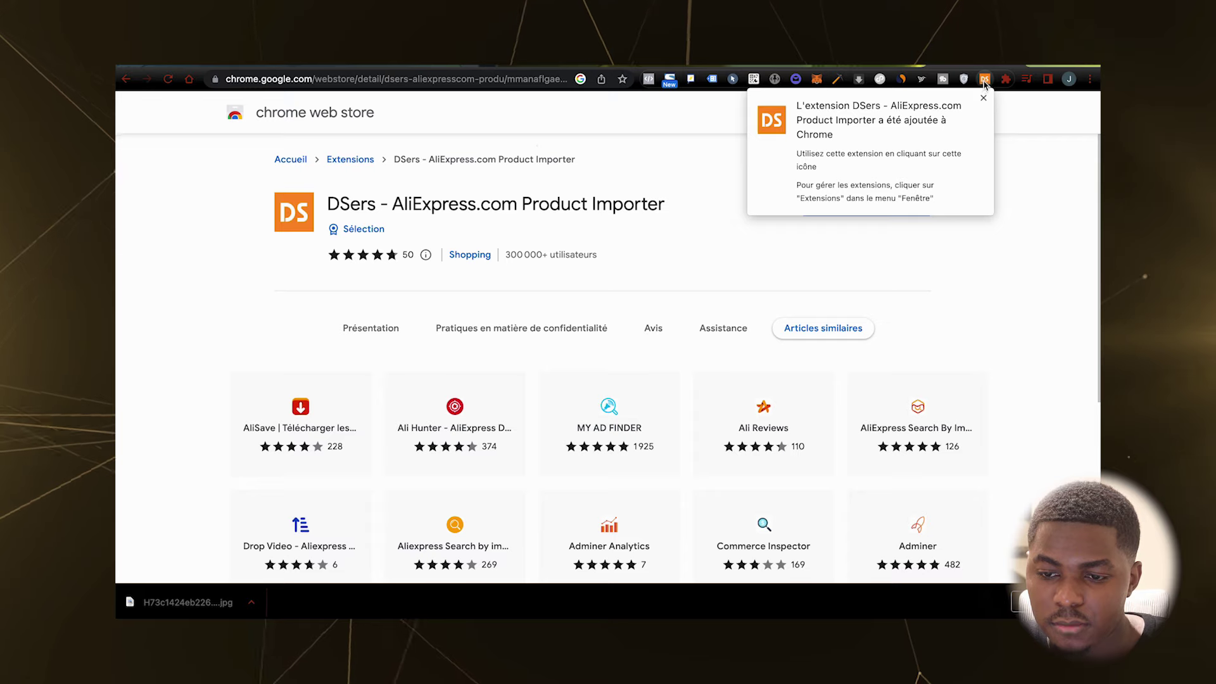
- Pin the DSers importer to the toolbar and follow its link to dsers.com
left_click(984, 98)
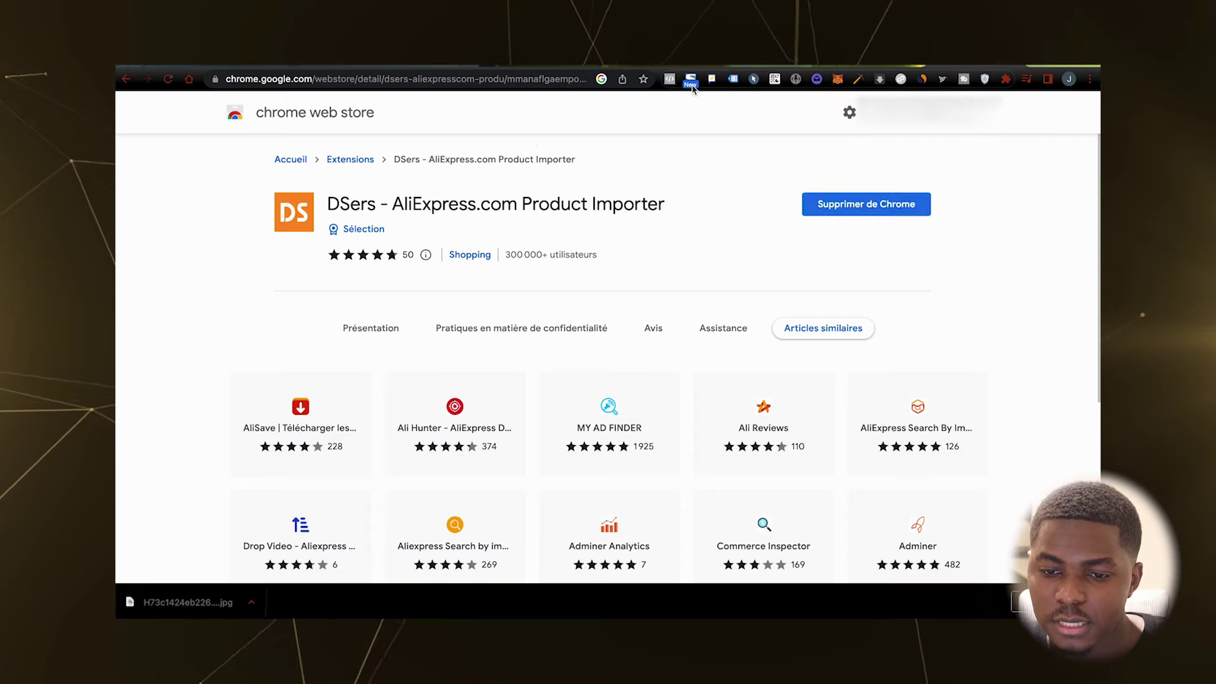
left_click(1005, 78)
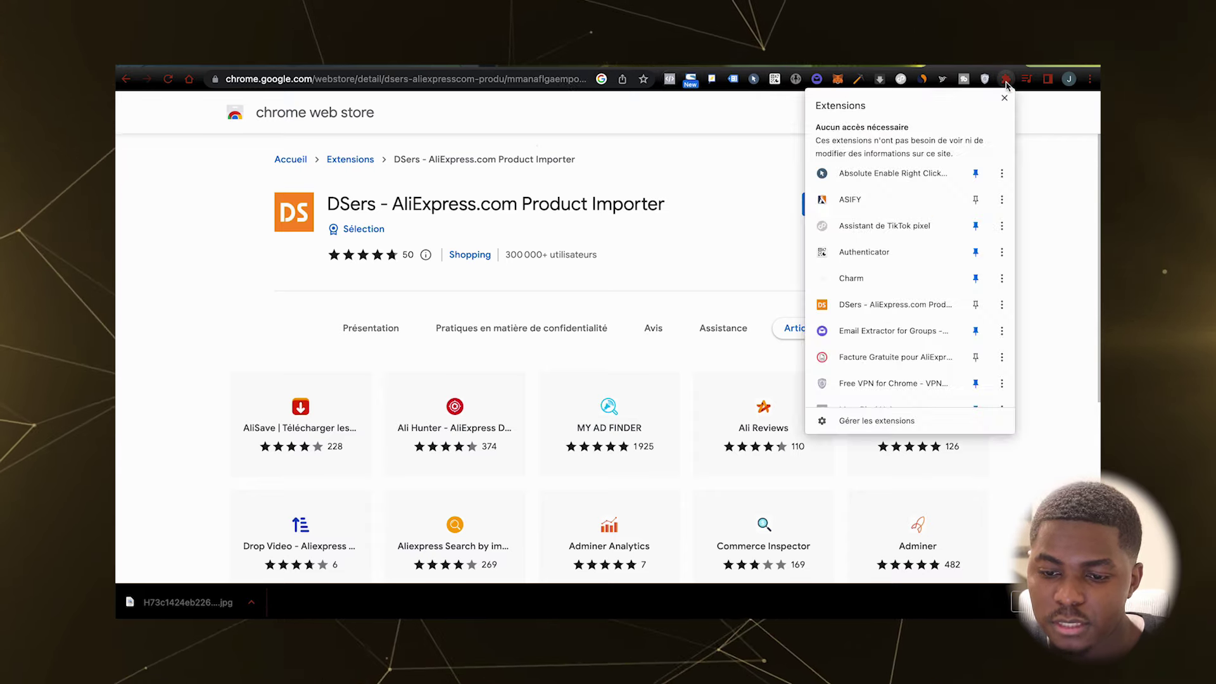
left_click(975, 305)
left_click(1035, 275)
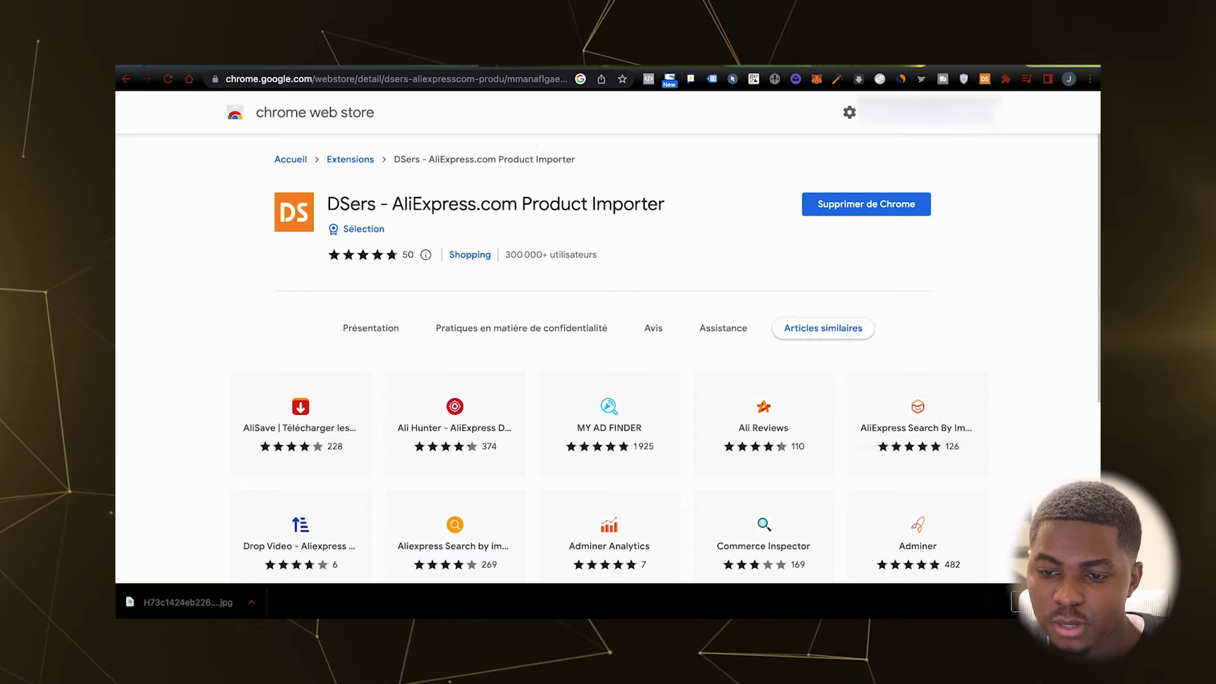
left_click(985, 79)
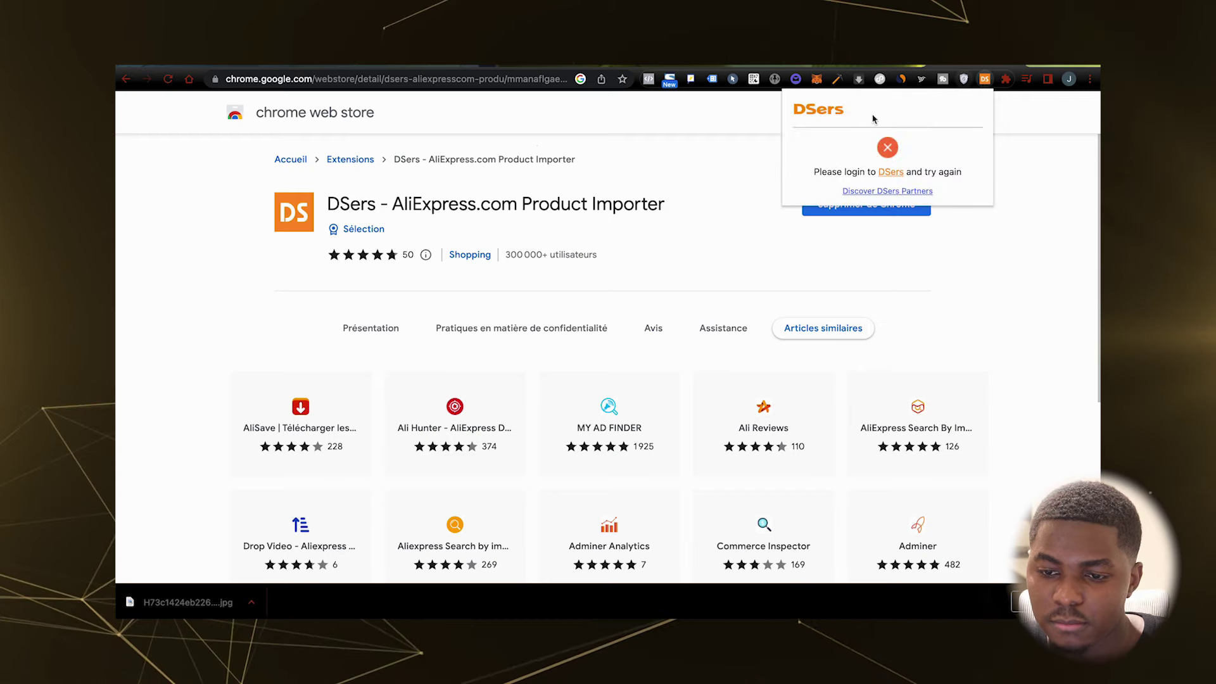
left_click(892, 173)
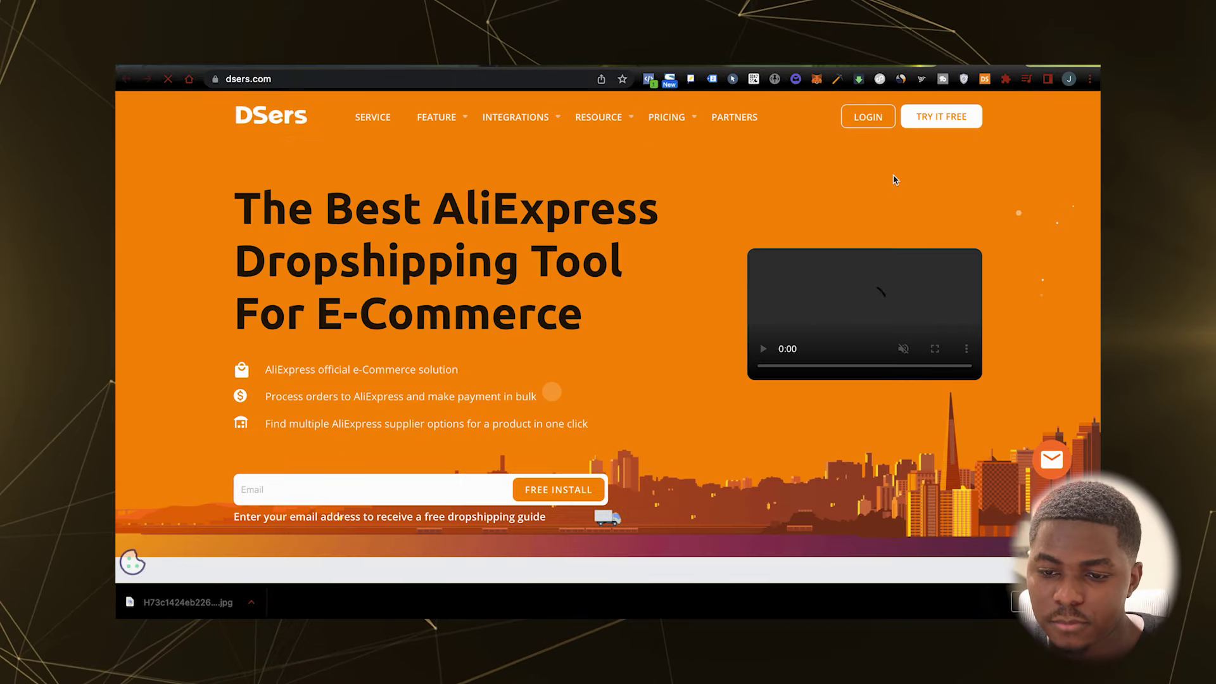
- Log in to DSers from dsers.com and bring up the DS extension popup
left_click(884, 117)
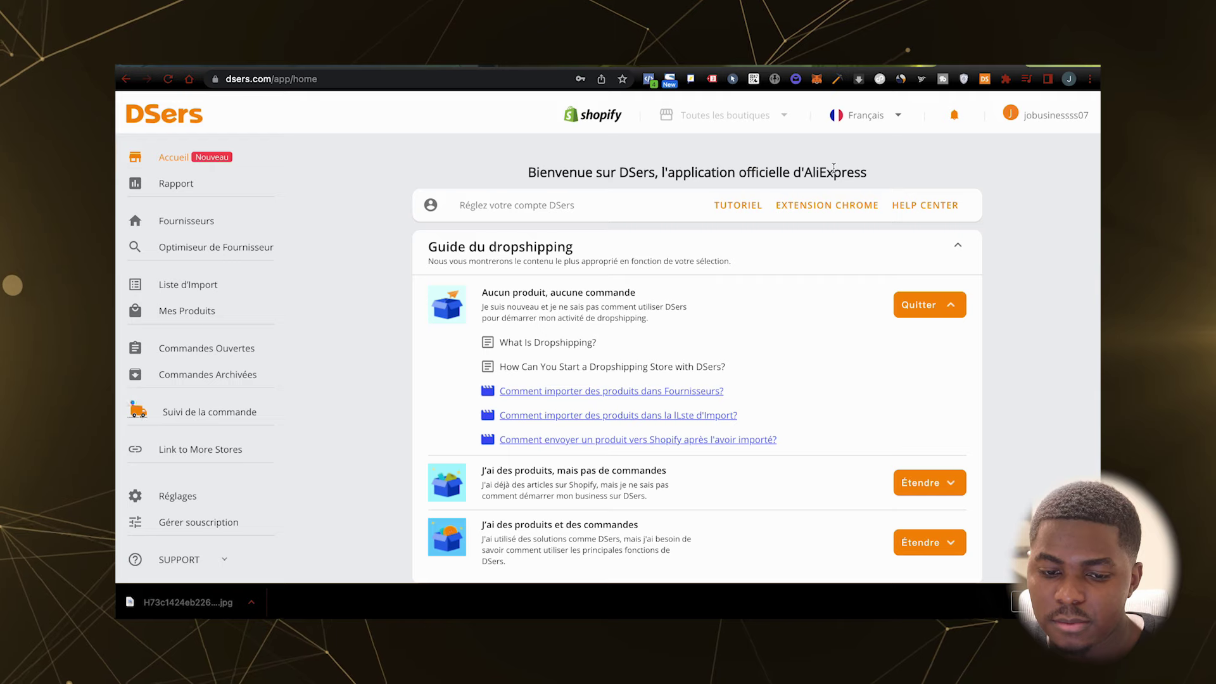
left_click(985, 79)
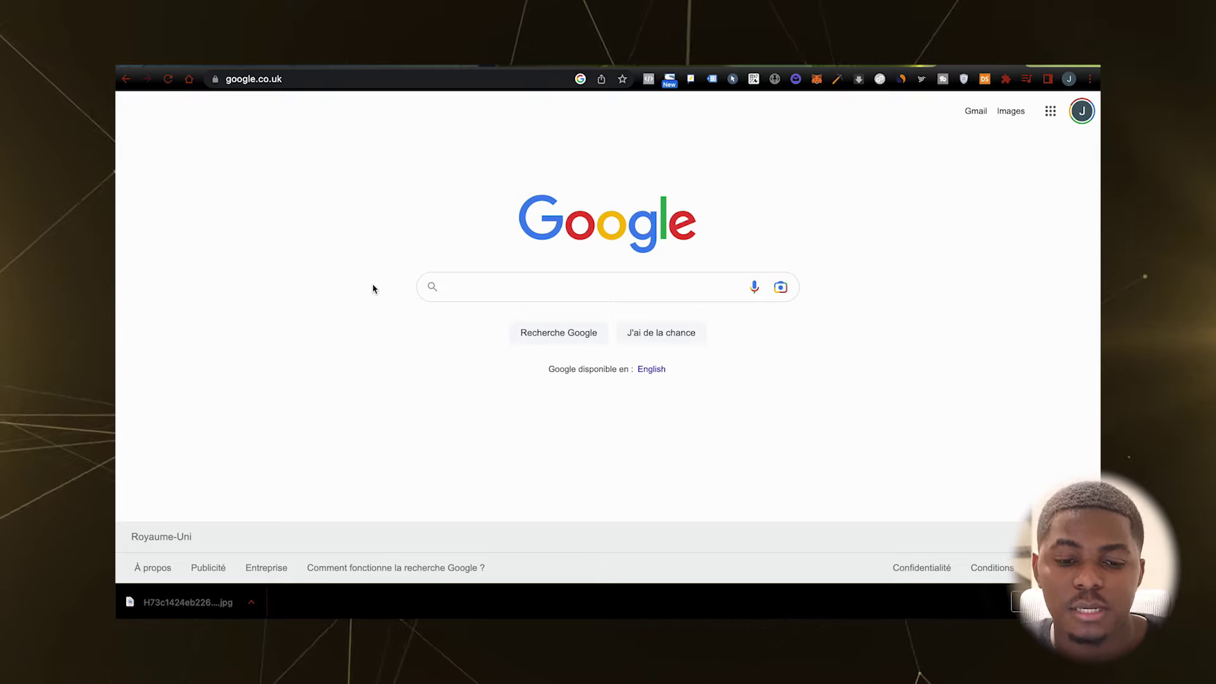
- Search Google for 'ali express' and go to its weekly offers page
left_click(488, 290)
type("ali exp")
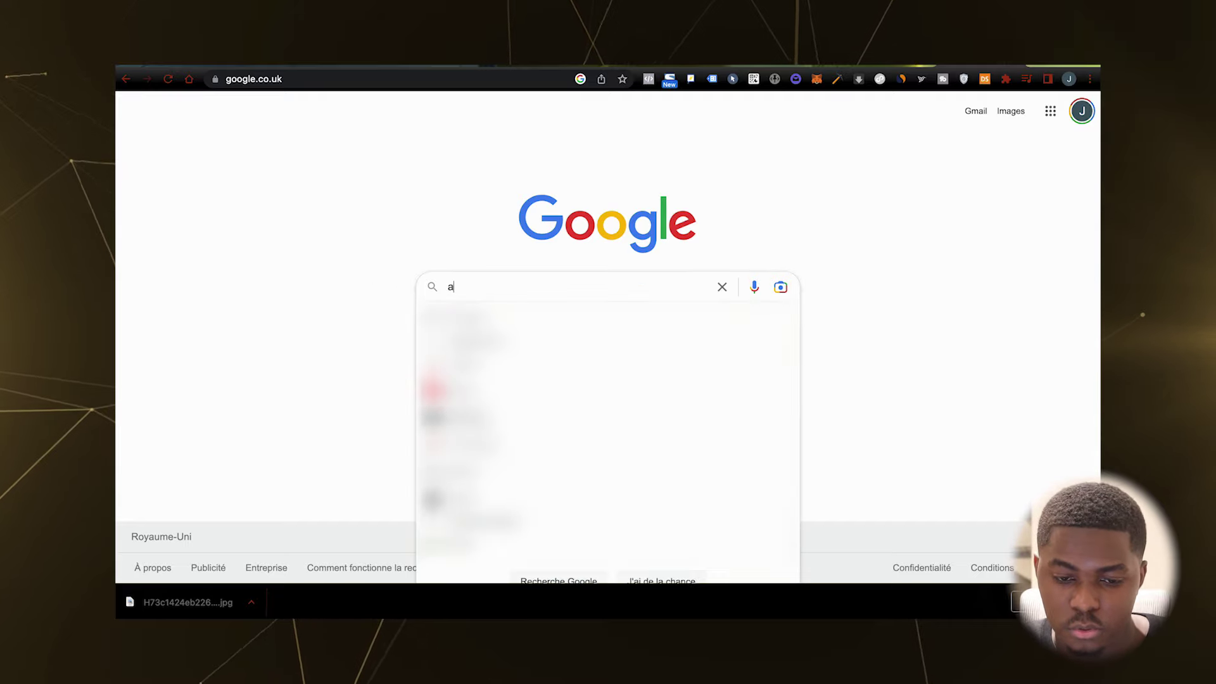
type("ress")
key("Return")
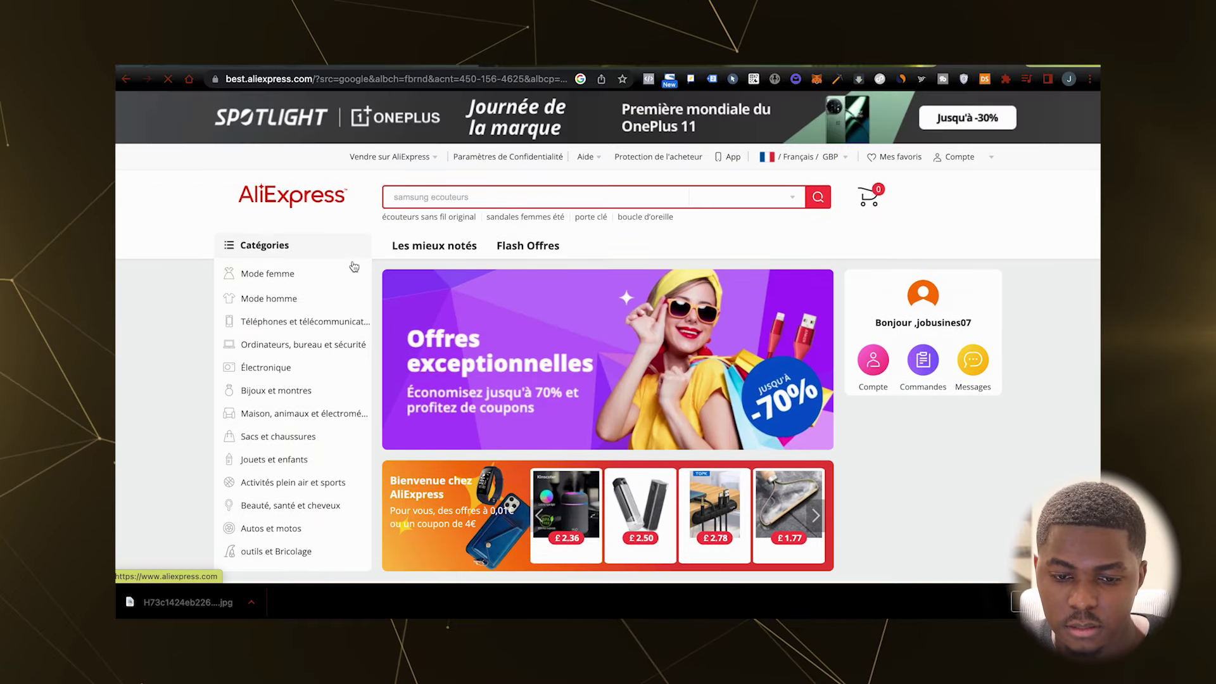
mouse_move(369, 289)
scroll(273, 321, "down", 6)
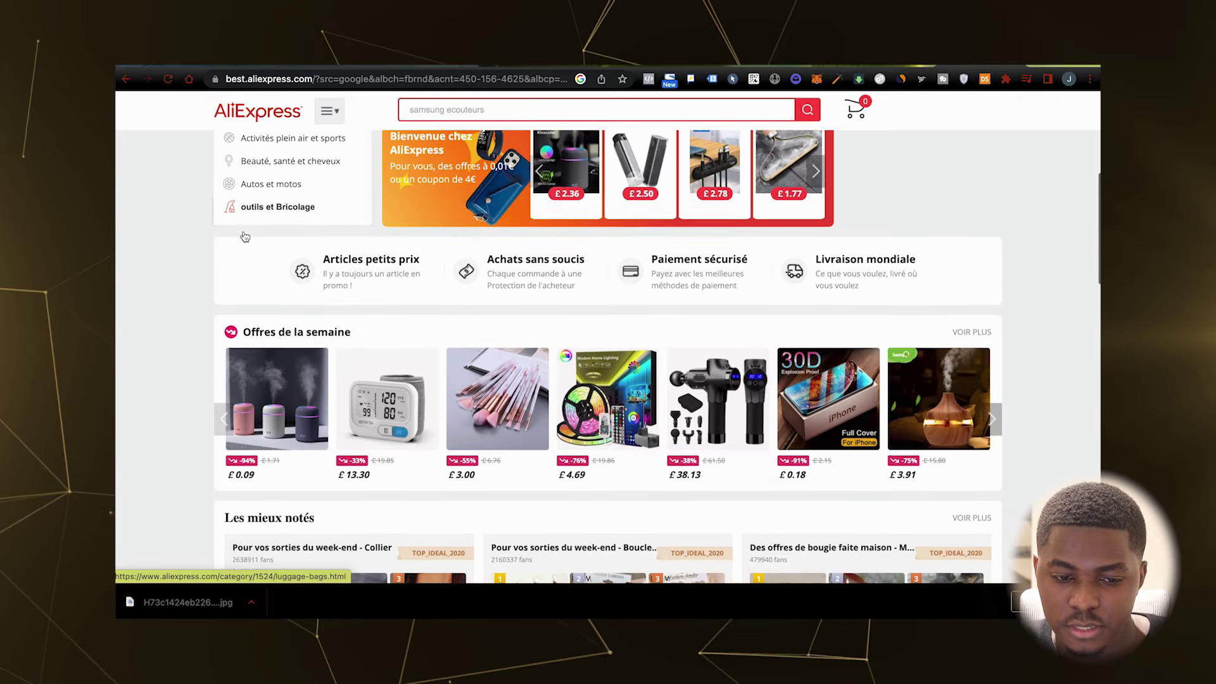
left_click(274, 322)
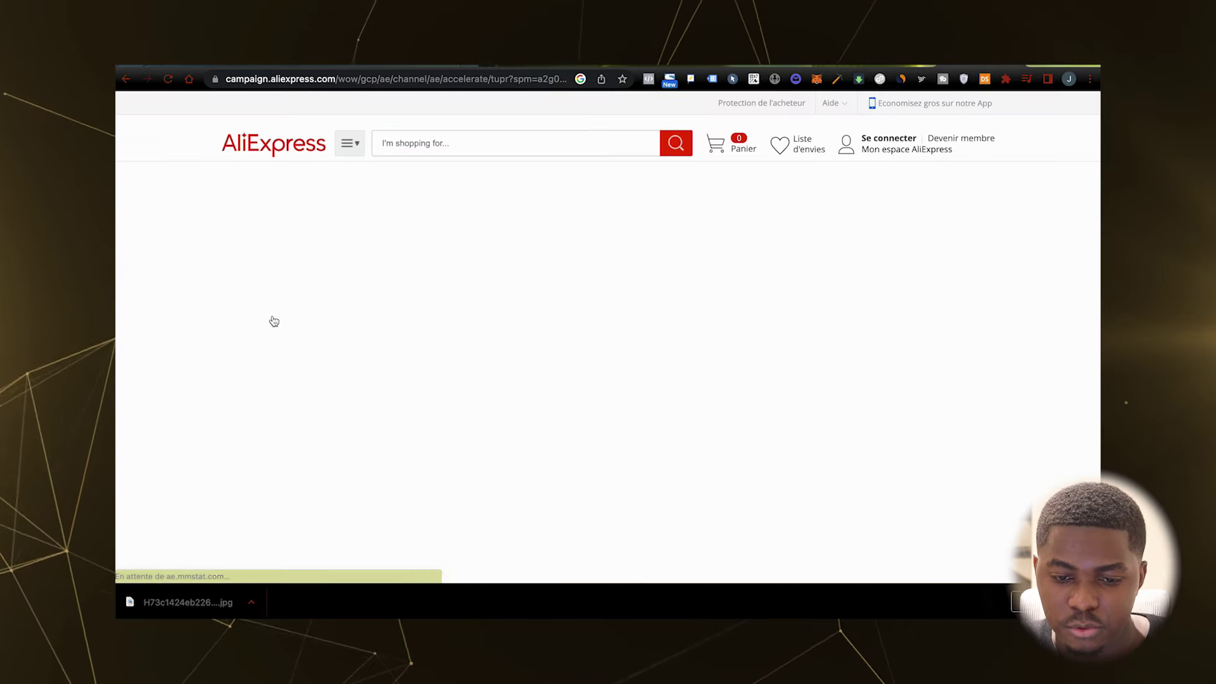
- Import the USB air humidifier from its product page into DSers, then return to DSers
scroll(307, 341, "down", 2)
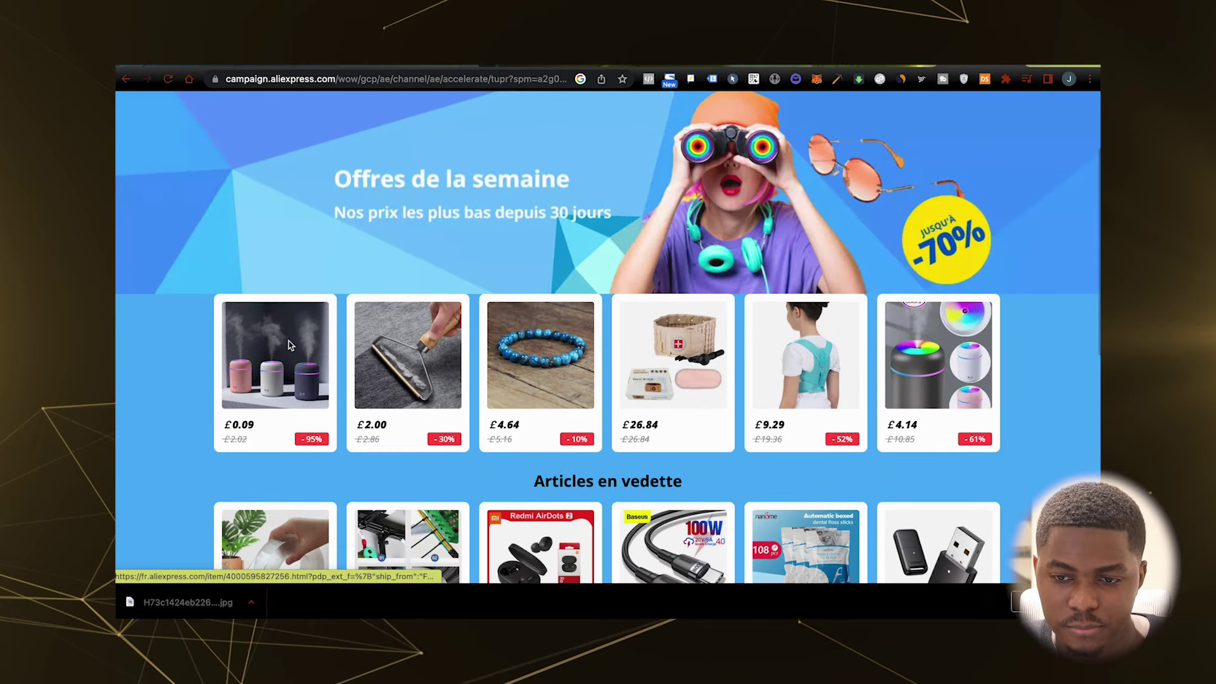
left_click(289, 345)
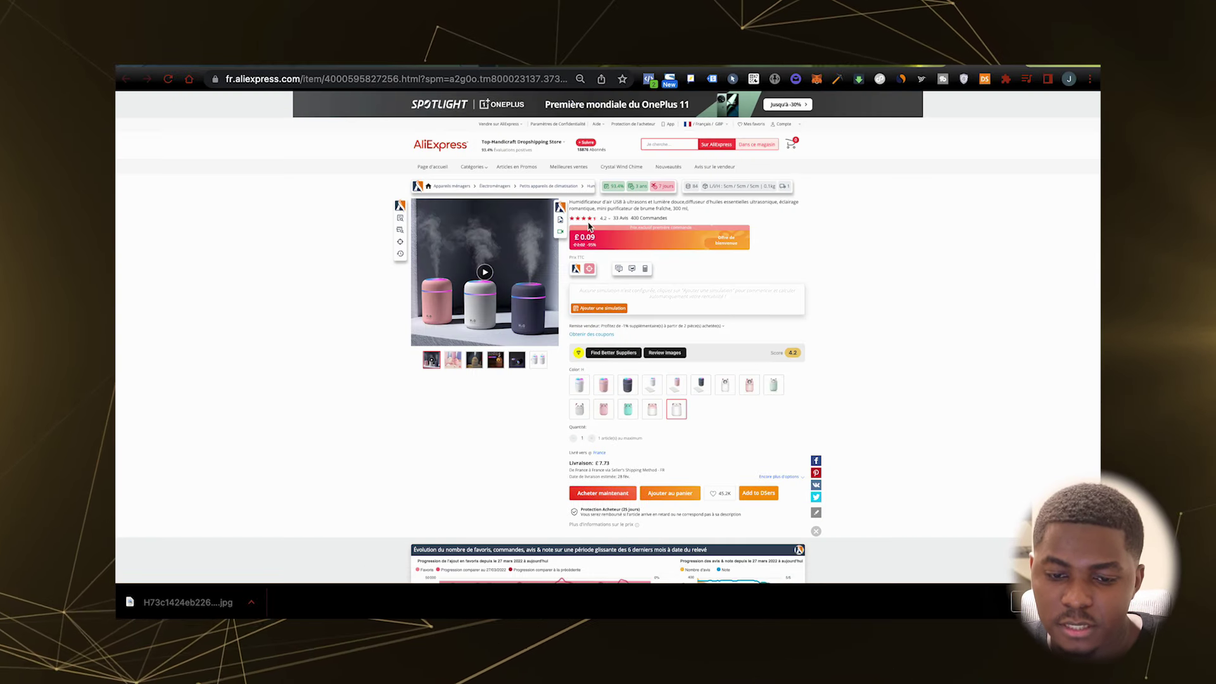
scroll(651, 276, "down", 2)
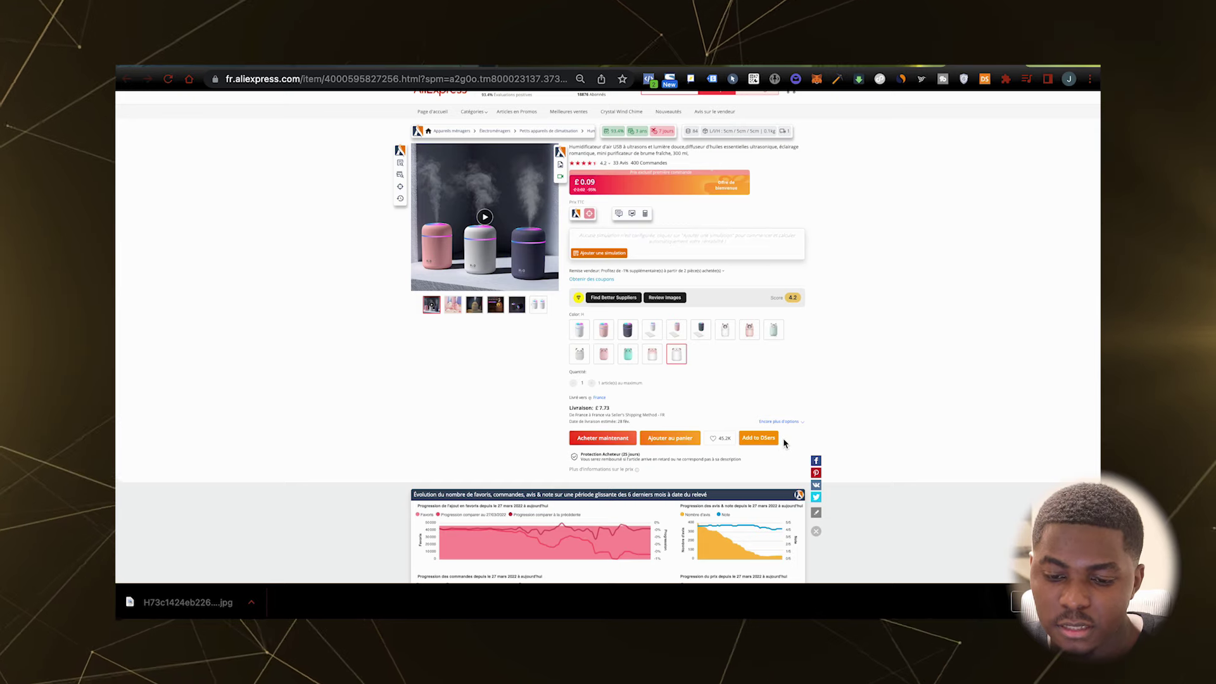
left_click(759, 441)
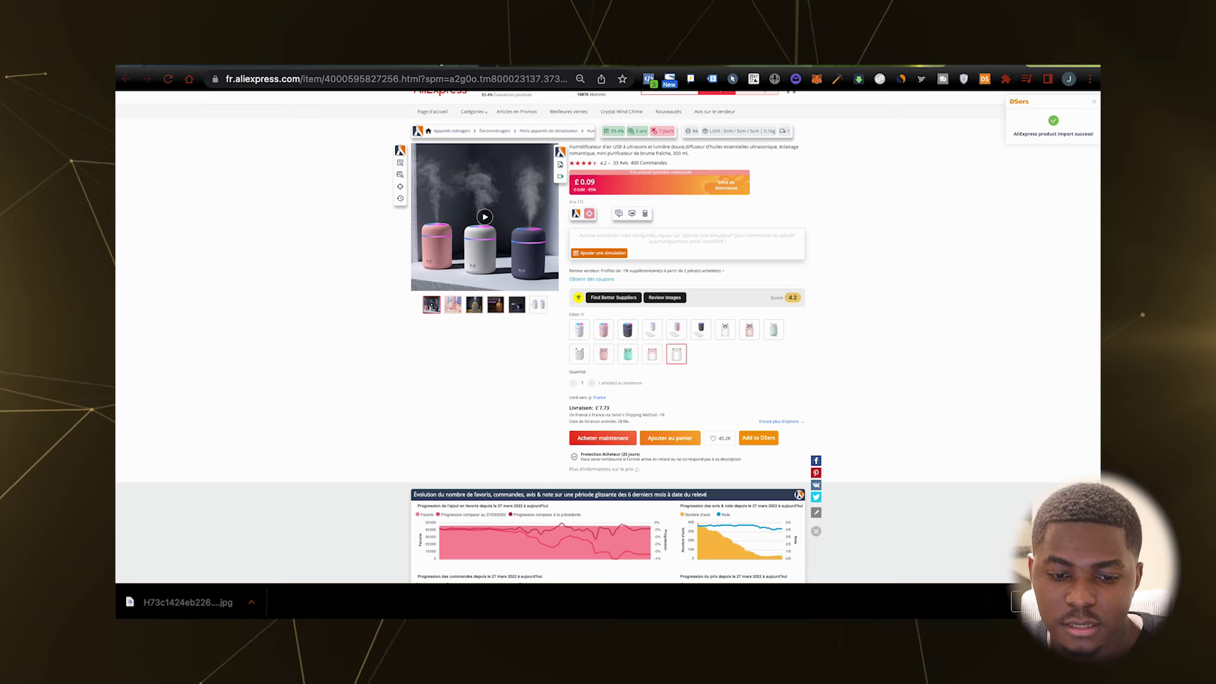
left_click(440, 64)
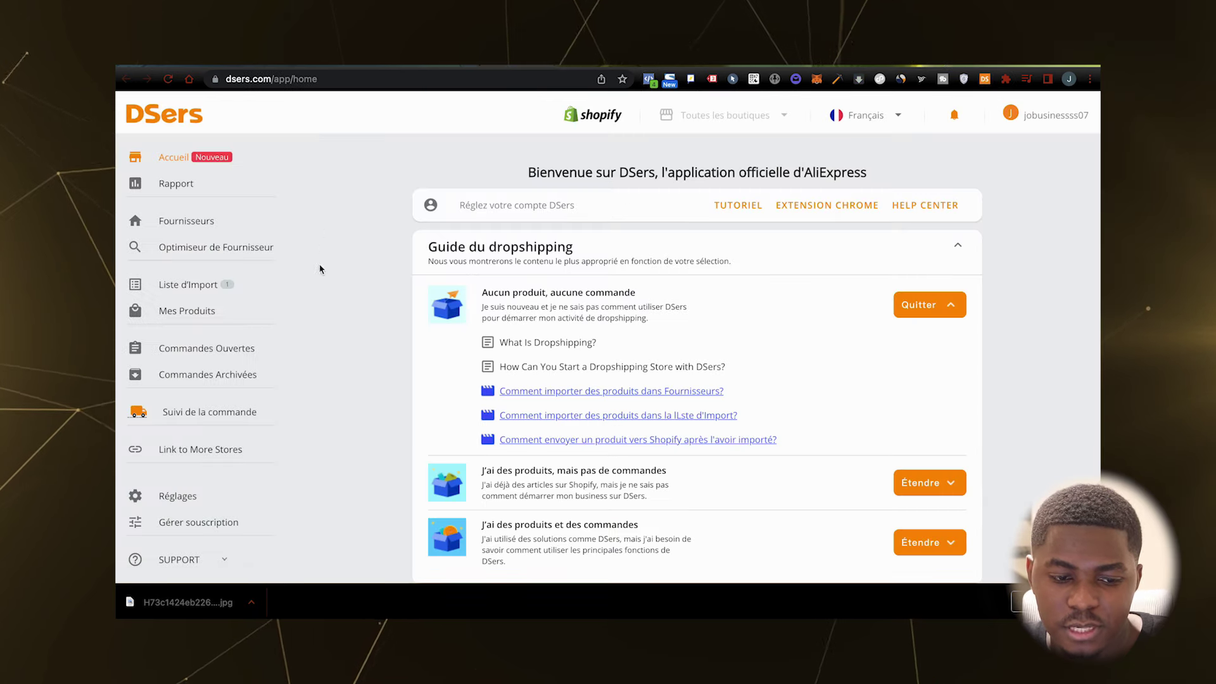
- Go to Liste d'Import and bring up the editor for the 300ml Air Humidifier
left_click(233, 288)
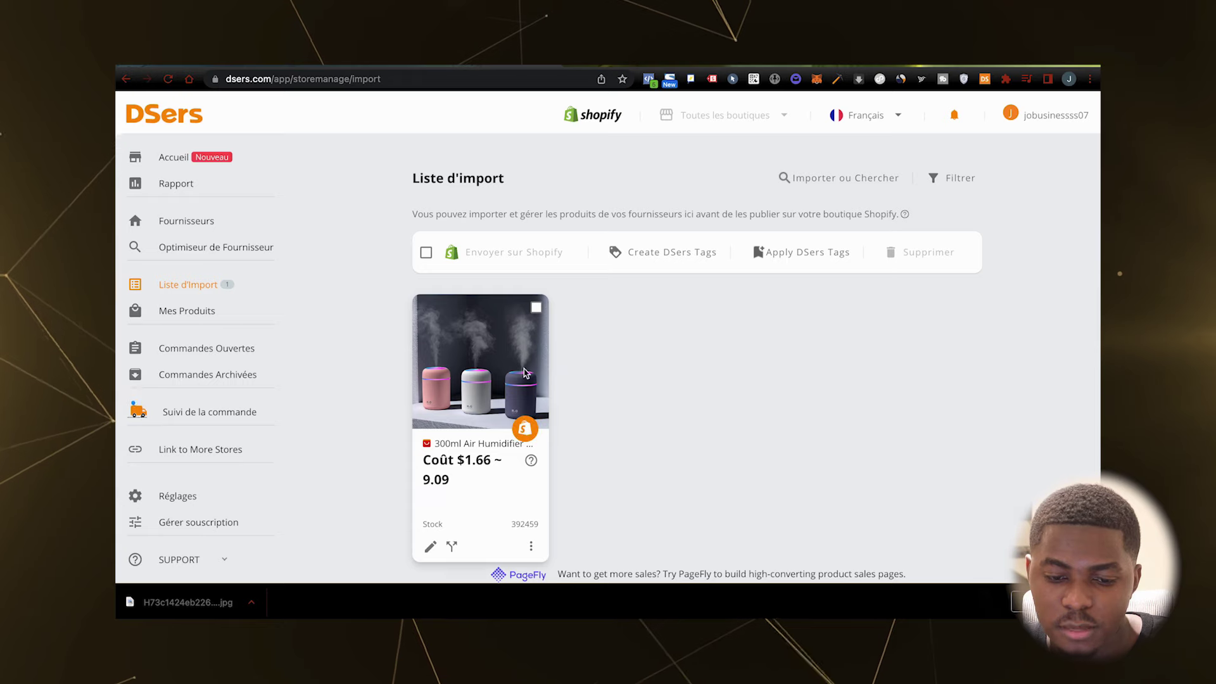
scroll(456, 495, "down", 2)
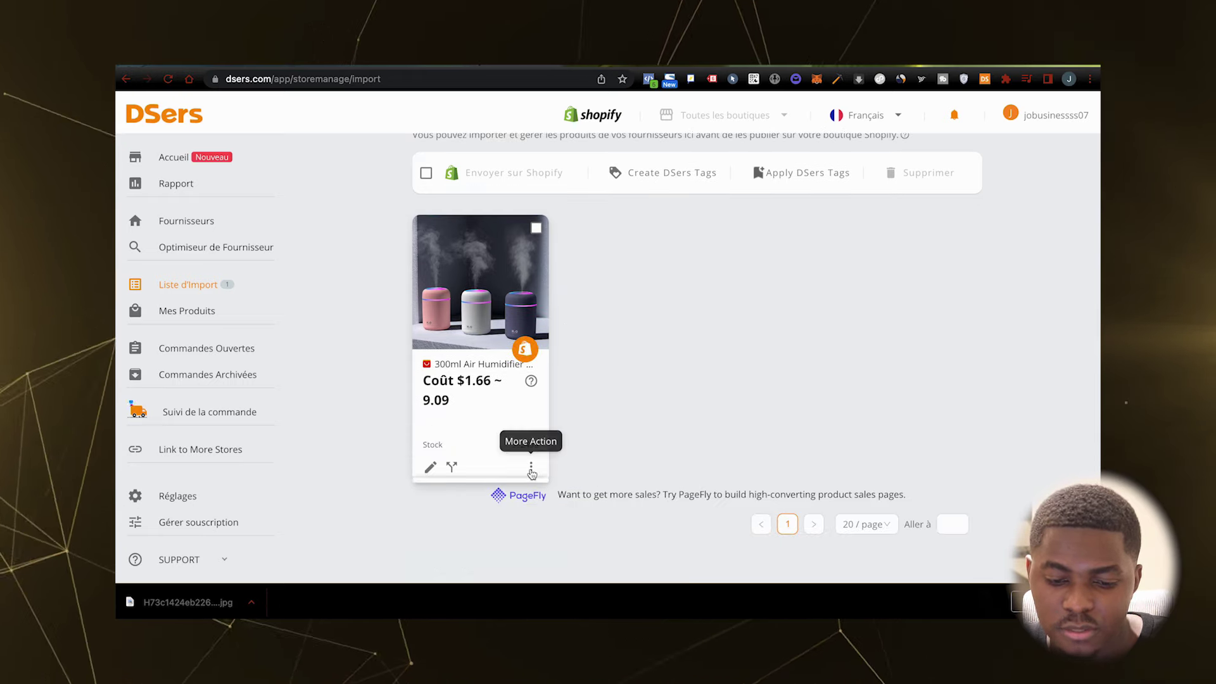
left_click(531, 469)
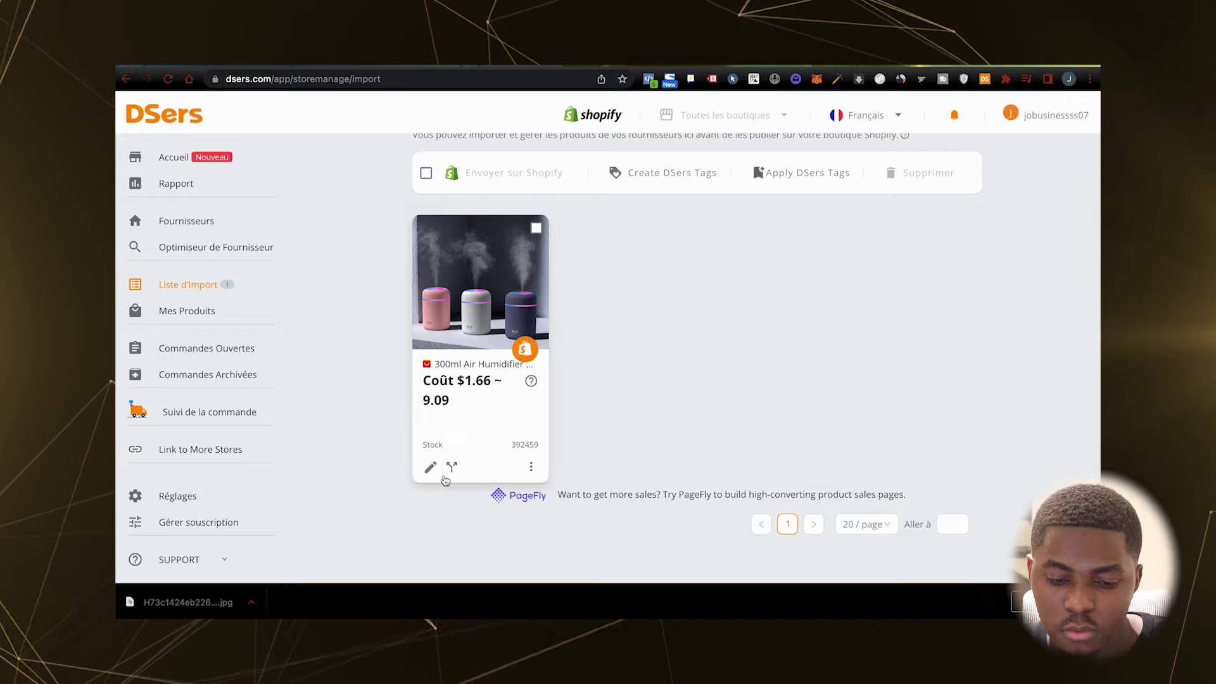
left_click(430, 466)
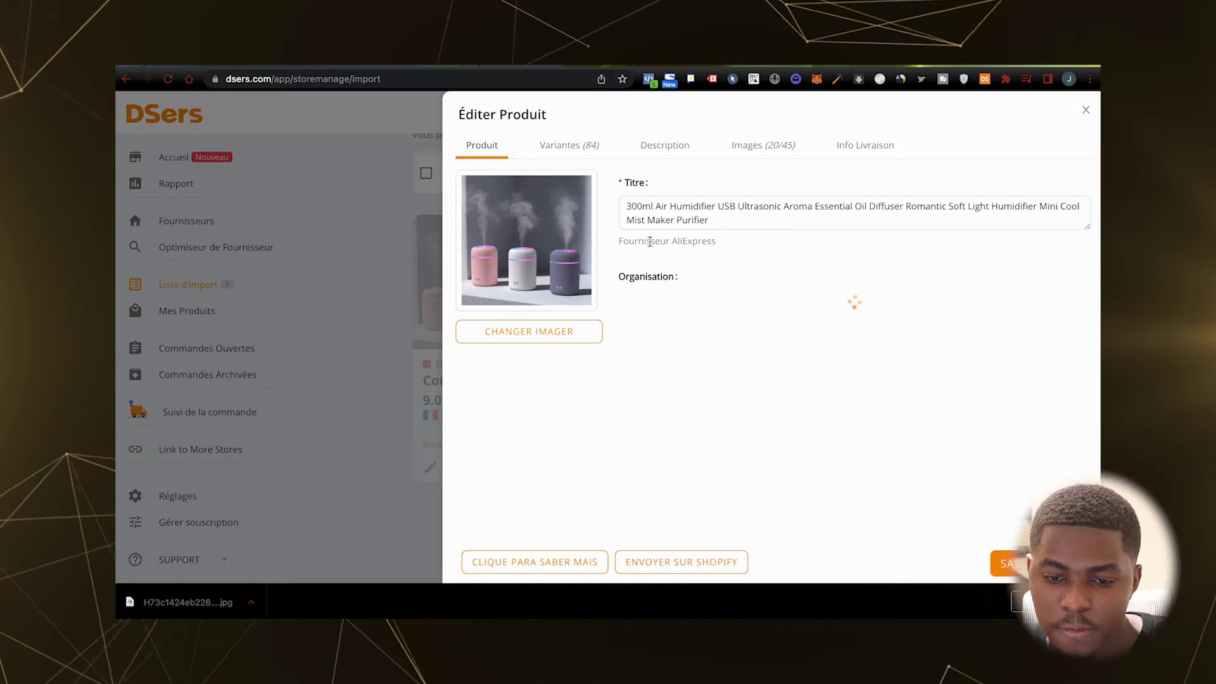
- Select the product title and scroll through the humidifier's 84 variants
left_click_drag(709, 219, 677, 218)
key("ctrl+a")
left_click(569, 147)
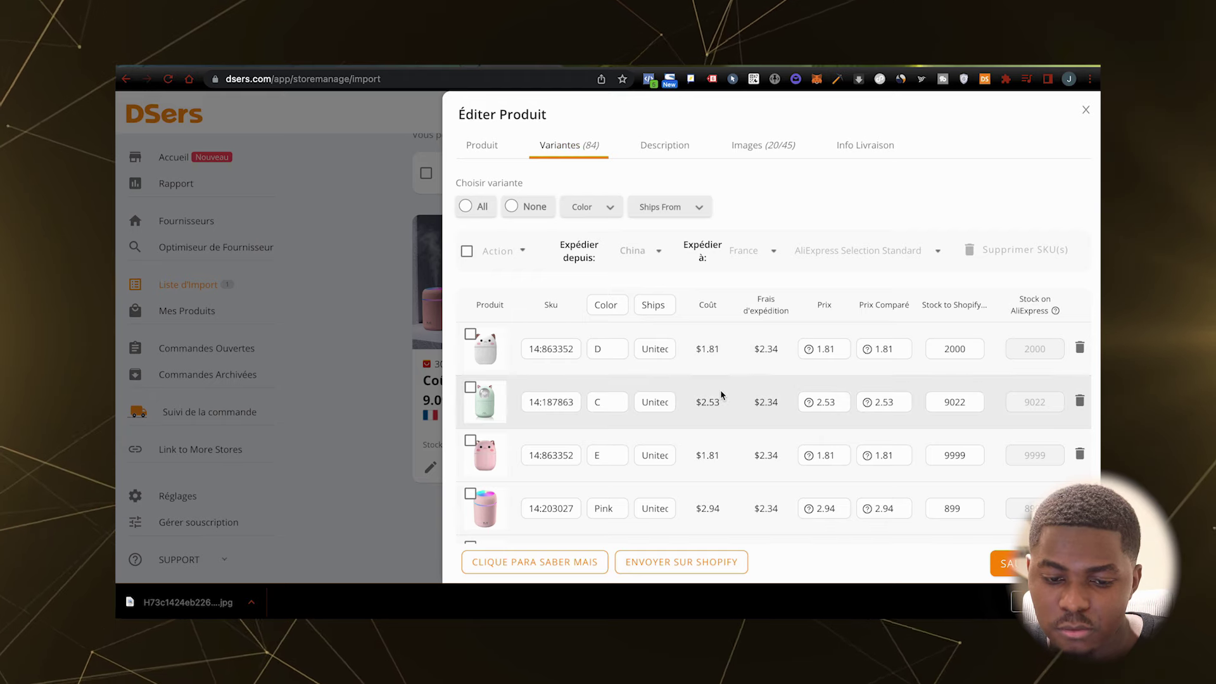
scroll(721, 389, "down", 1)
scroll(601, 440, "down", 4)
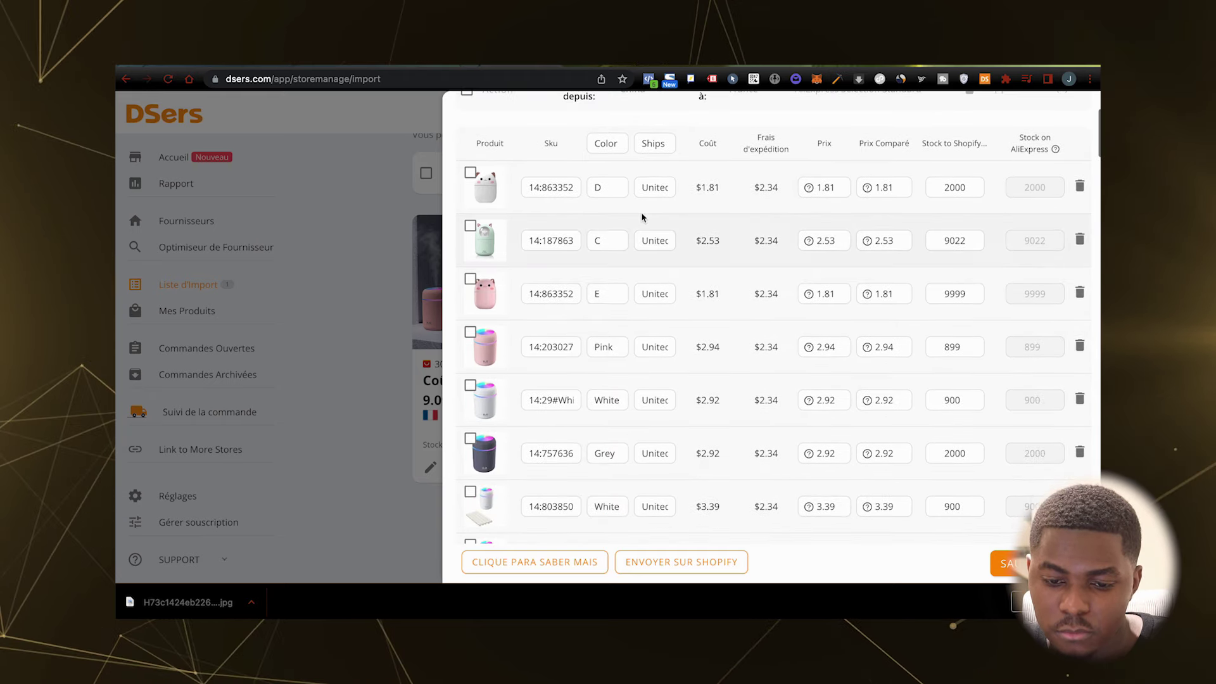
scroll(661, 463, "down", 8)
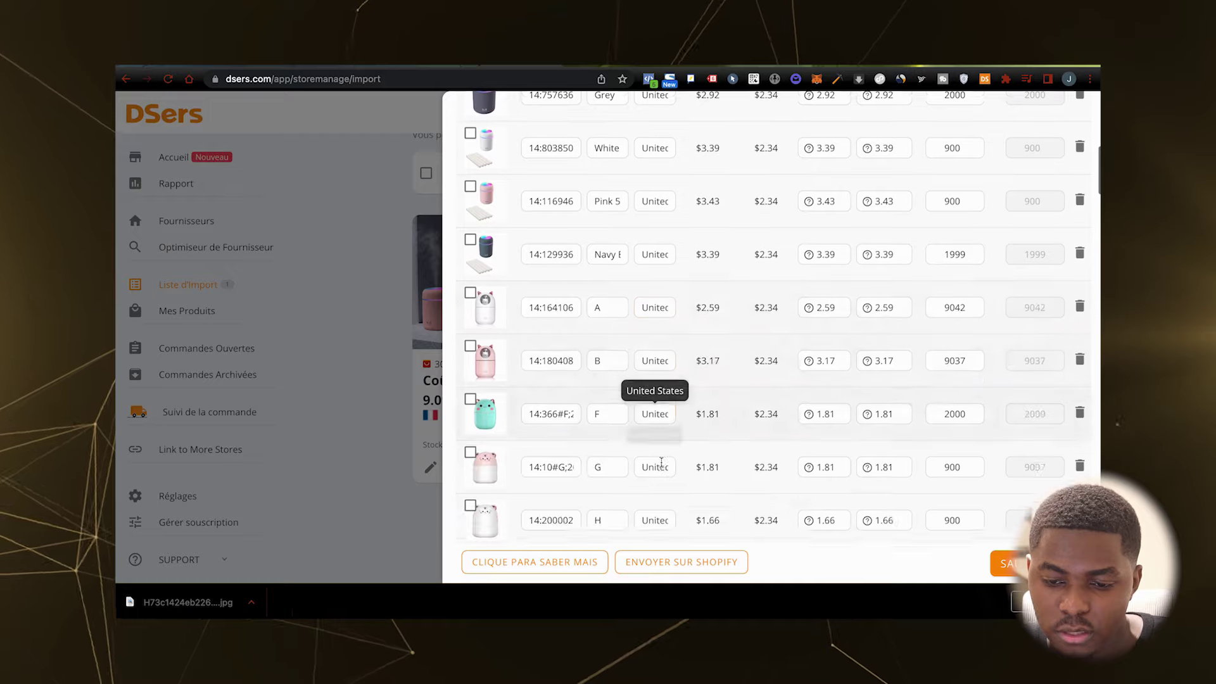
scroll(673, 354, "up", 7)
scroll(674, 354, "up", 6)
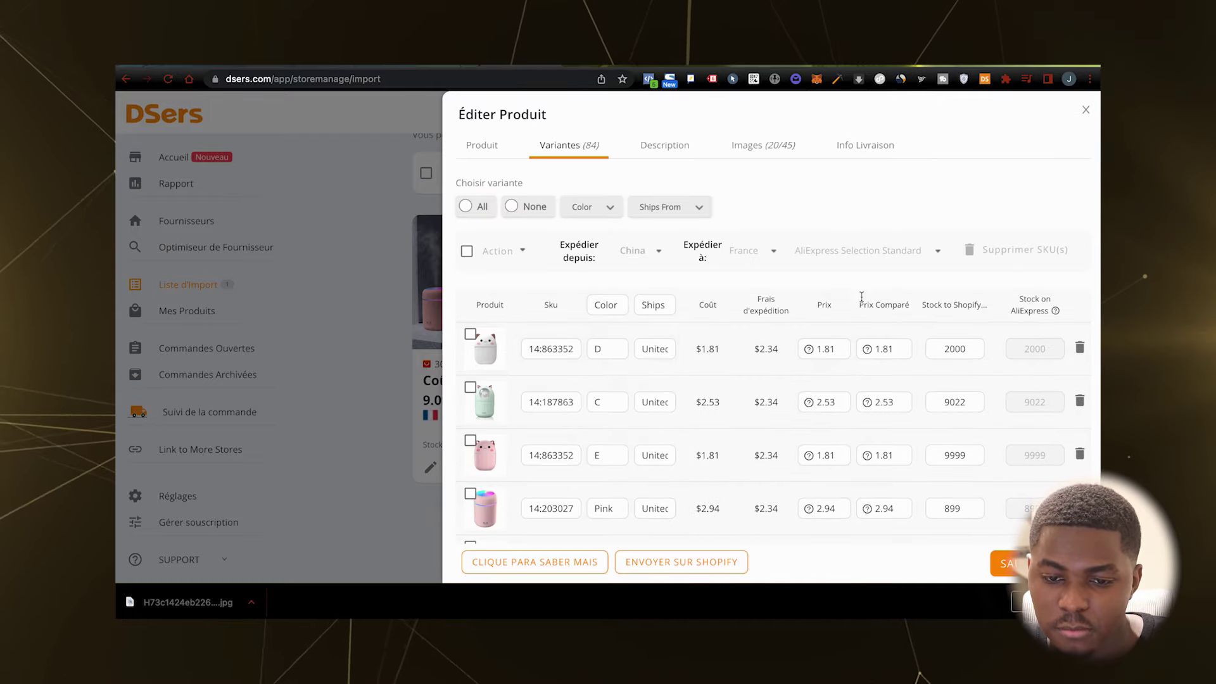
- Check the description and images, then quit the editor without saving
left_click(684, 147)
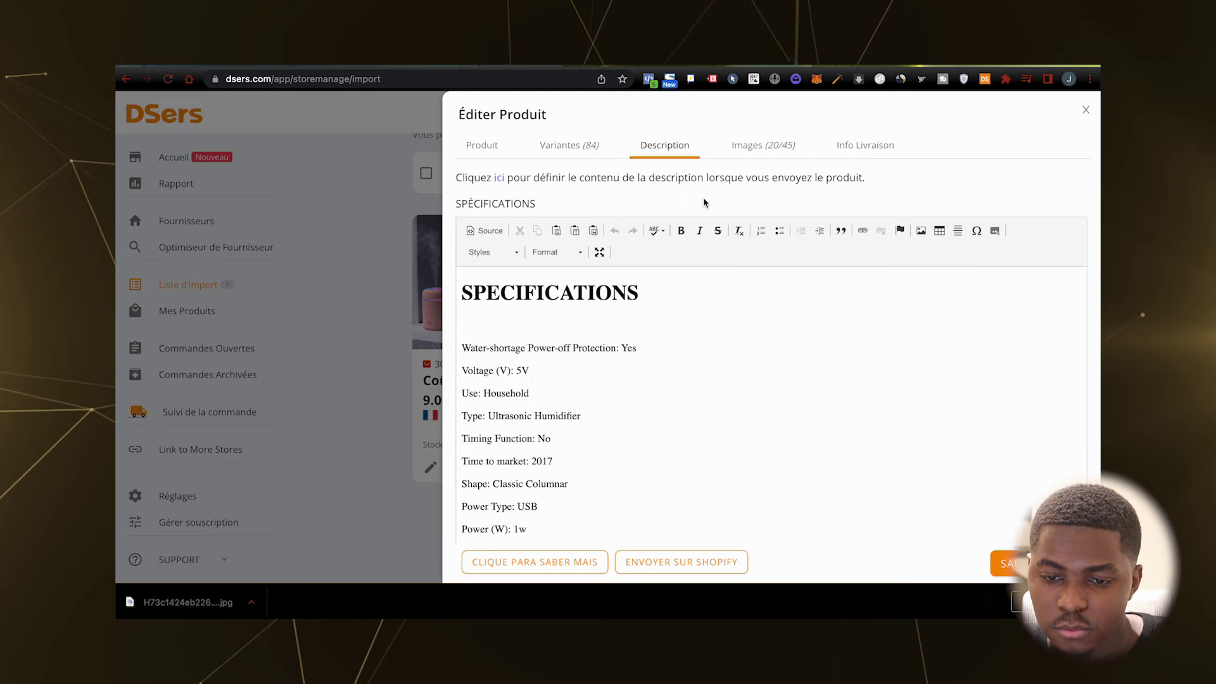
left_click(747, 155)
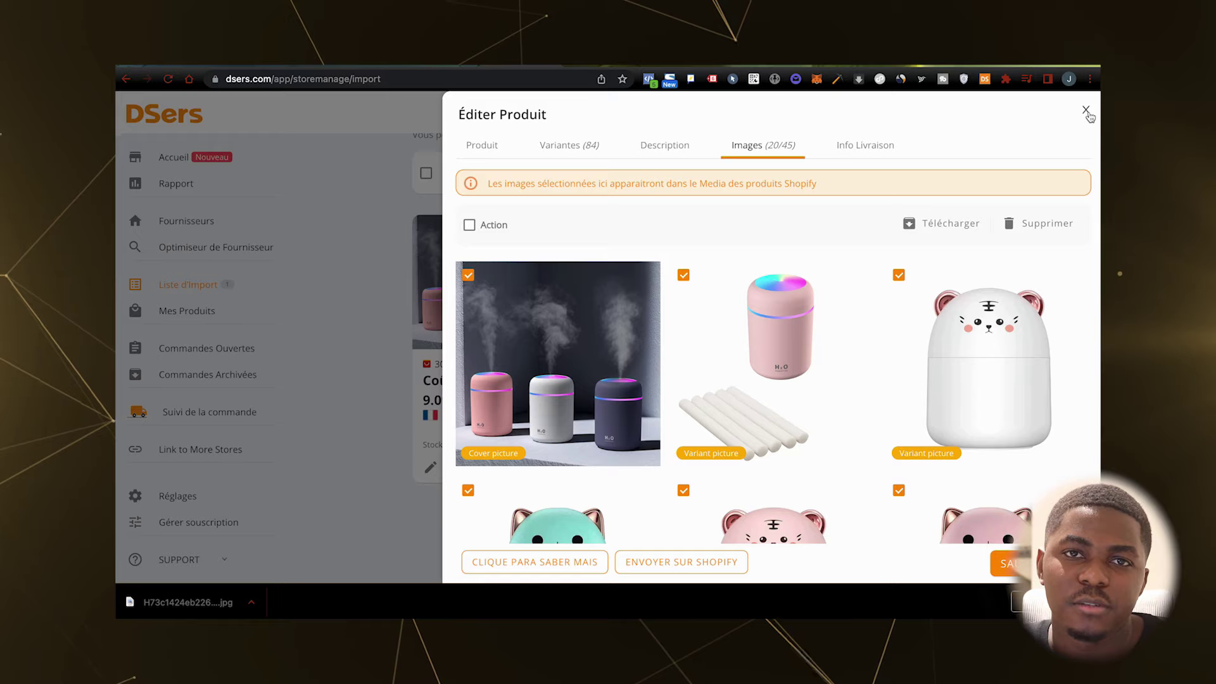
left_click(1085, 122)
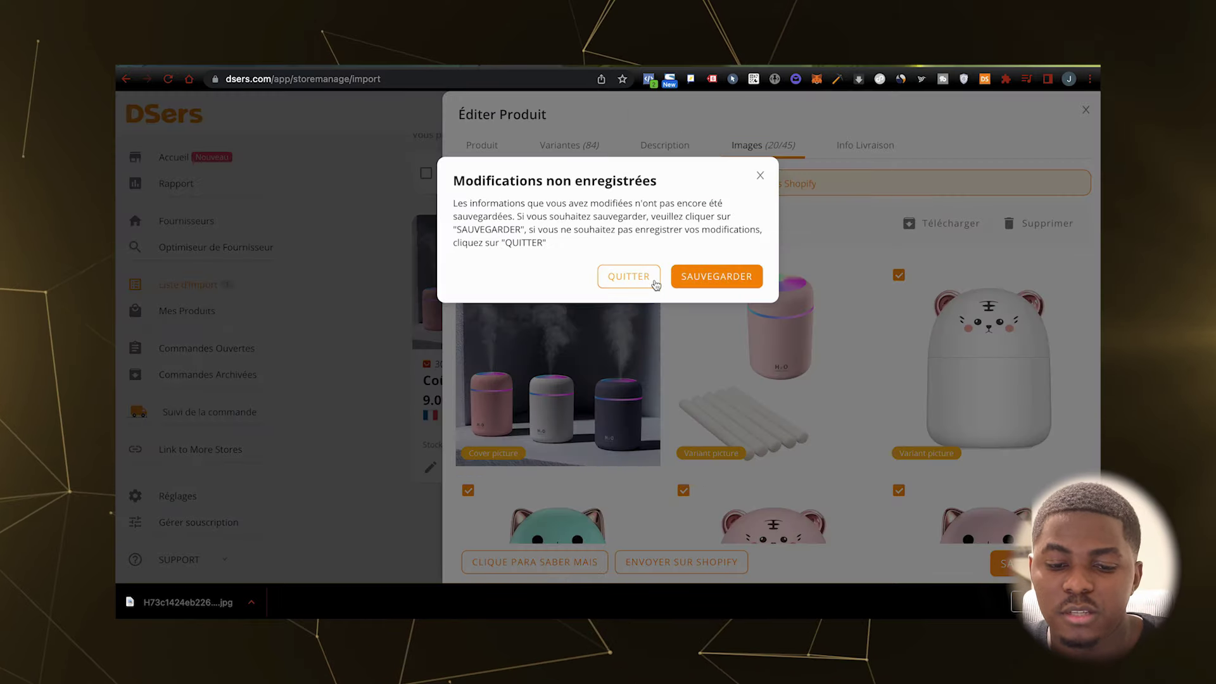
left_click(628, 275)
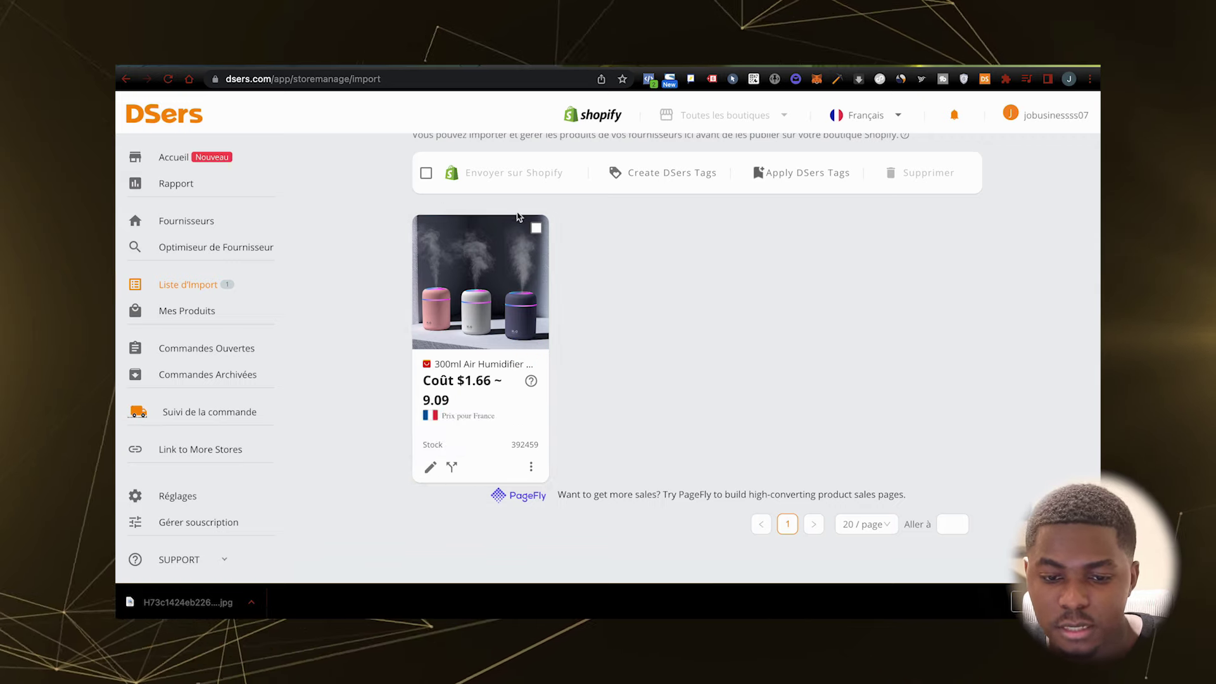
- Push the humidifier to Shopify with out-of-stock selling and publishing enabled
left_click(537, 230)
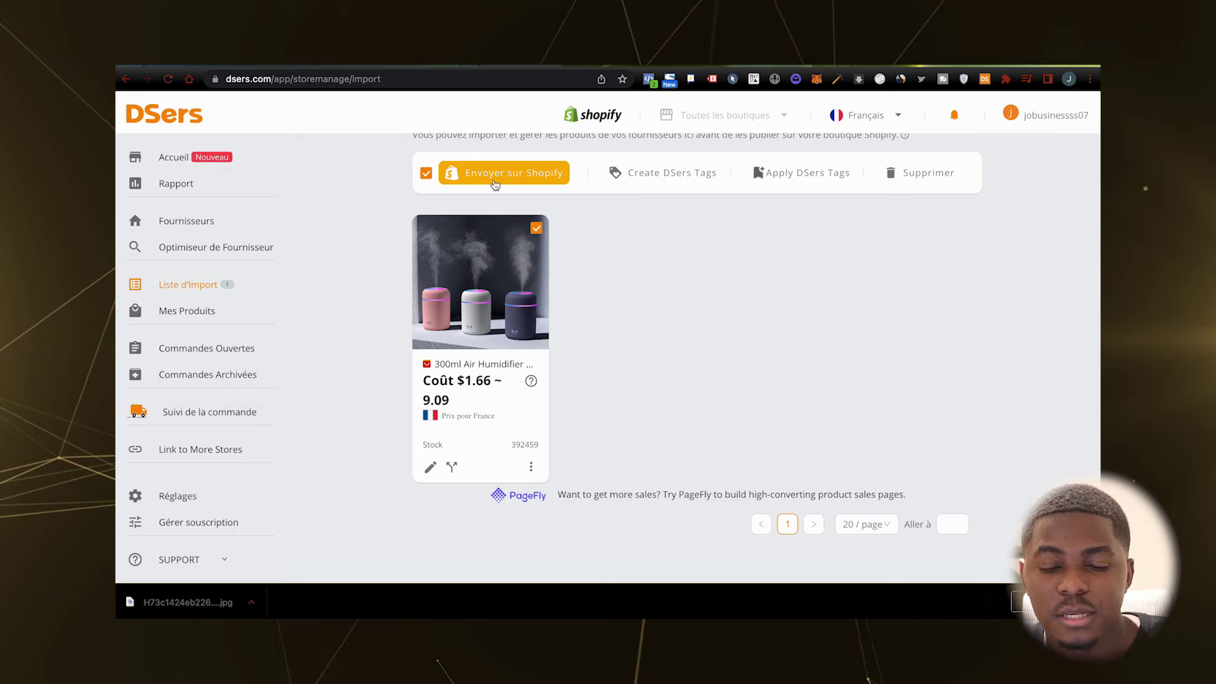
left_click(496, 184)
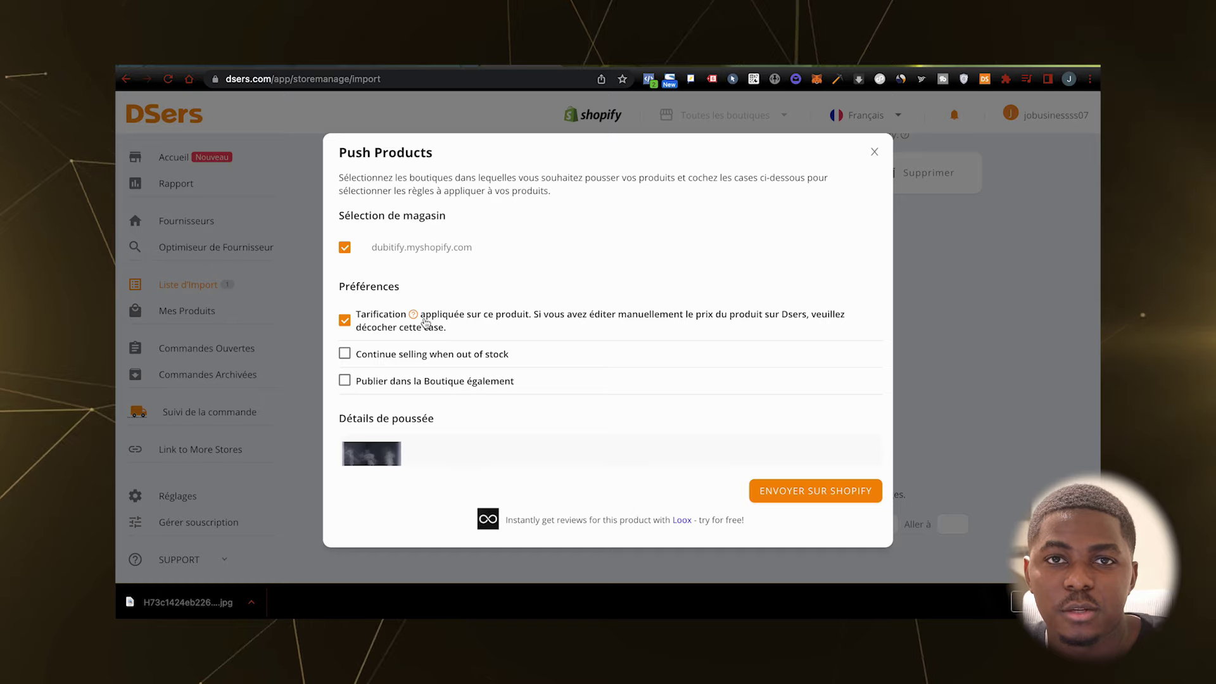
left_click(344, 353)
scroll(352, 388, "down", 1)
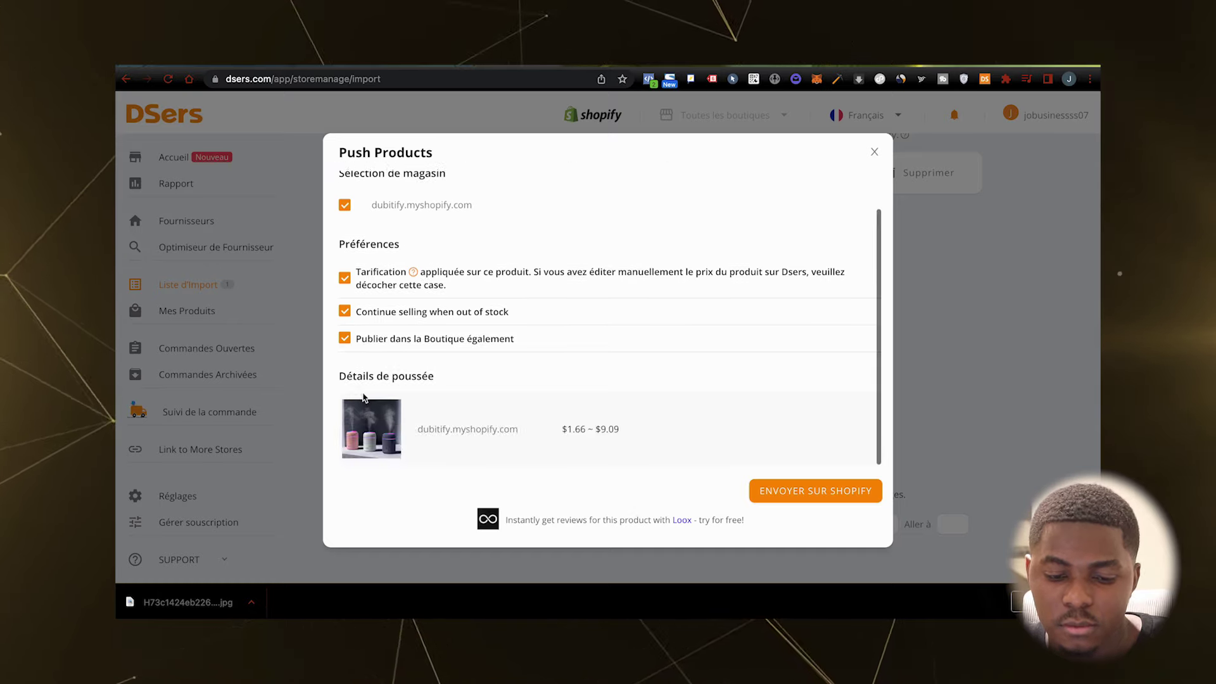
left_click(800, 497)
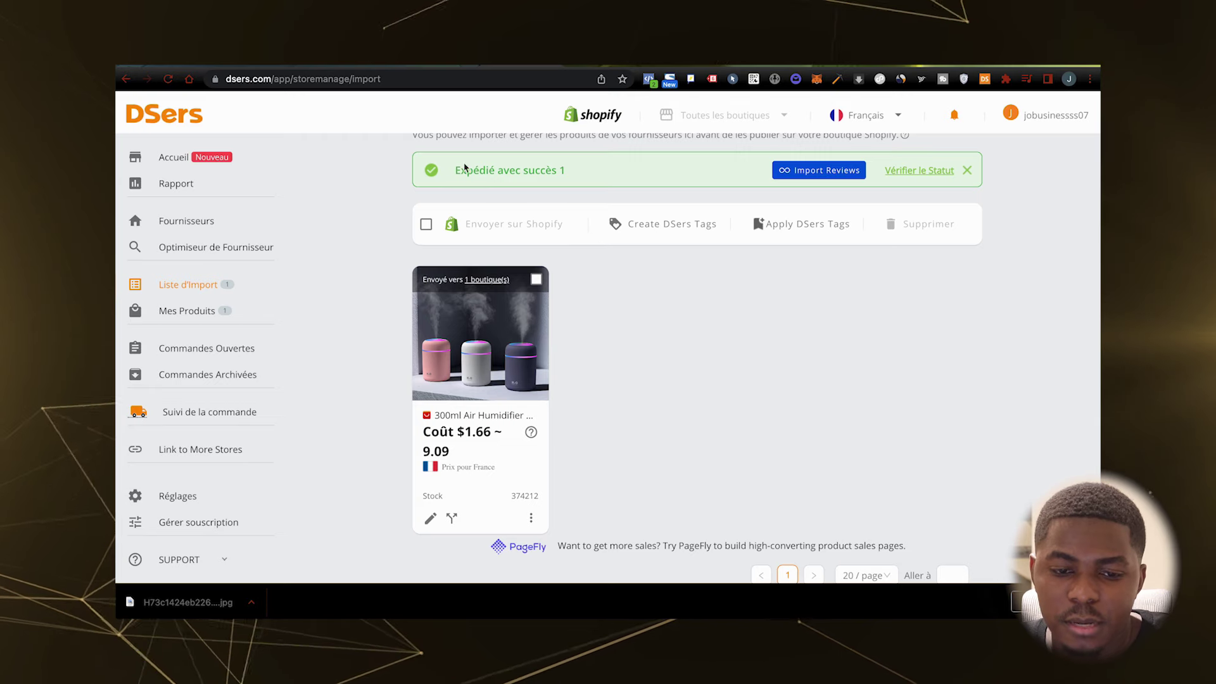
left_click(443, 66)
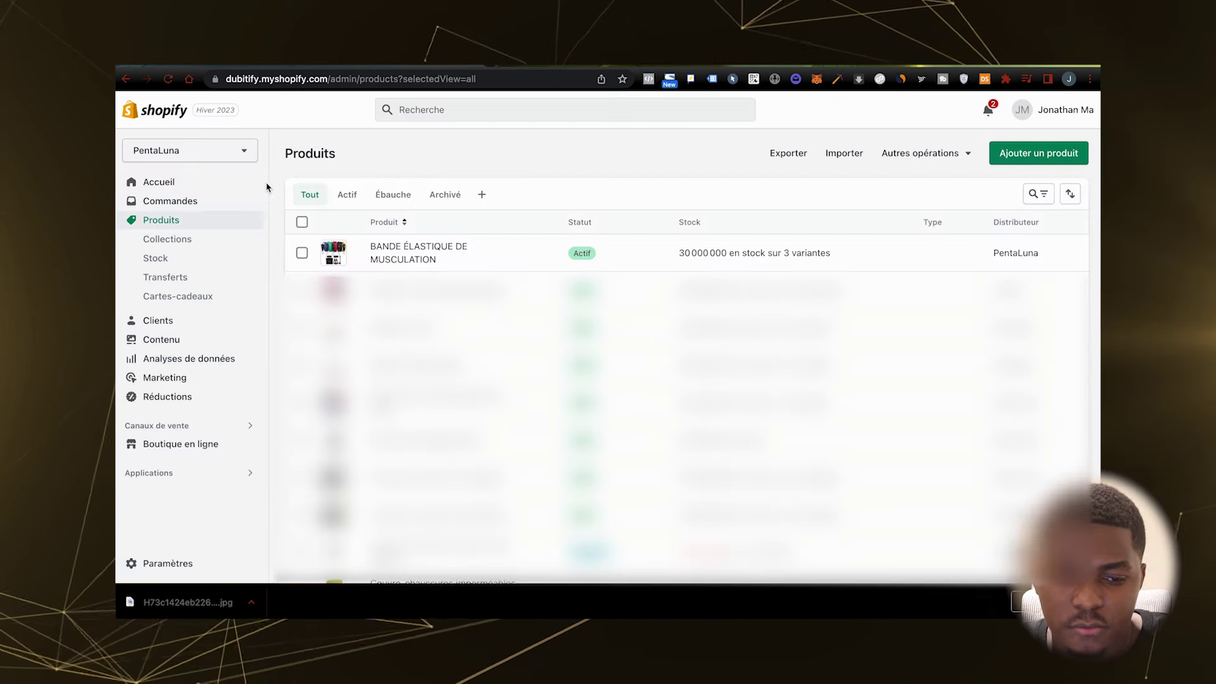
- Review the humidifier's variant prices in Shopify, then return to the Produits list
left_click(169, 79)
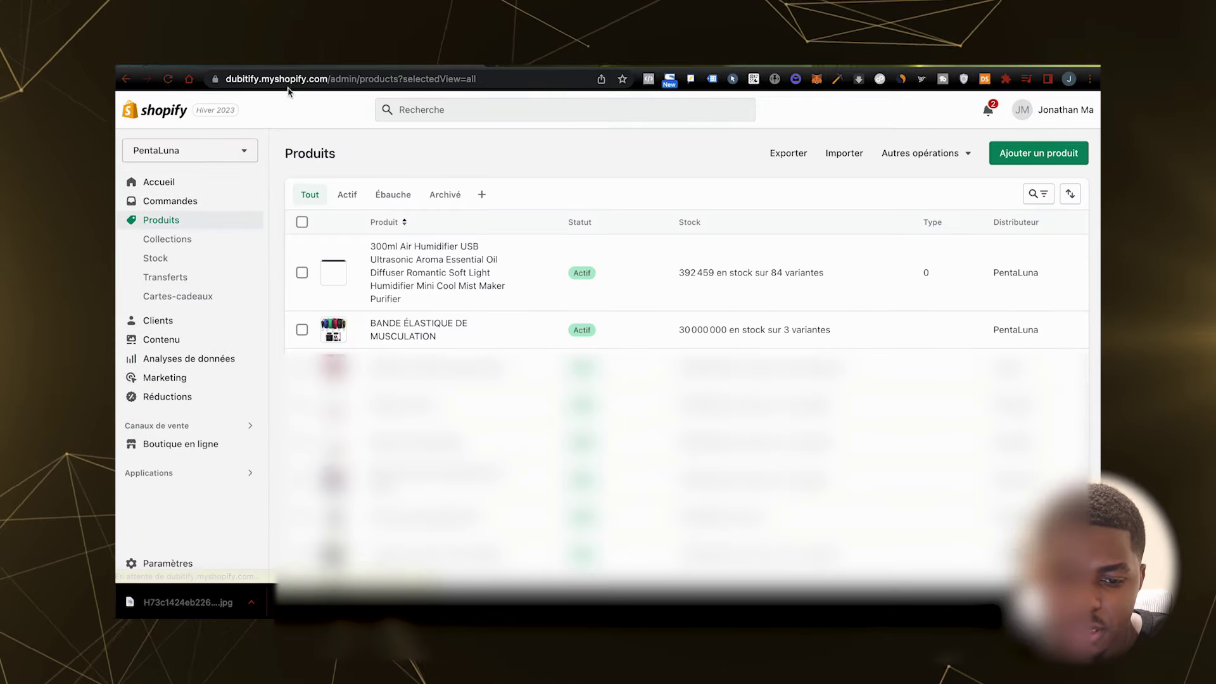
left_click(435, 279)
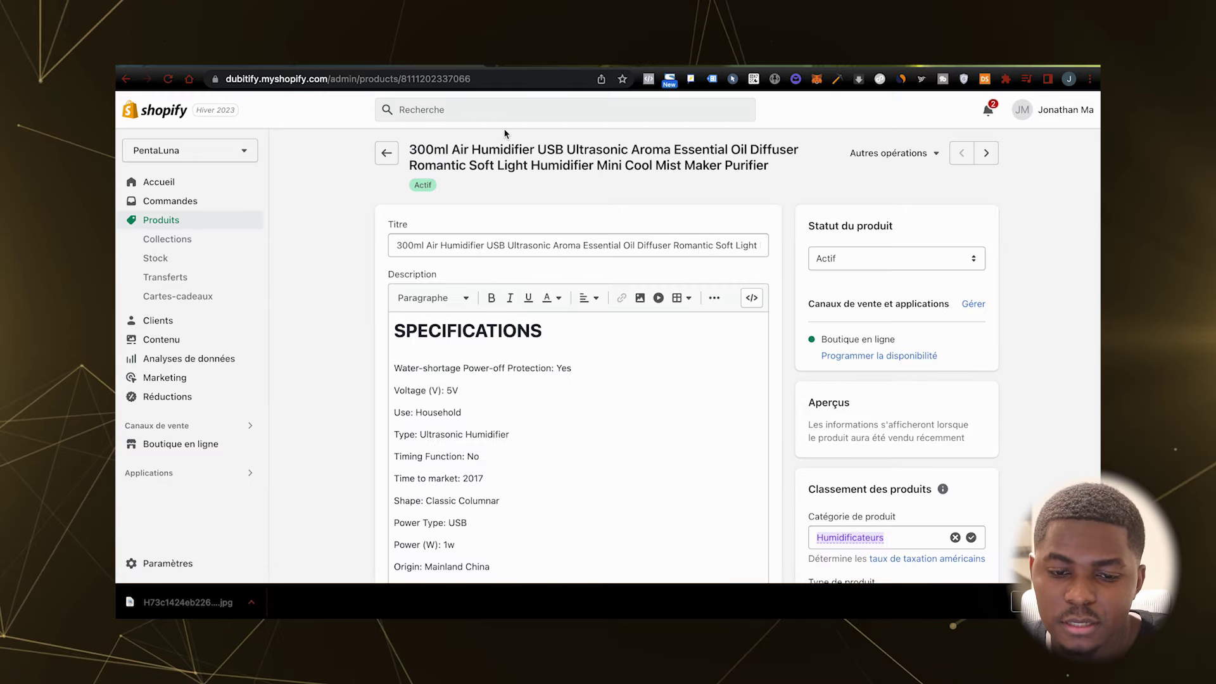
scroll(476, 202, "down", 1)
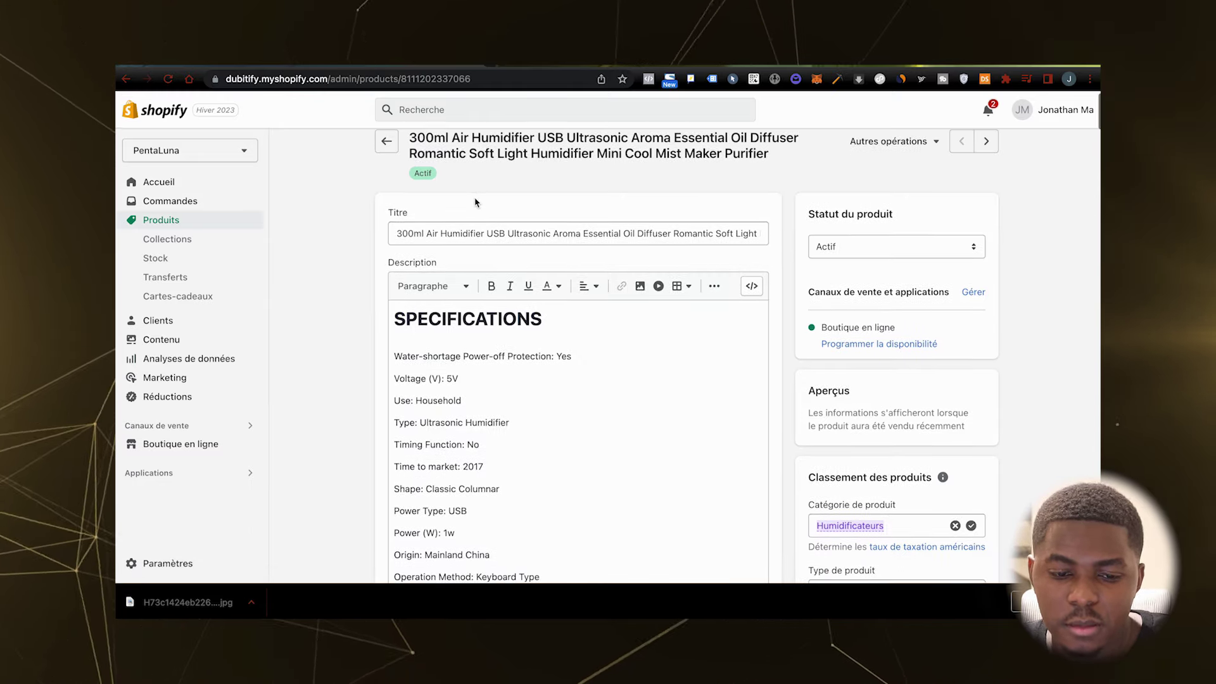
scroll(406, 242, "down", 15)
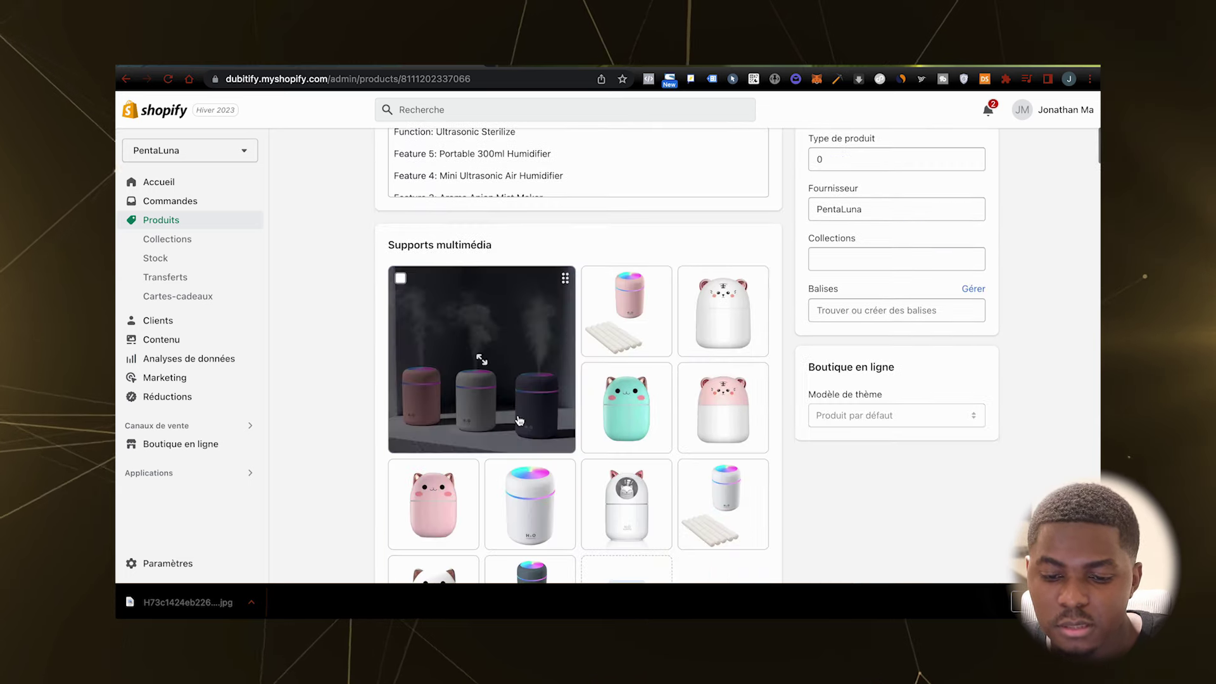
scroll(507, 380, "down", 3)
scroll(639, 424, "down", 9)
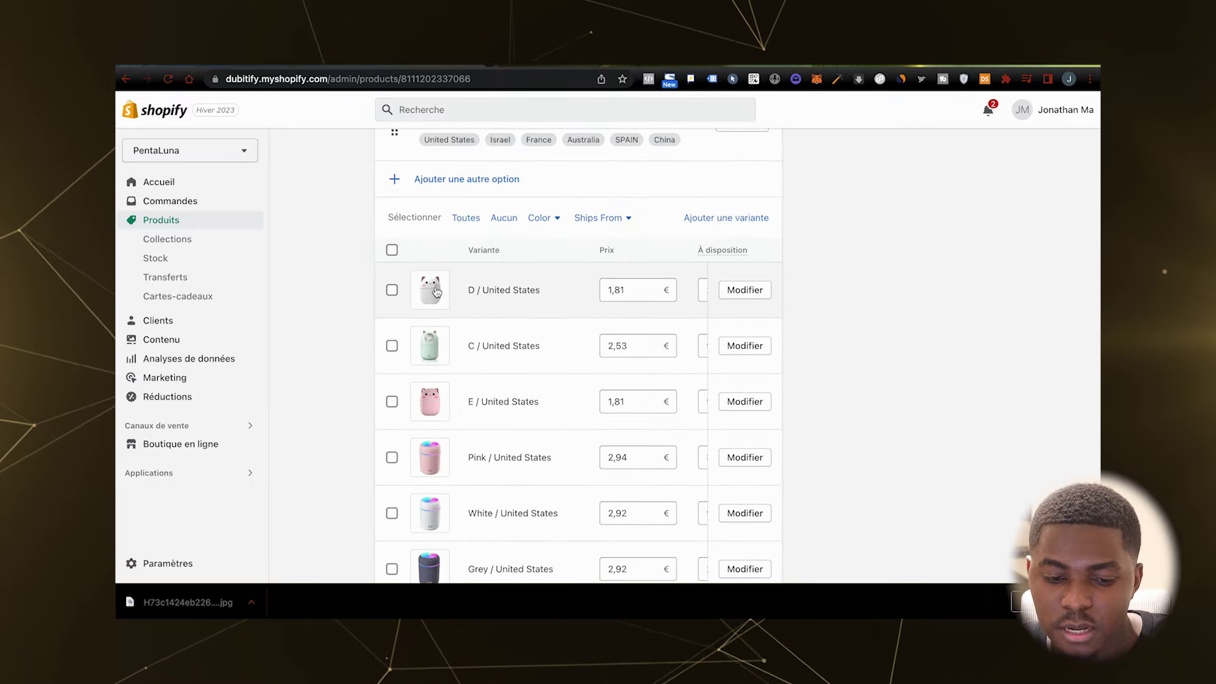
scroll(436, 410, "down", 1)
scroll(435, 411, "down", 3)
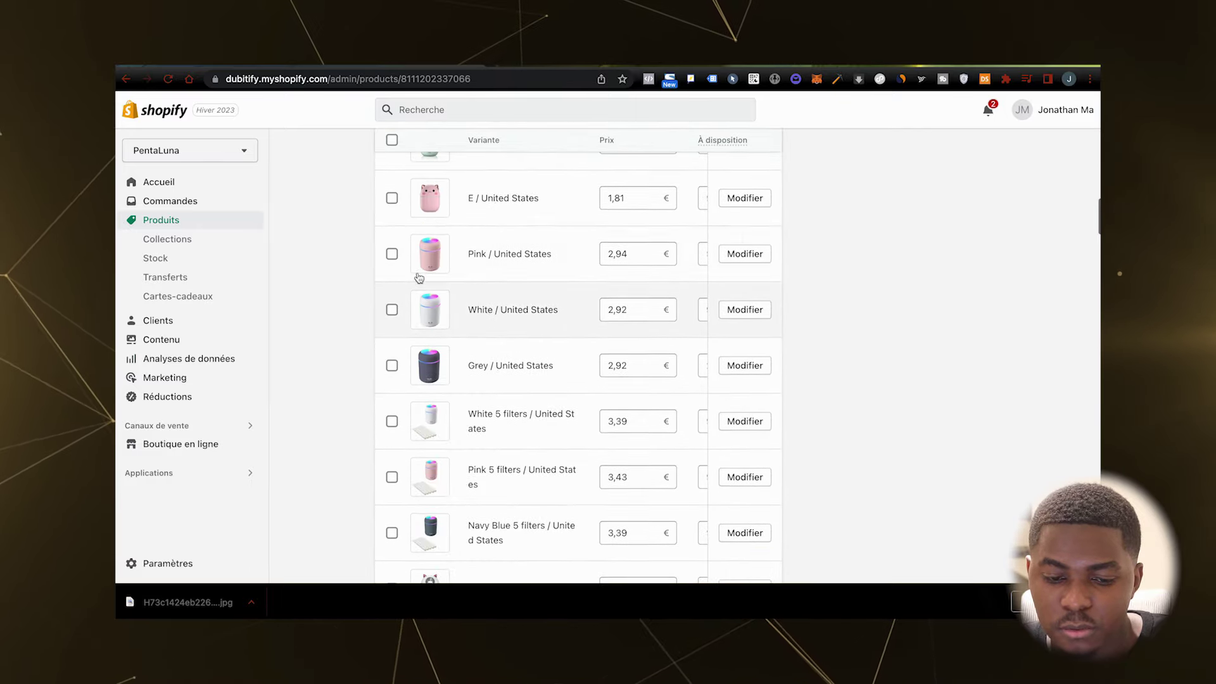
scroll(451, 363, "down", 20)
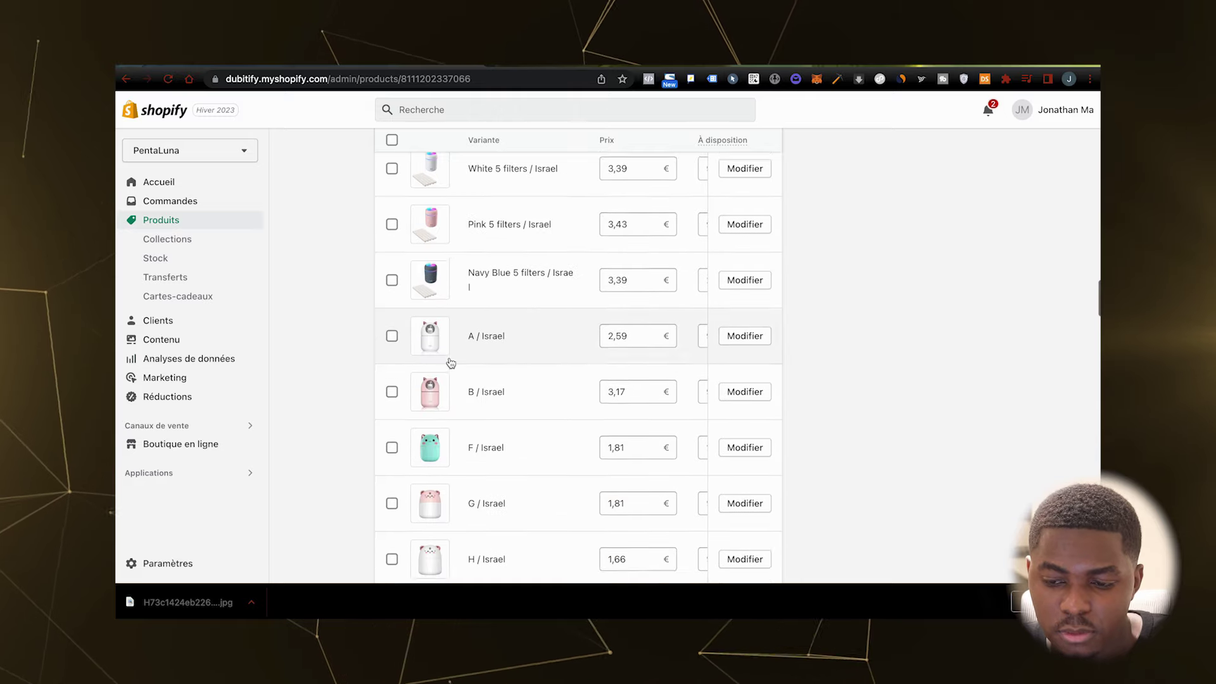
scroll(451, 363, "down", 20)
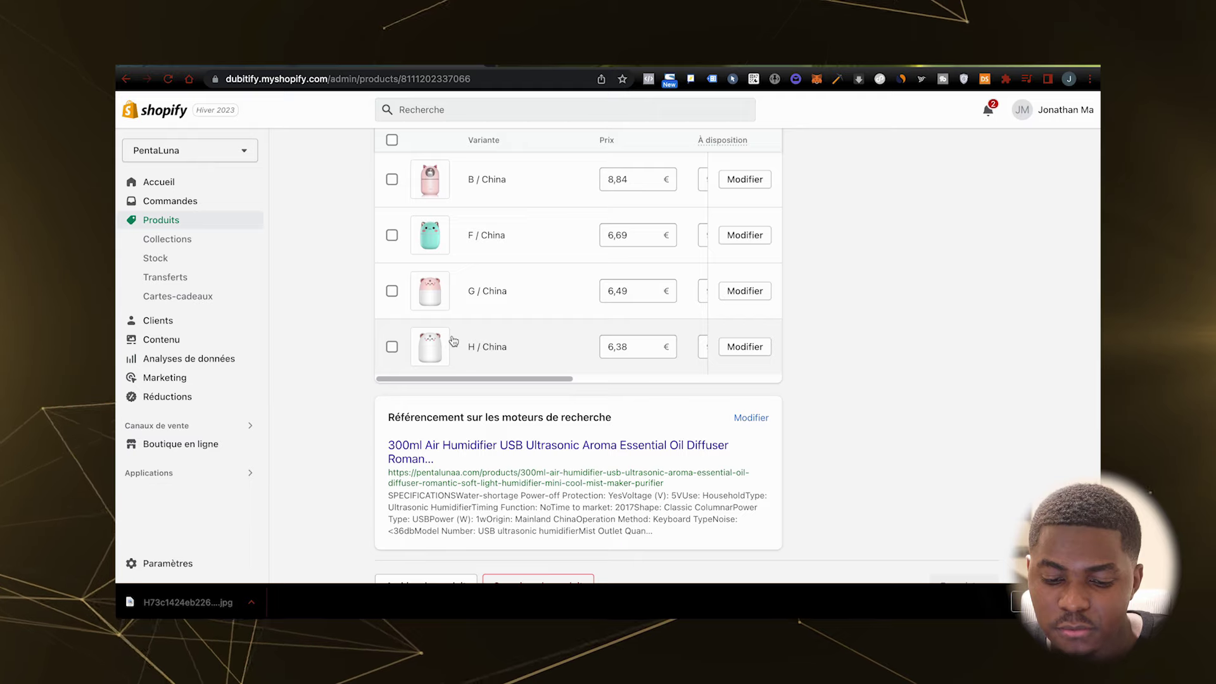
scroll(453, 341, "up", 10)
scroll(453, 341, "up", 20)
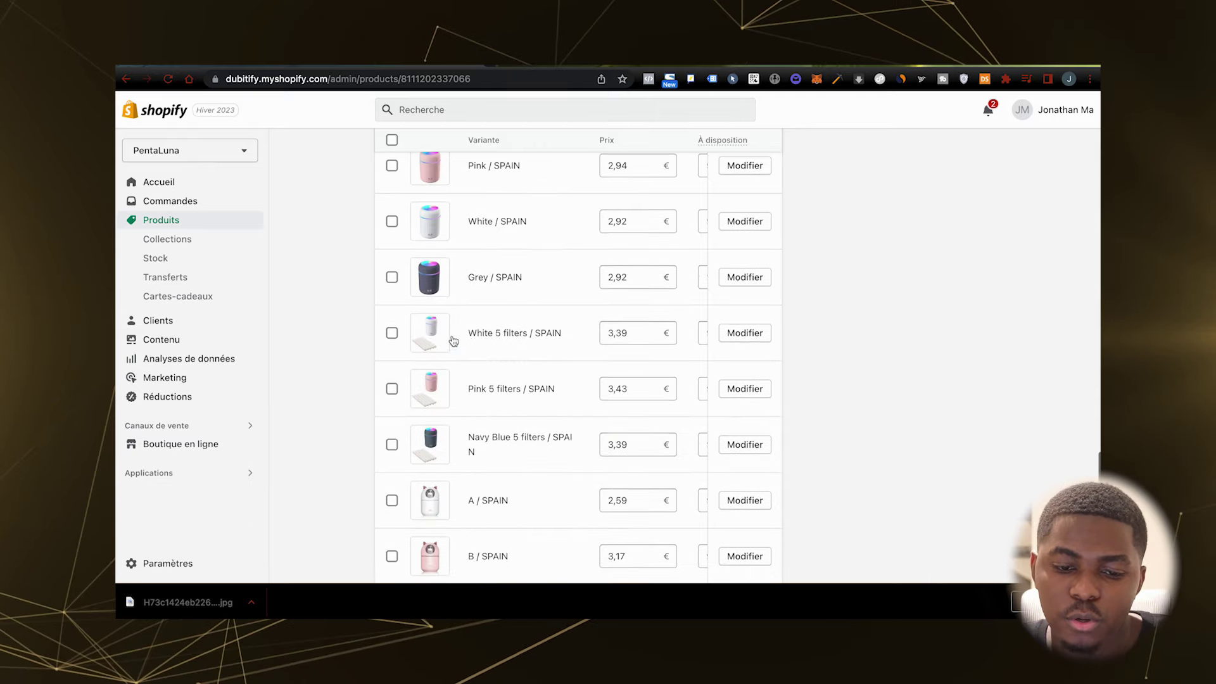
scroll(454, 341, "up", 20)
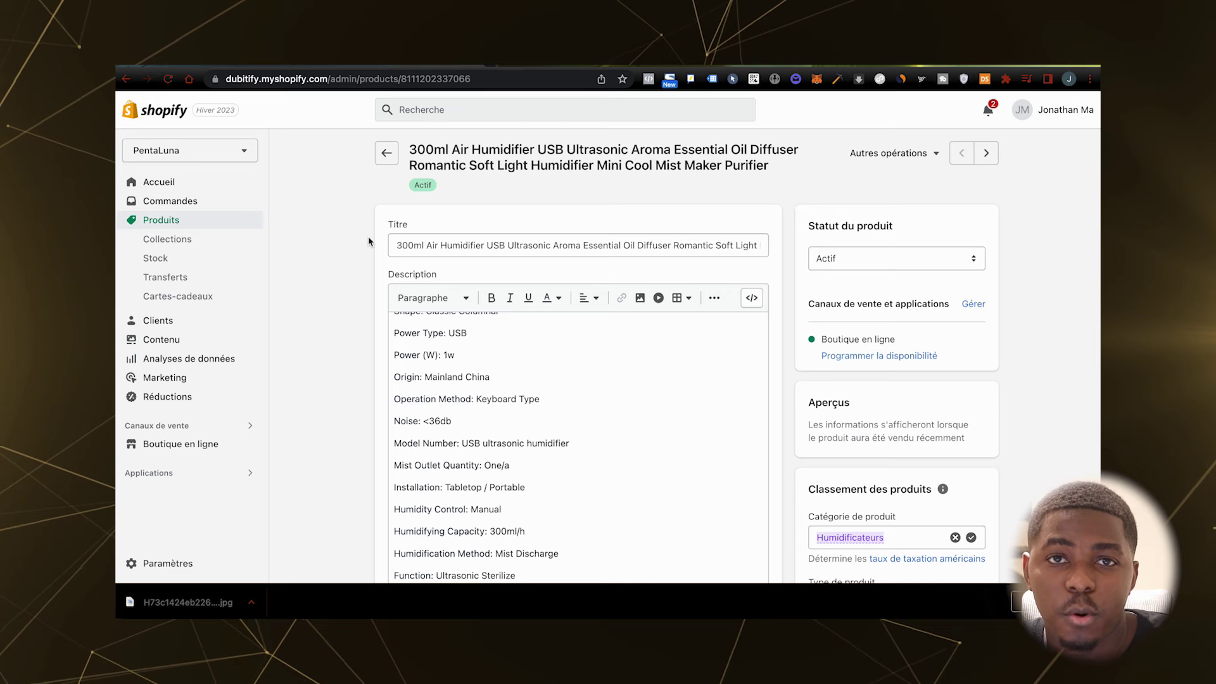
left_click(386, 153)
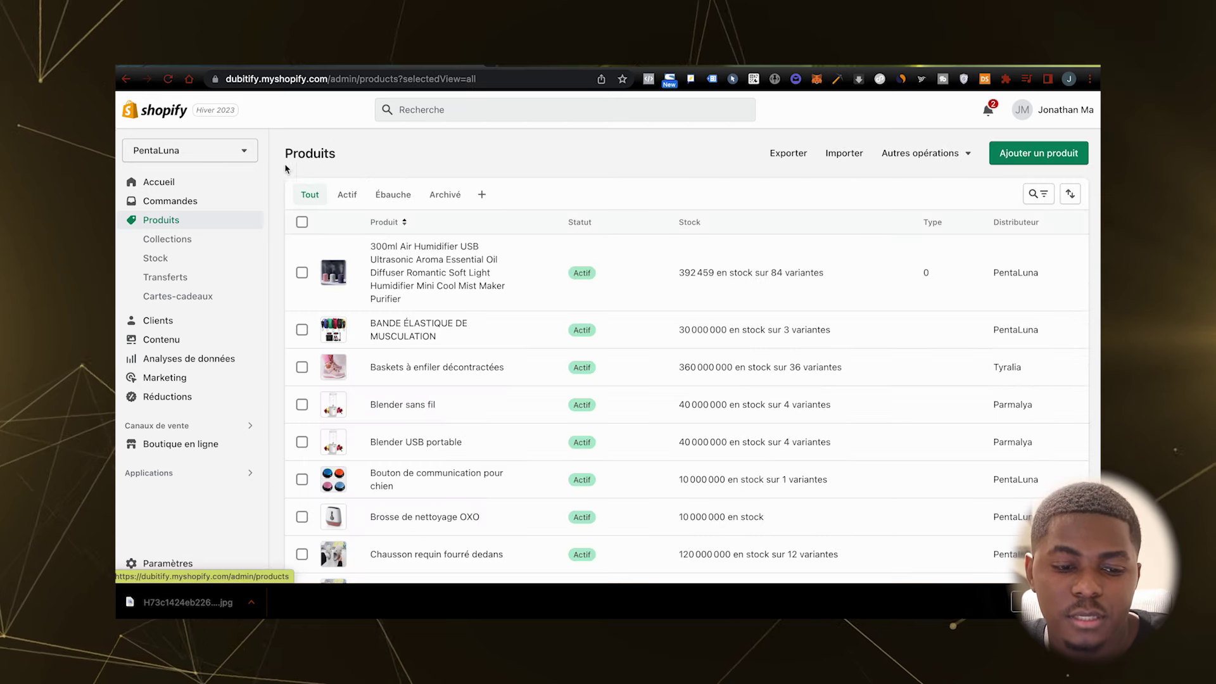
- Go to Shopify's Commandes, then DSers' Commandes Ouvertes, which lists no orders yet
left_click(206, 202)
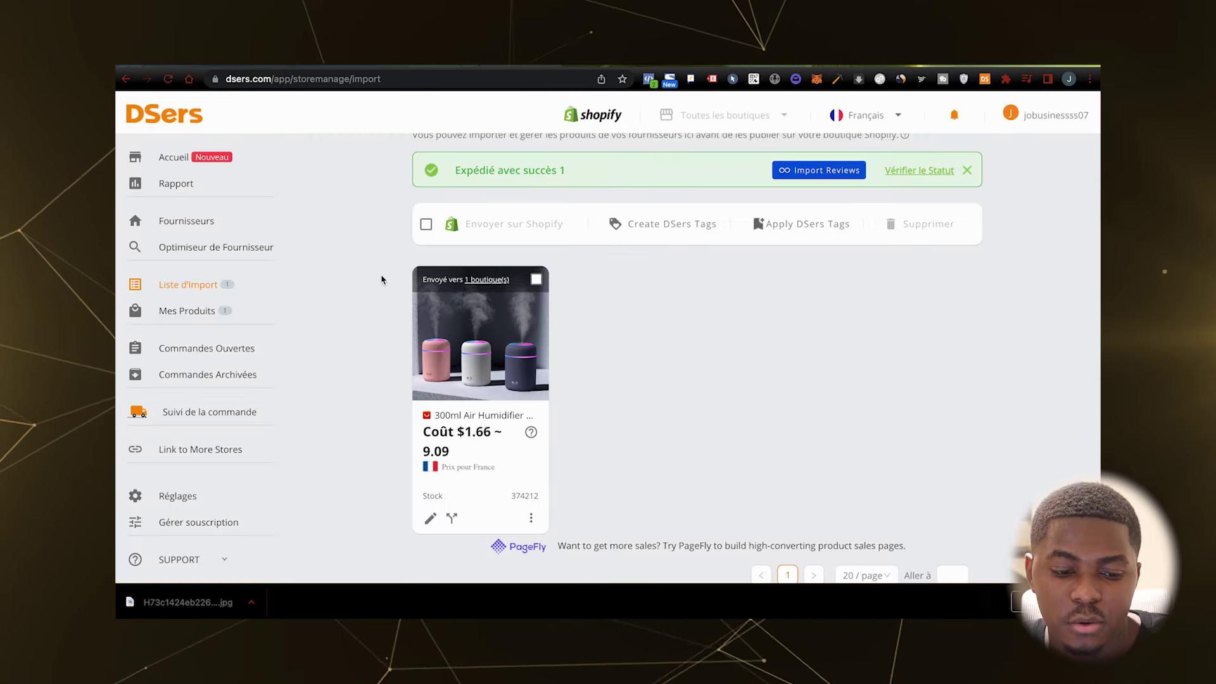
left_click(209, 350)
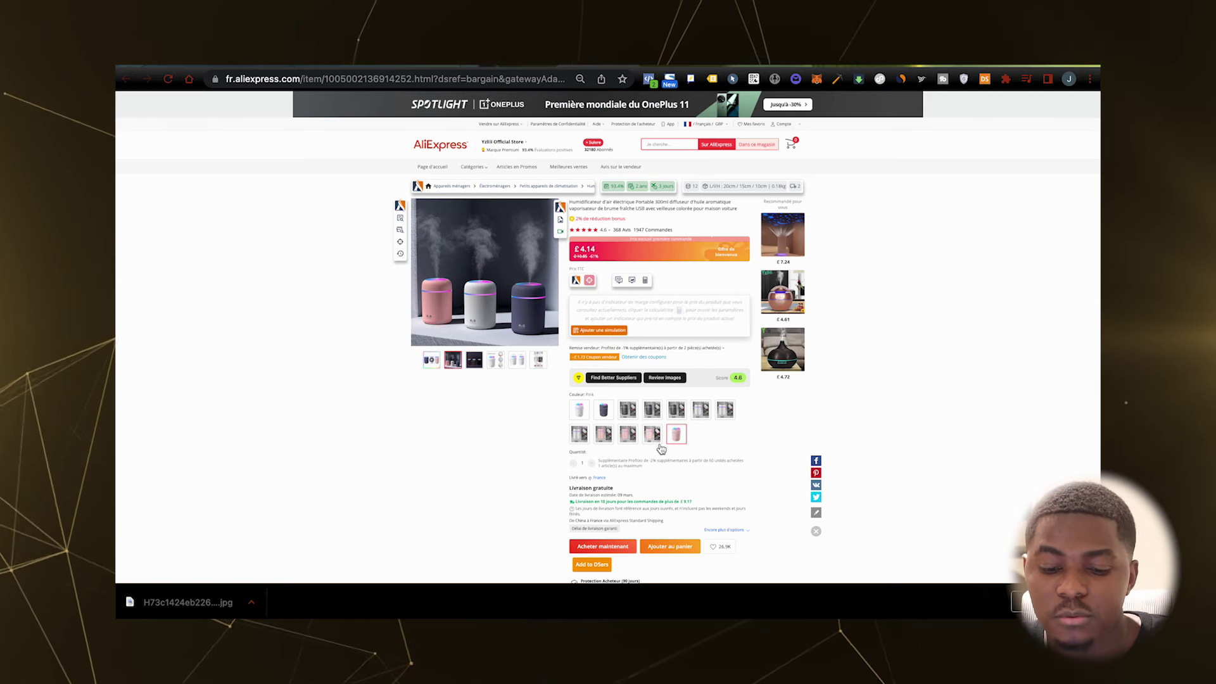
- Start an AliExpress Acheter maintenant checkout for the pink humidifier
left_click(625, 548)
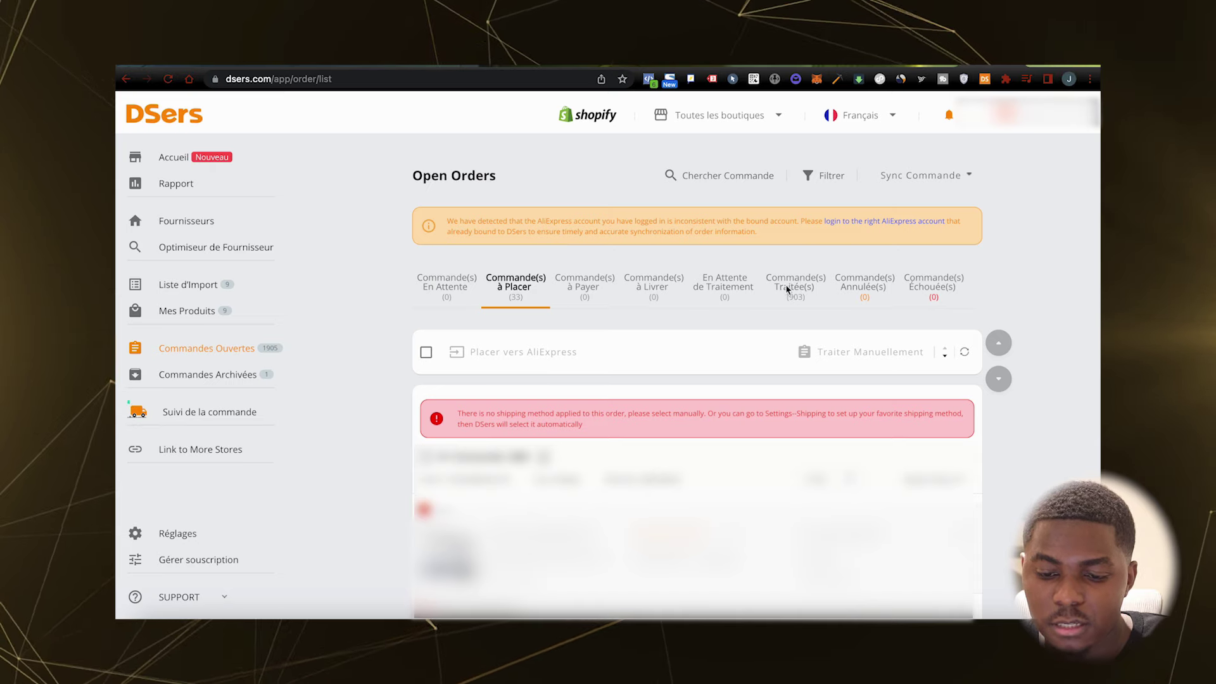
- Check the Traitée(s) tab, select all orders à Placer, then view the à Payer tab
left_click(788, 290)
left_click(523, 289)
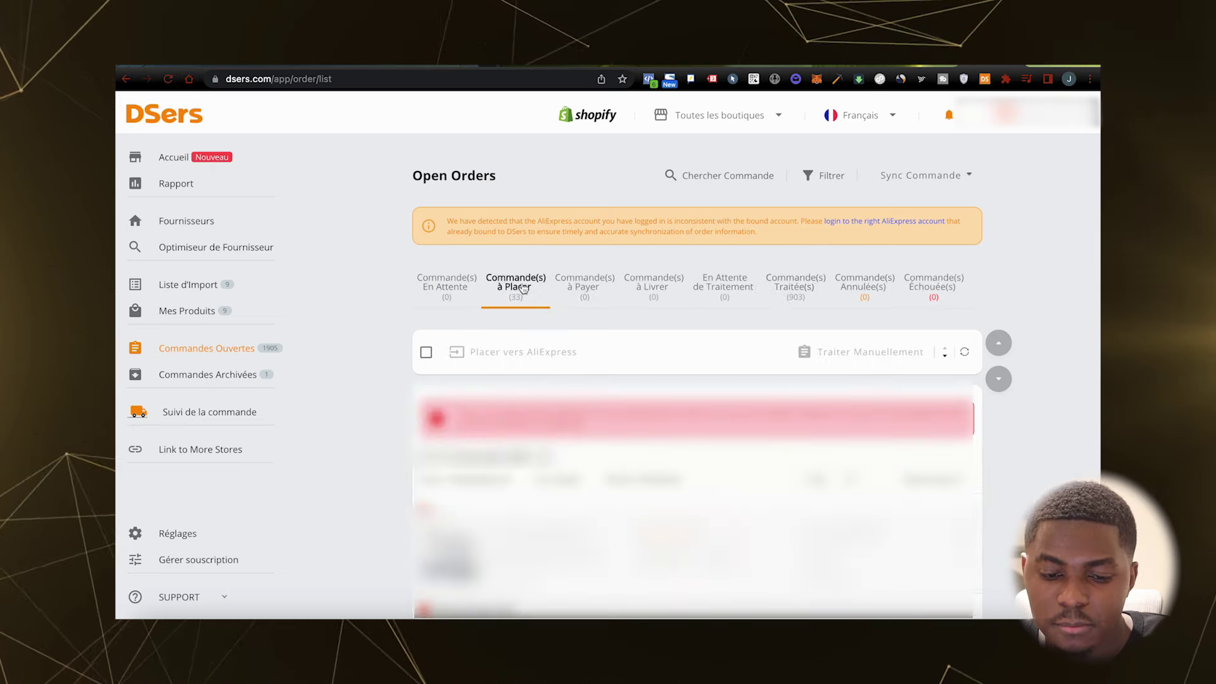
left_click(426, 353)
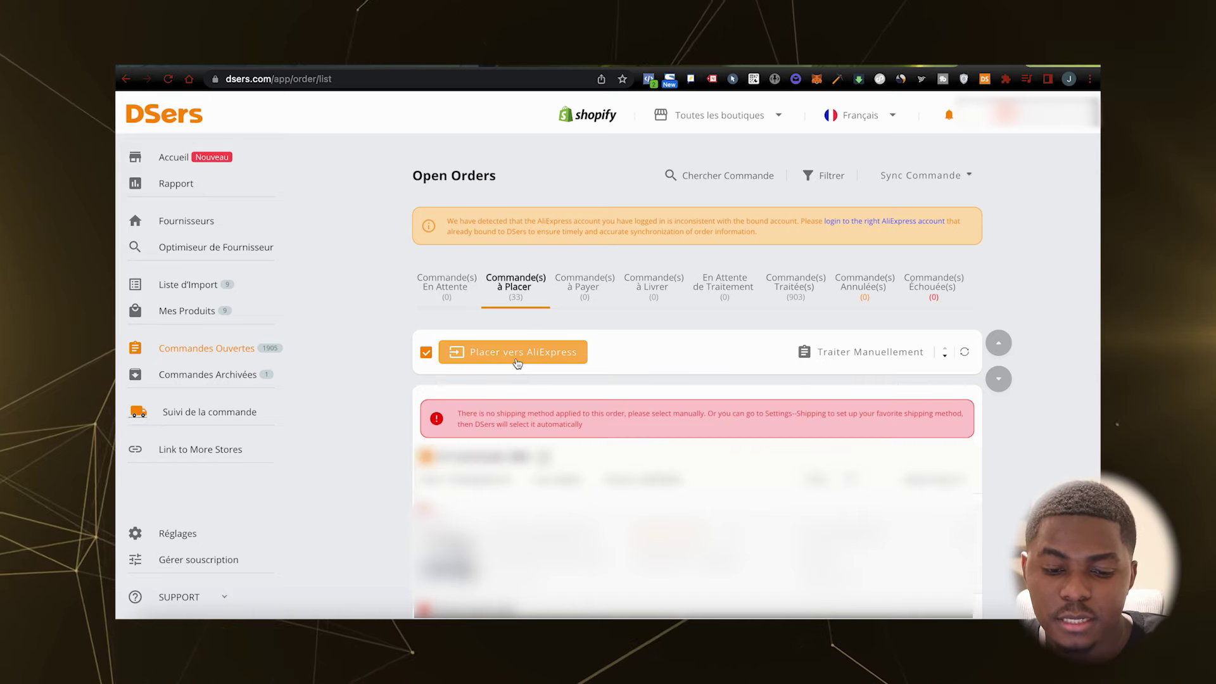
left_click(601, 283)
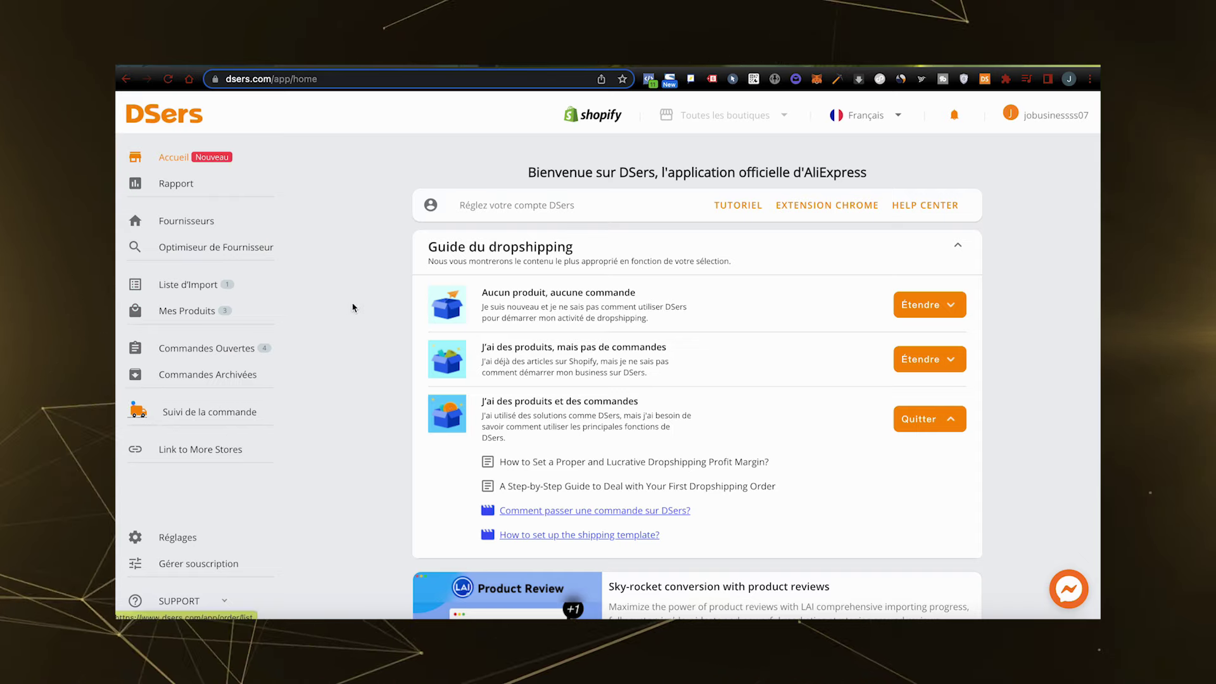
- Open the Commandes Ouvertes list and review order 1004's shipping warning
left_click(246, 352)
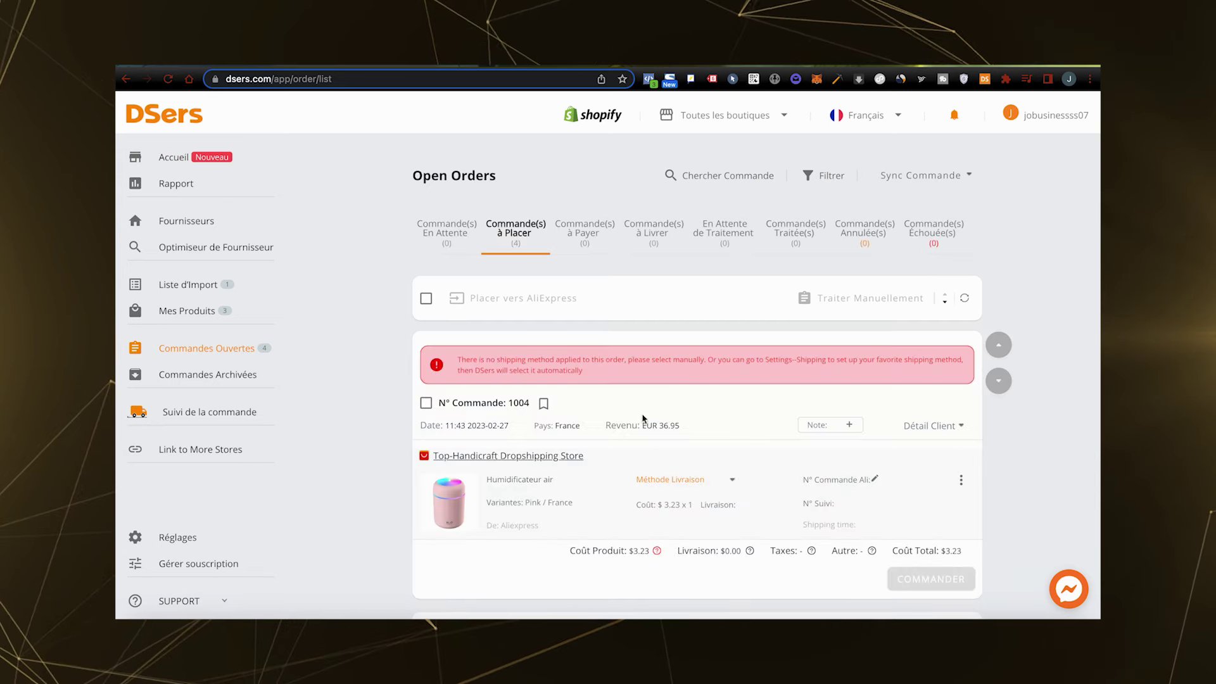
double_click(676, 359)
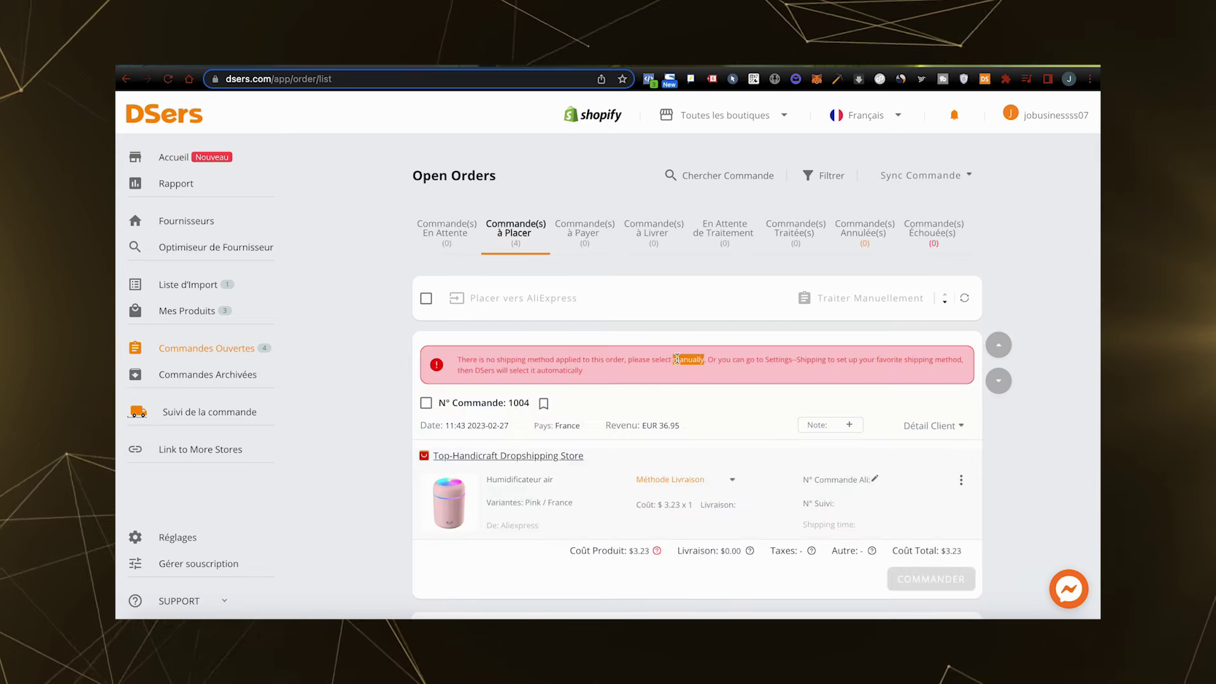
triple_click(678, 359)
left_click(684, 388)
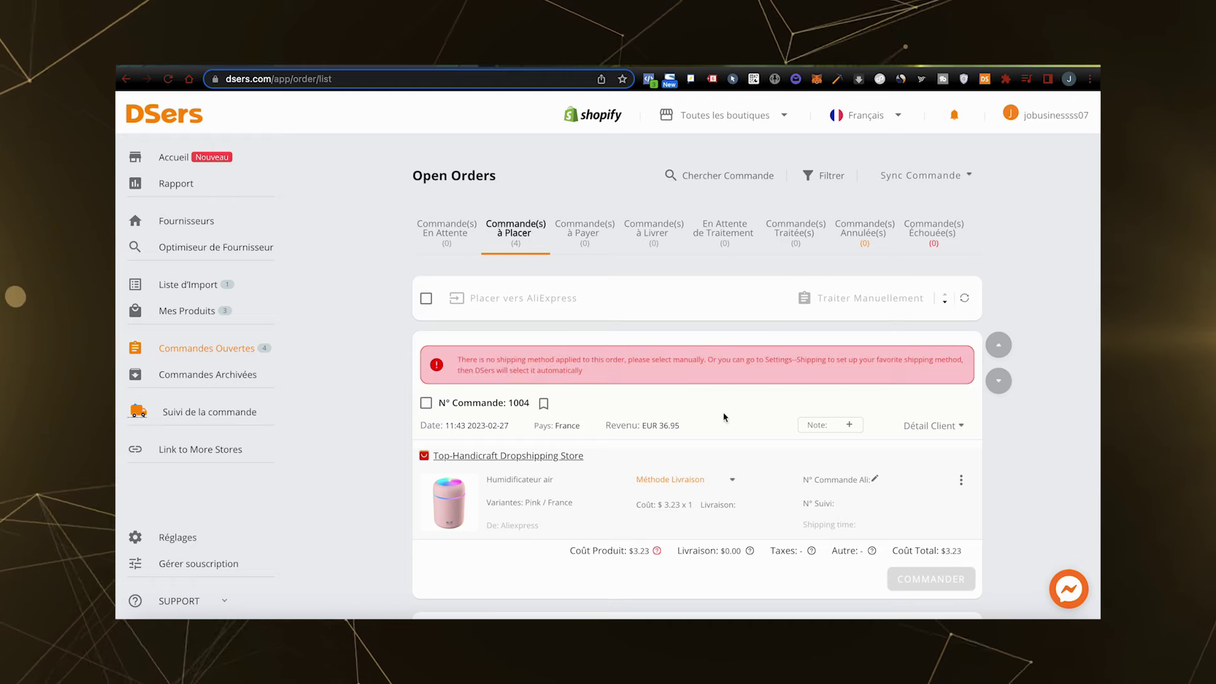
- Switch order 1004 to Seller's Shipping Method - FR ($8.97), save it, and tick it for placing
left_click(704, 484)
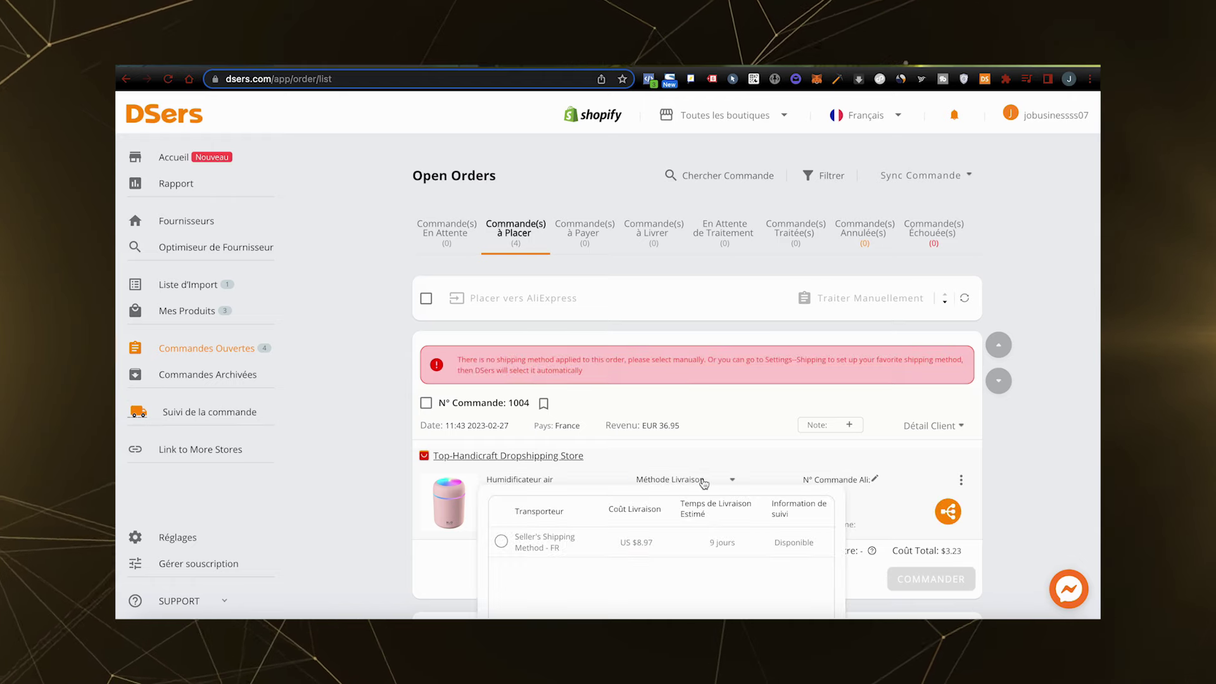
left_click(501, 544)
scroll(501, 544, "down", 2)
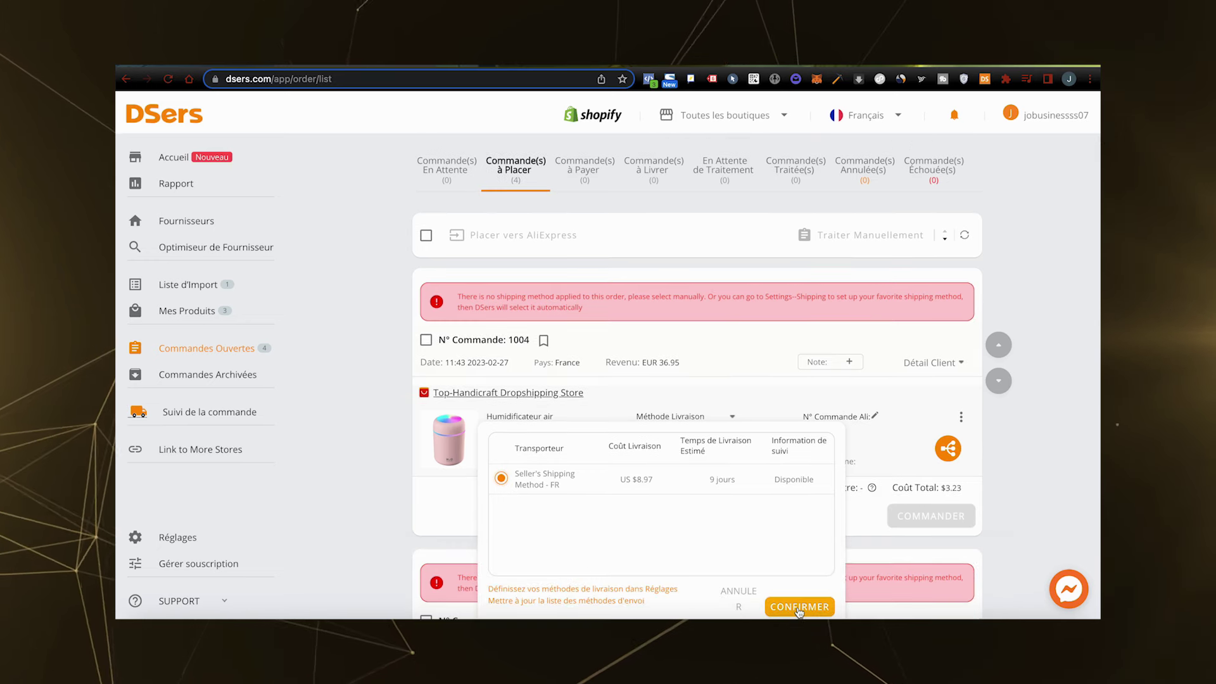
left_click(800, 607)
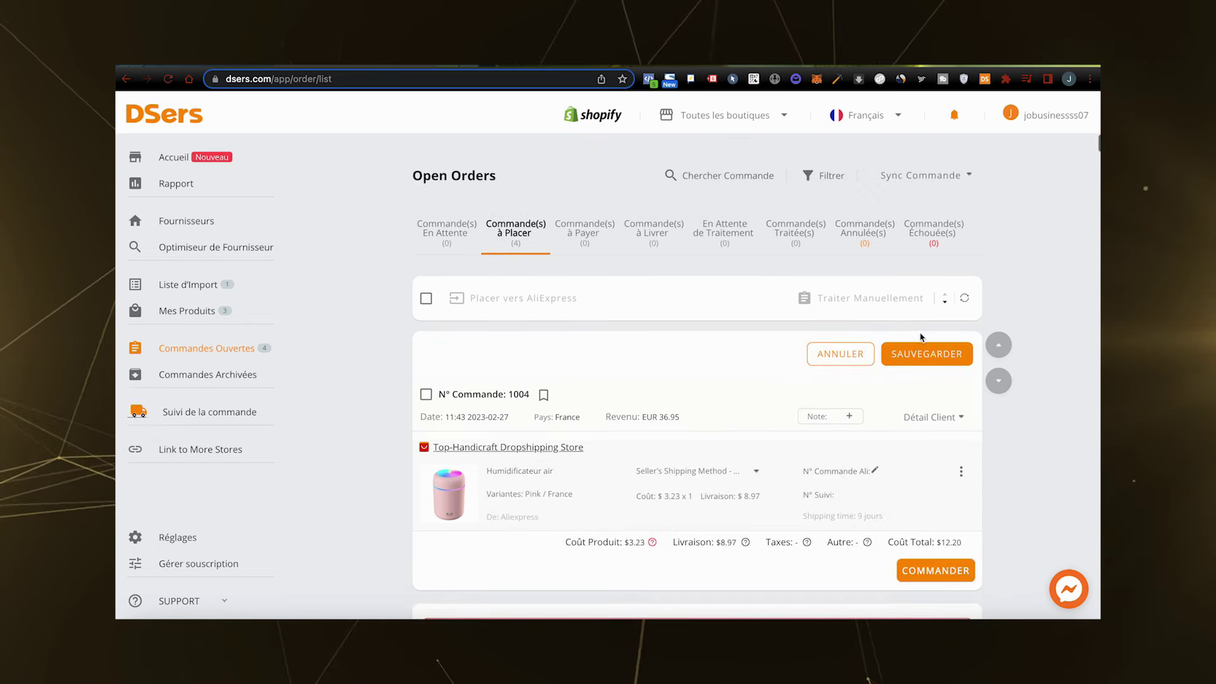
left_click(924, 359)
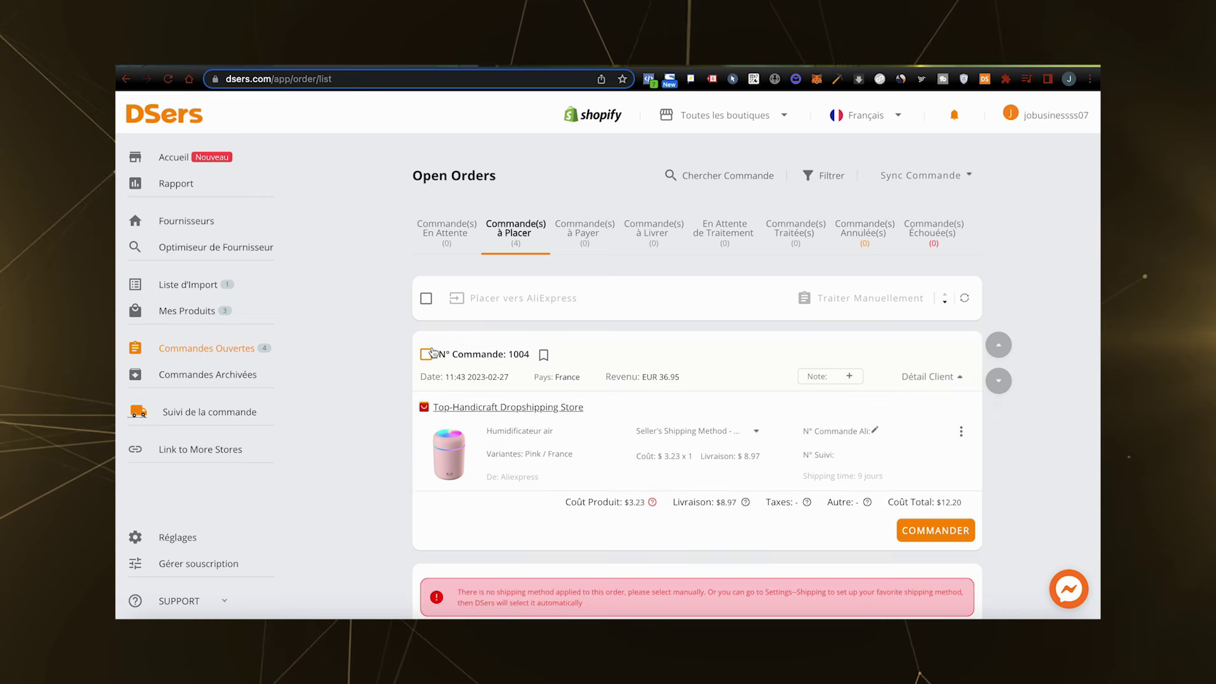
left_click(426, 355)
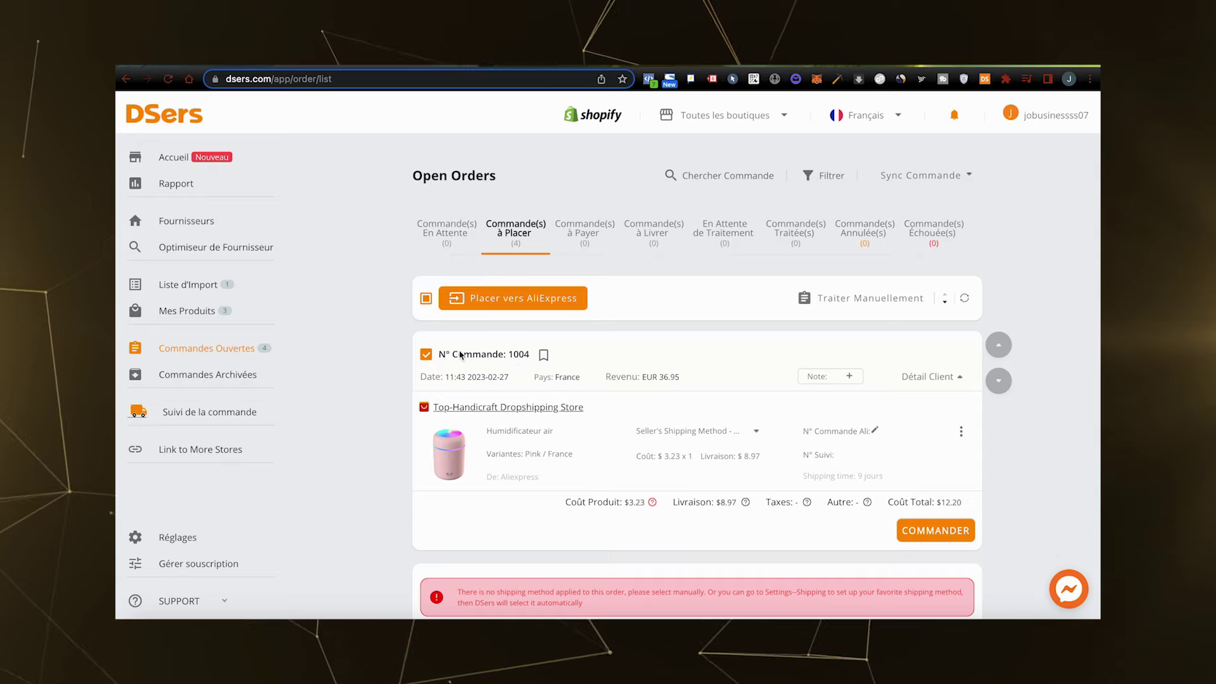
- Place order 1004 to AliExpress, confirm it, and go to orders awaiting payment
left_click(553, 306)
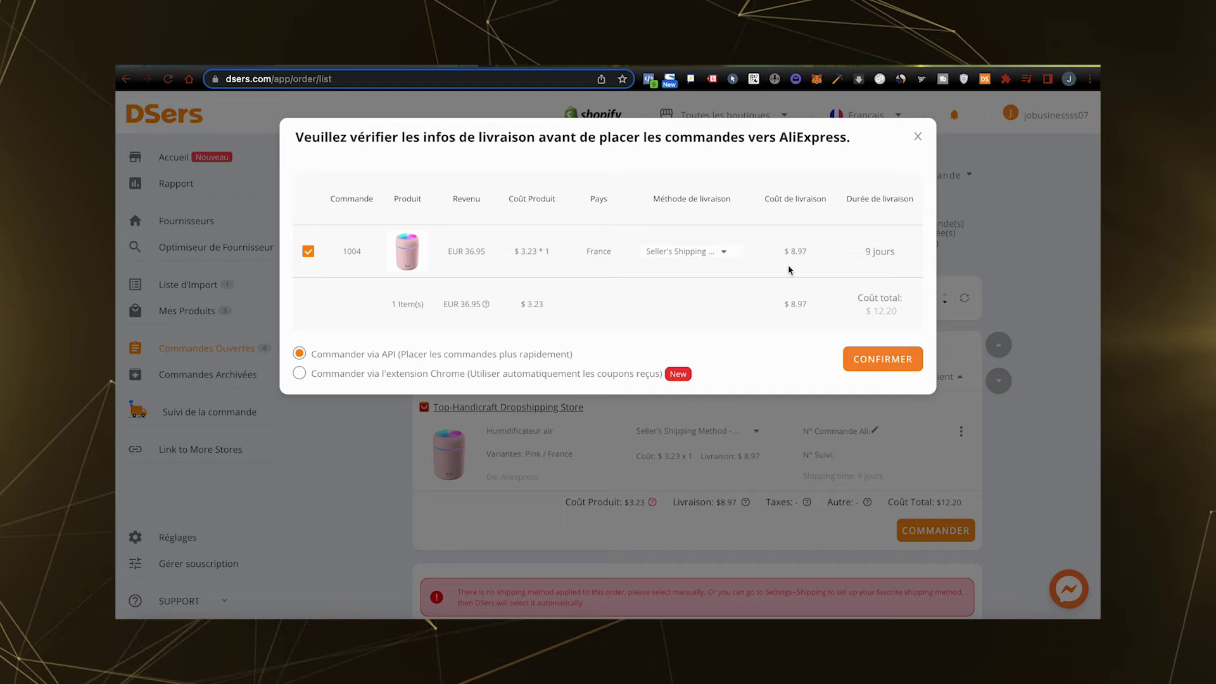
left_click(878, 359)
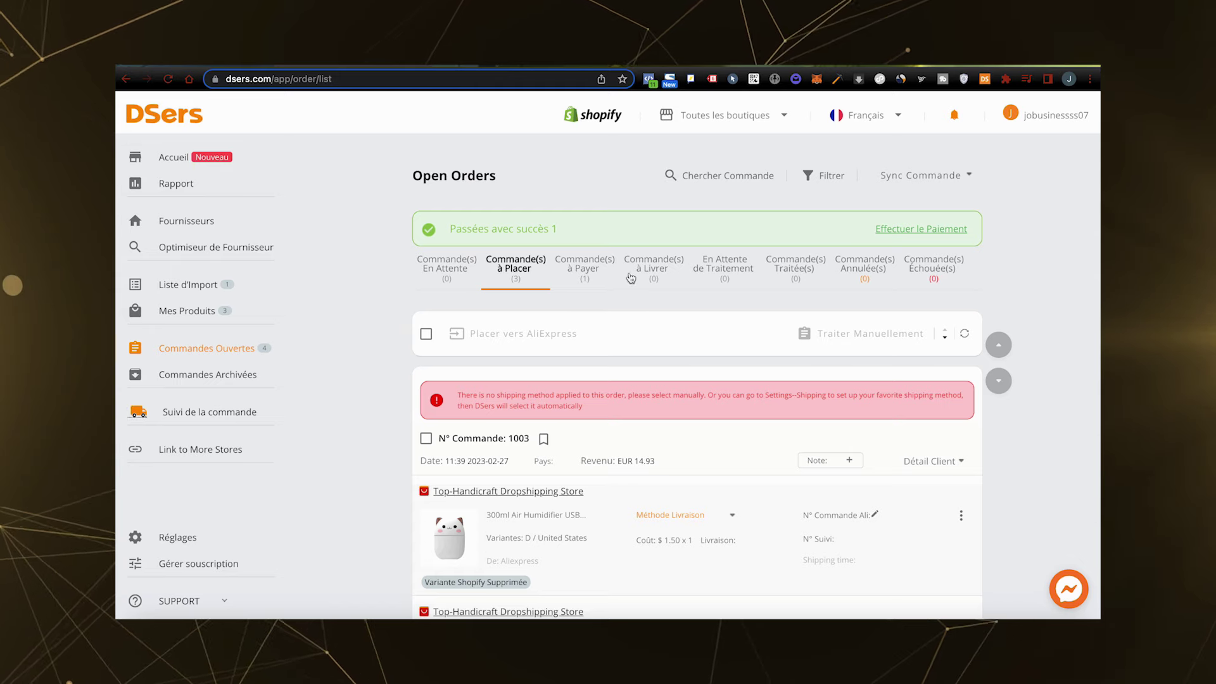
left_click(932, 229)
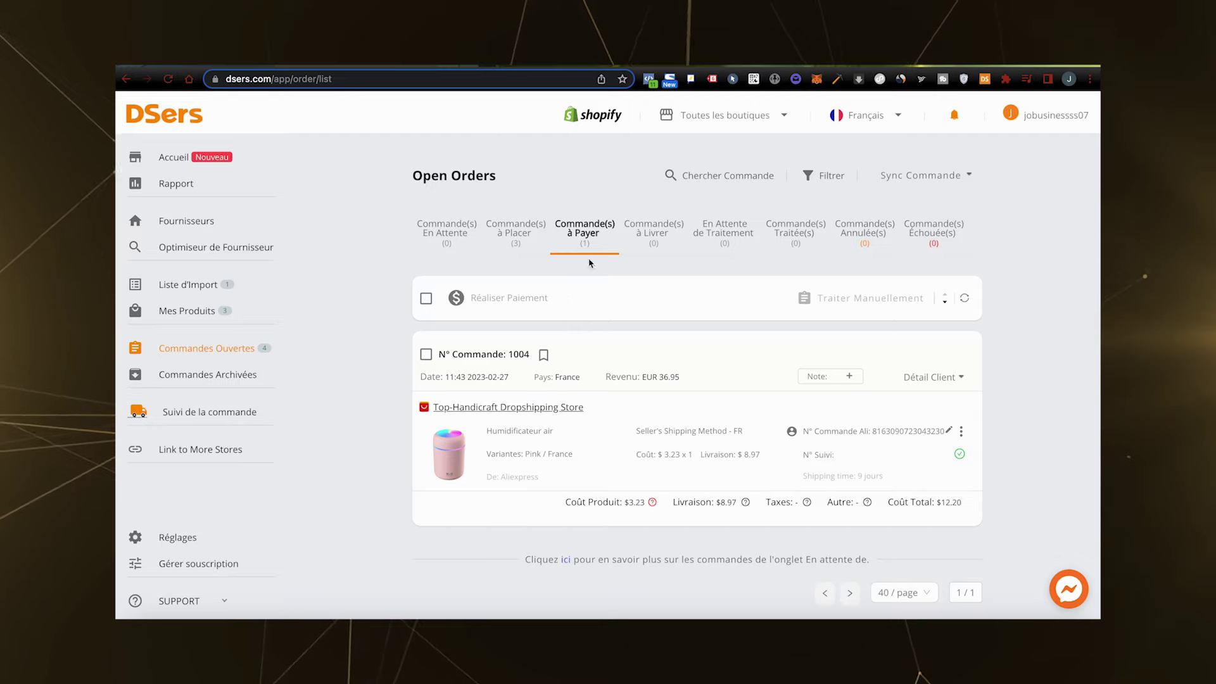
- Tick order 1004 for payment and open the unpaid US $12.20 order on AliExpress
left_click(424, 355)
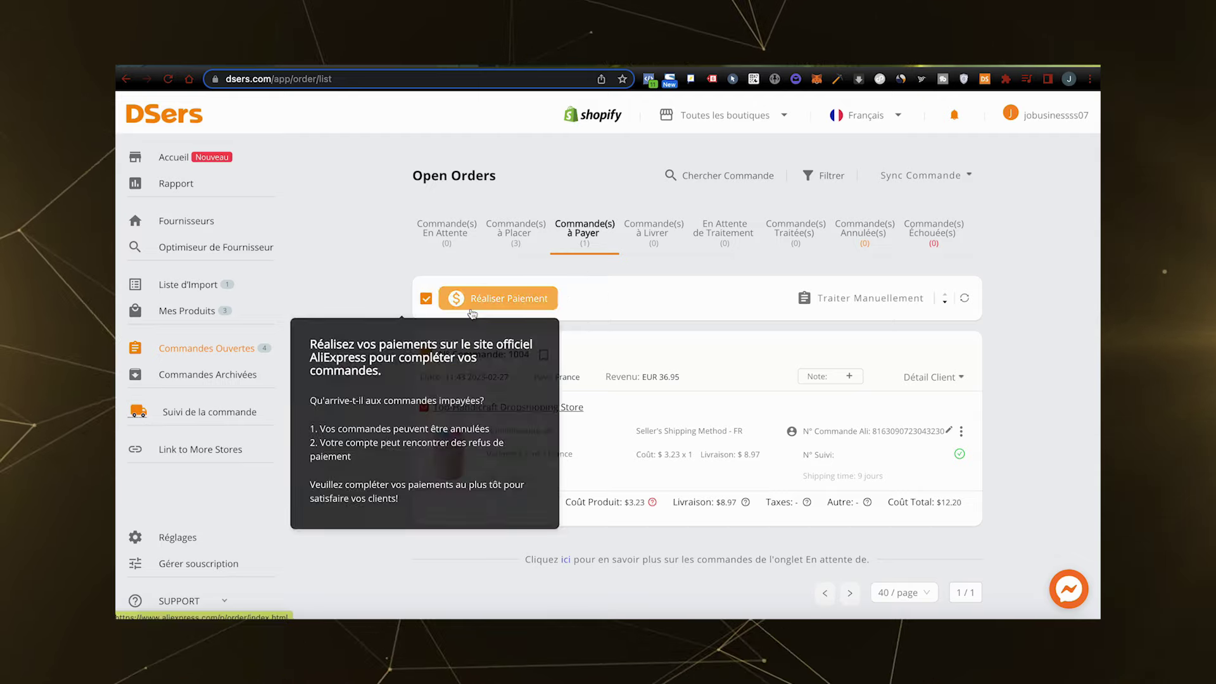
left_click(489, 299)
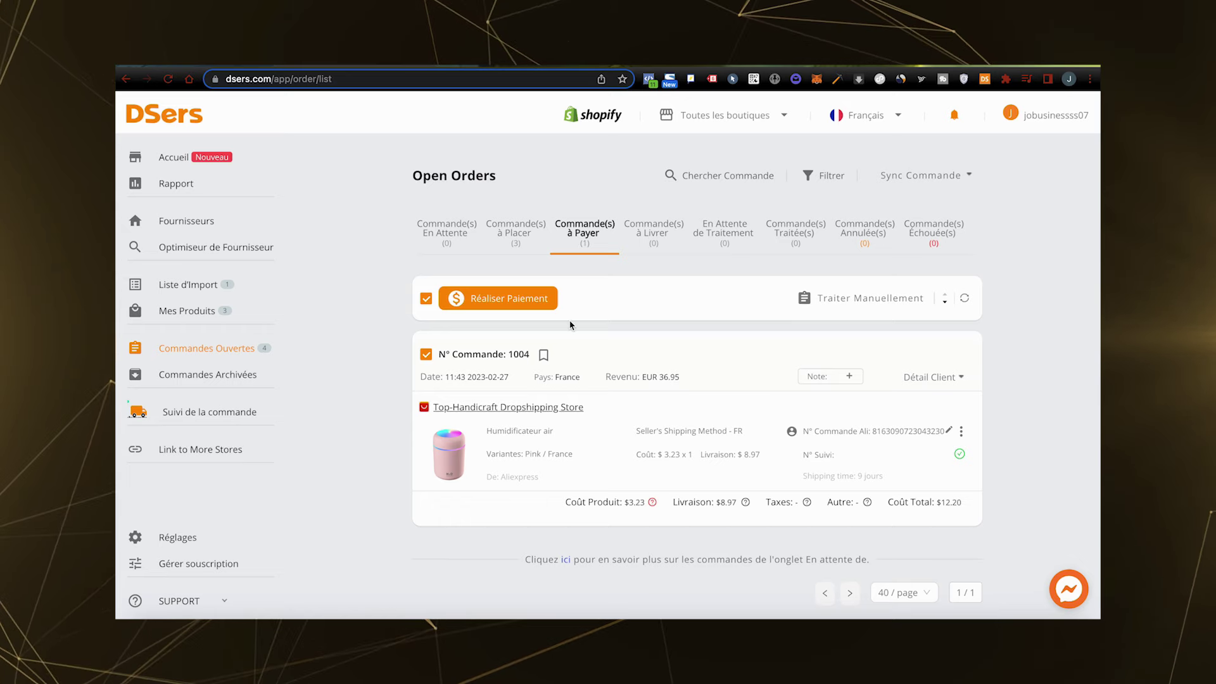
left_click(545, 299)
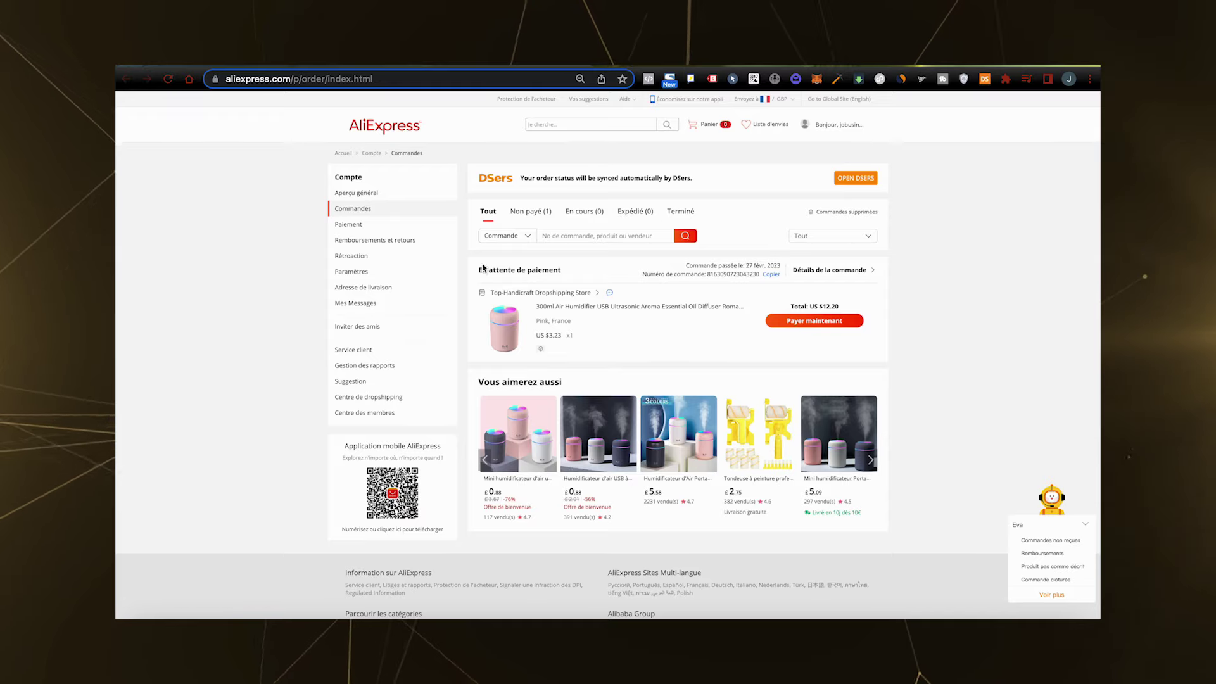
- Bring up the new-card payment form for the £10.50 humidifier order, then close it unpaid
left_click(569, 275)
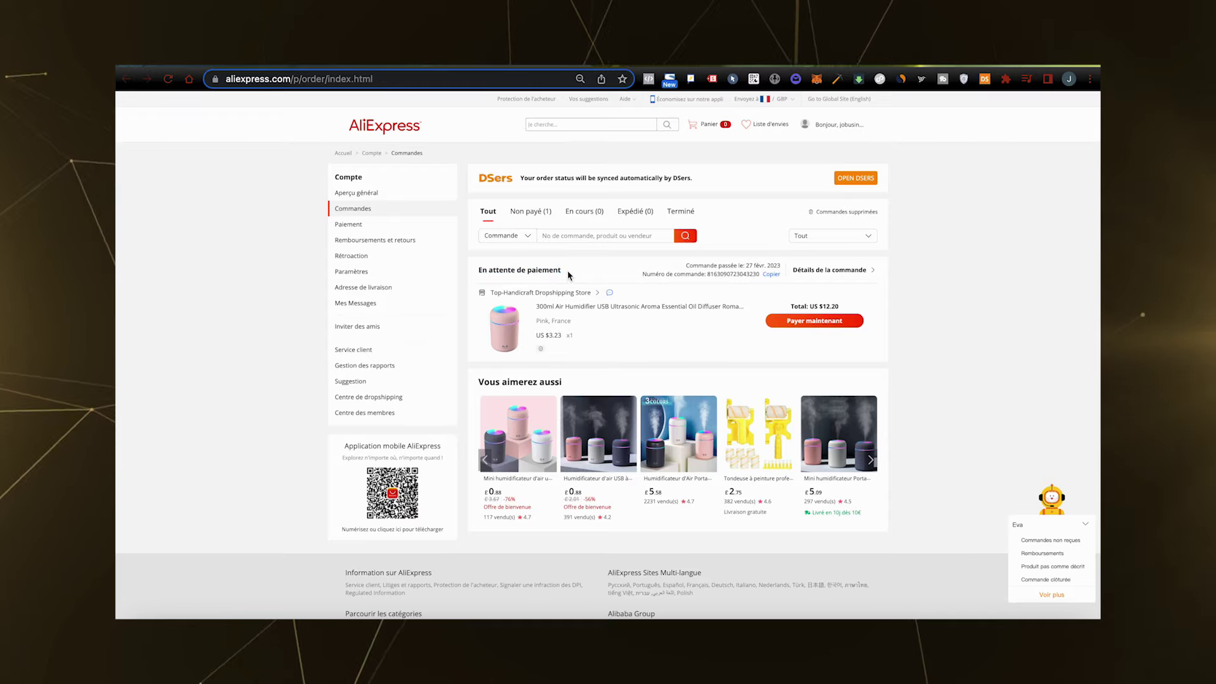
left_click(796, 322)
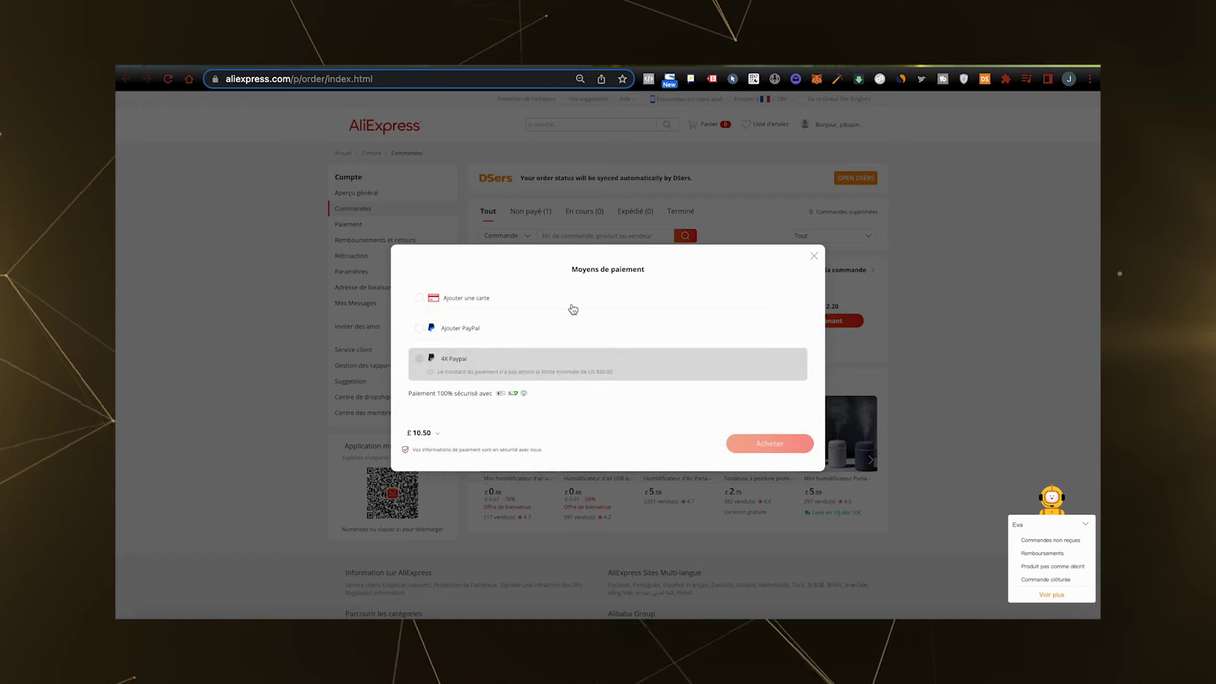
left_click(446, 297)
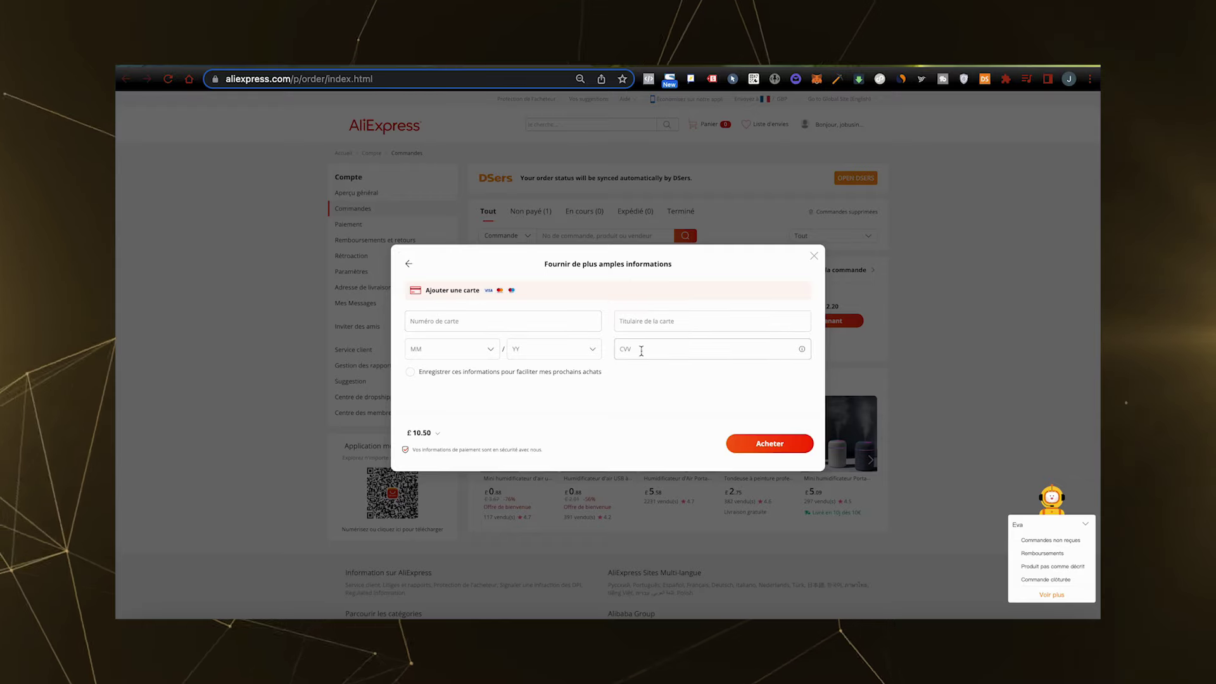
left_click(776, 445)
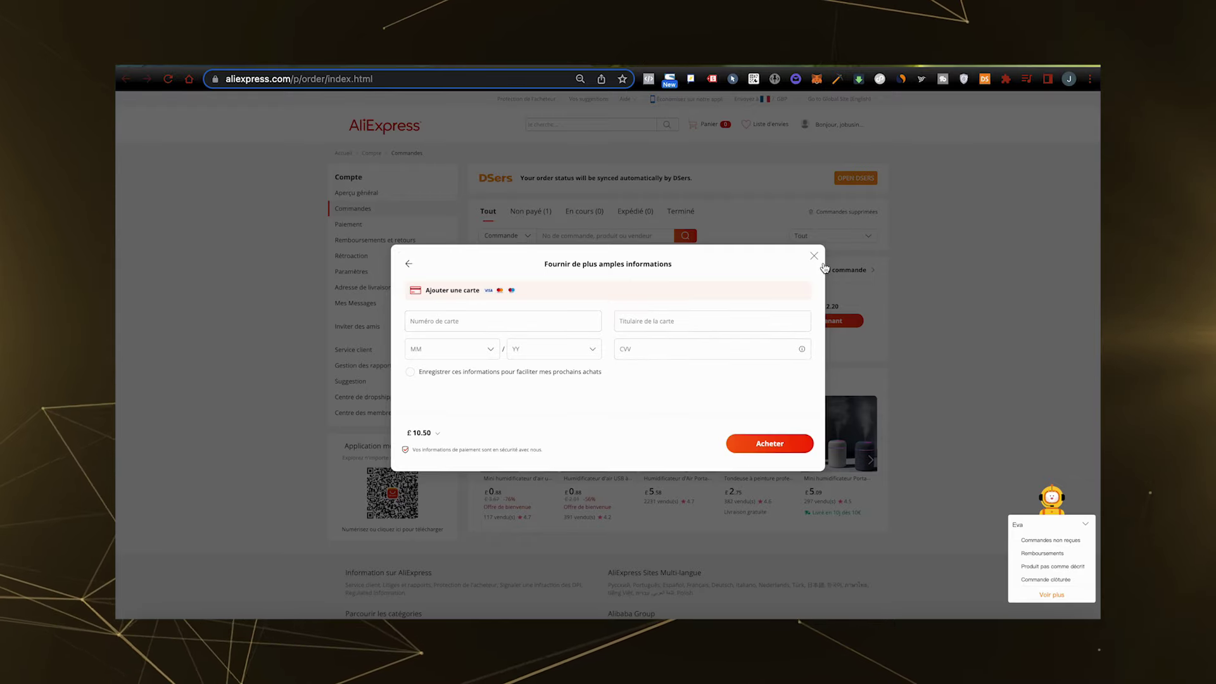